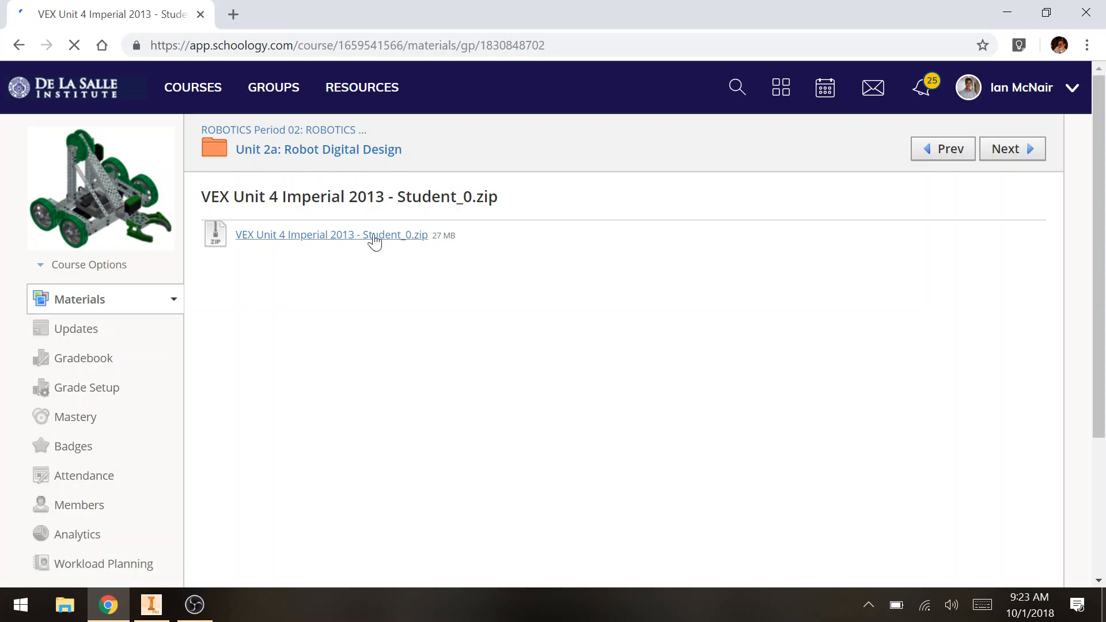
Download VEX Unit 4 Imperial 2013 - Student_0.zip from the course page and switch to File Explorer.
left_click(354, 235)
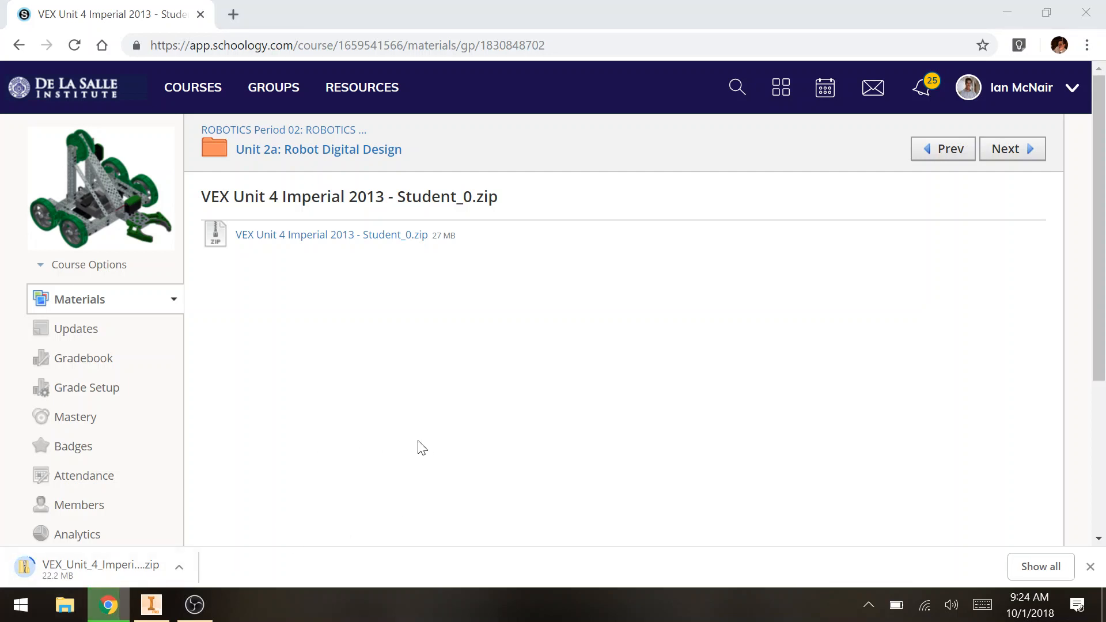
left_click(53, 610)
left_click(113, 610)
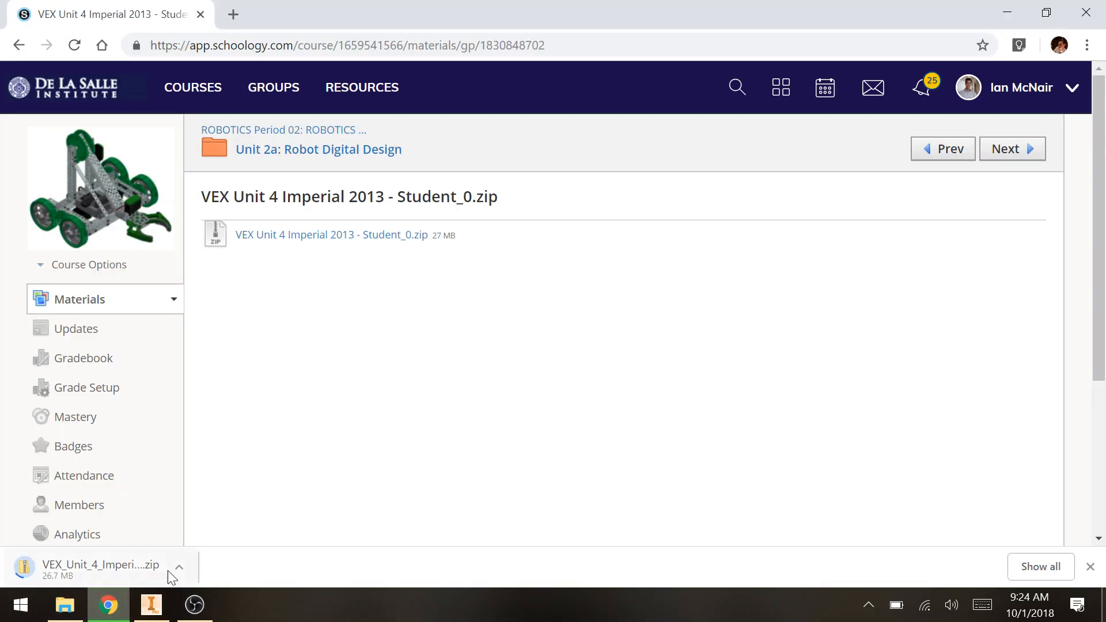
left_click(178, 567)
left_click(215, 536)
left_click(109, 608)
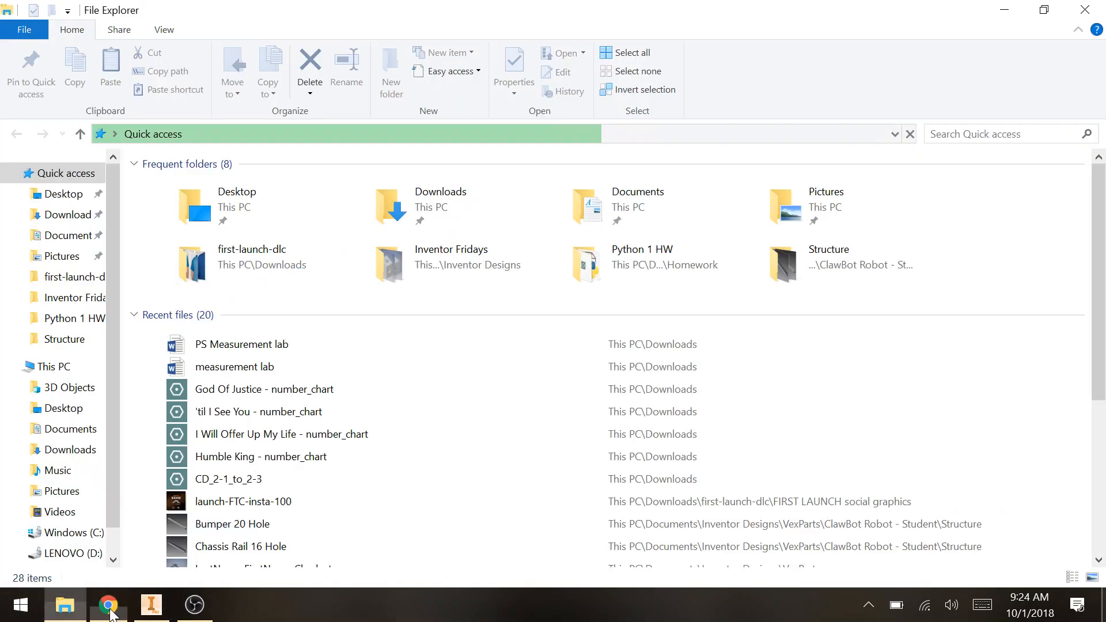
Open the Downloads folder, re-sort its contents and select the VEX Unit 4 Imperial 2013 - Student_0 zip file.
left_click(65, 217)
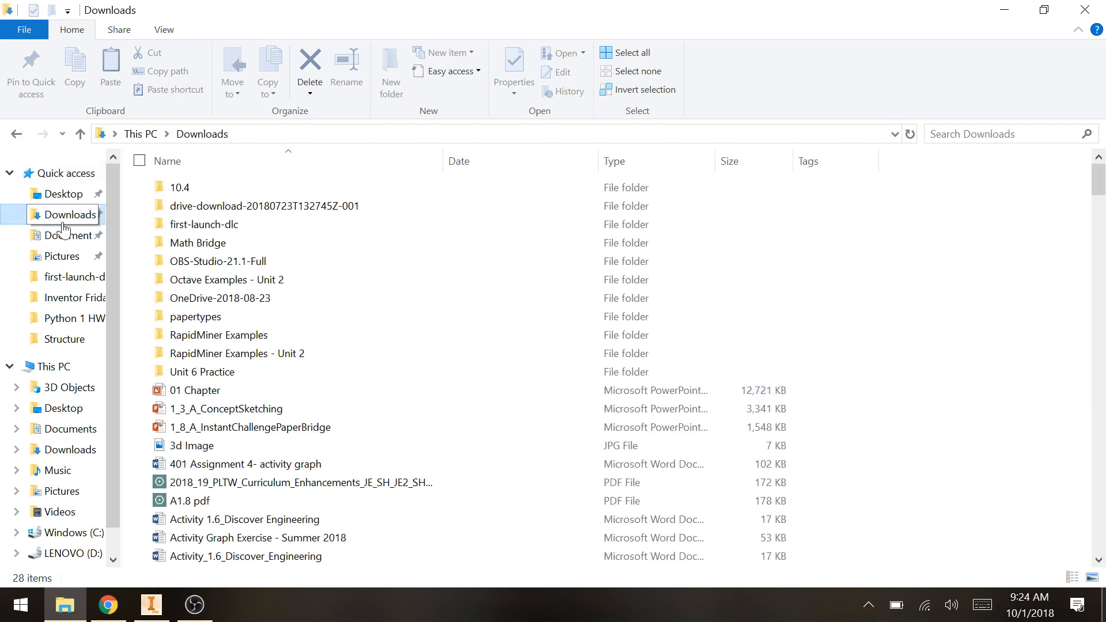
left_click(567, 165)
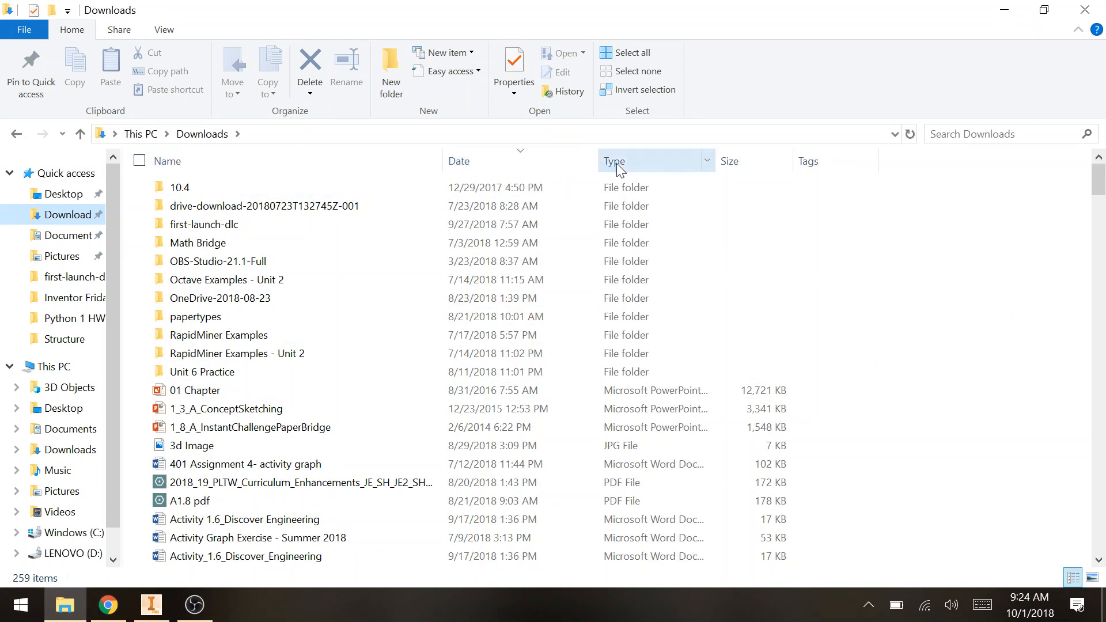
left_click(616, 164)
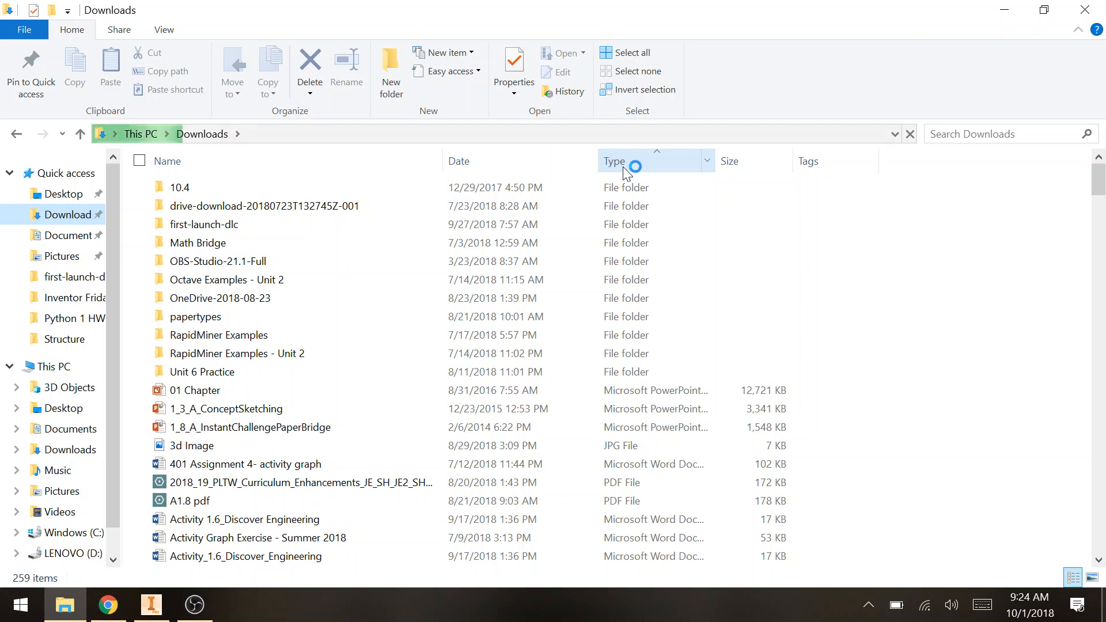
scroll(283, 273, "down", 15)
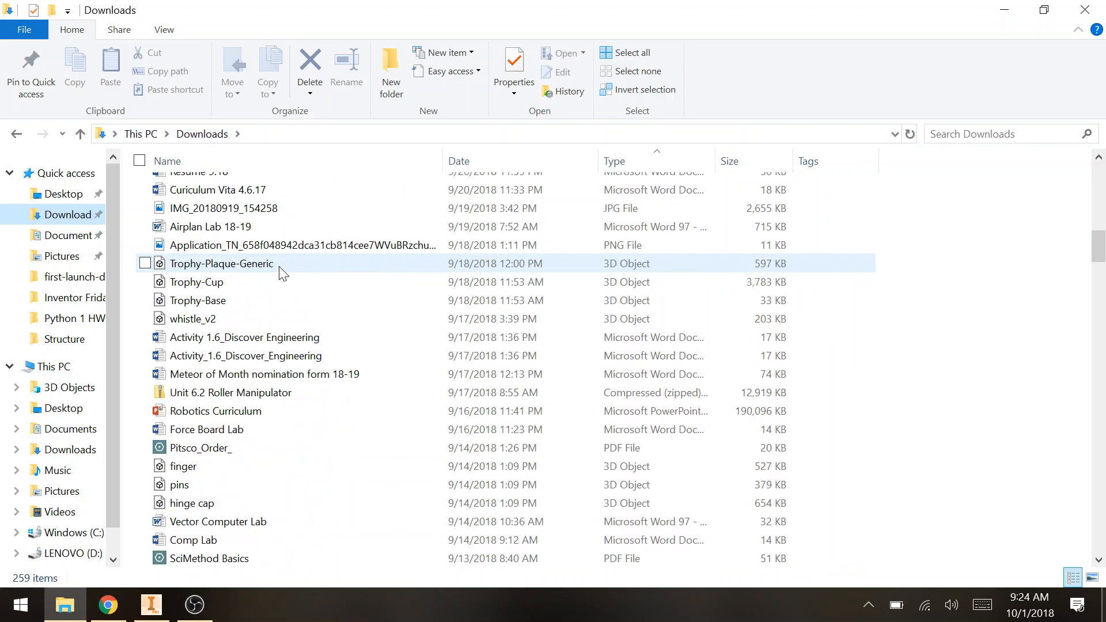
scroll(279, 272, "up", 3)
left_click(380, 275)
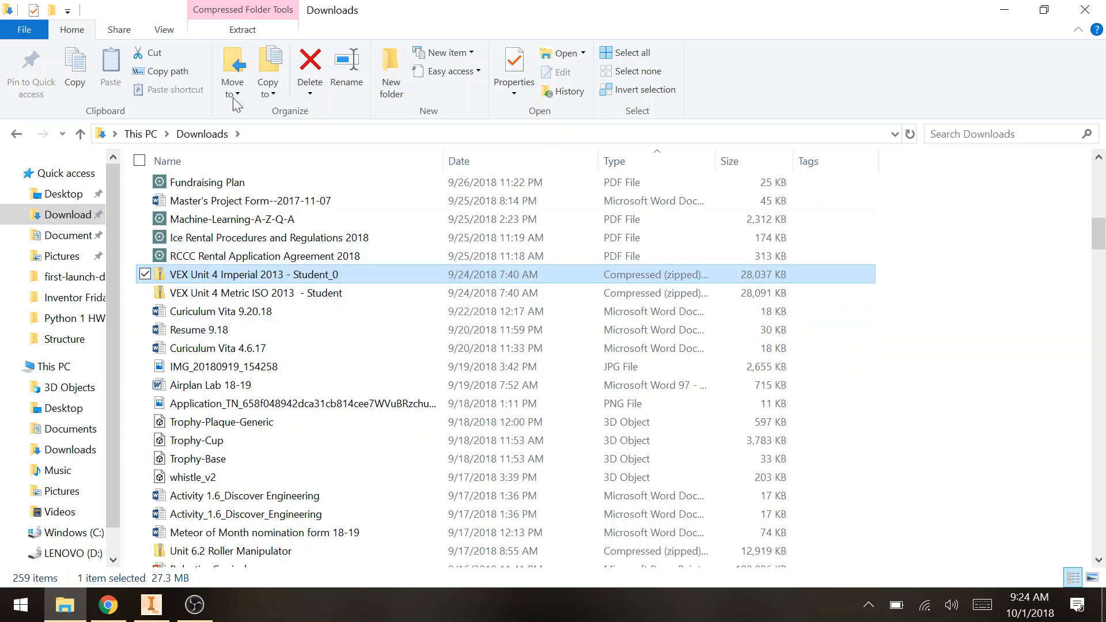
Extract all files from the selected zip into the folder VEX Unit 4 Imperial 2013 - Student_0 in Downloads.
right_click(308, 281)
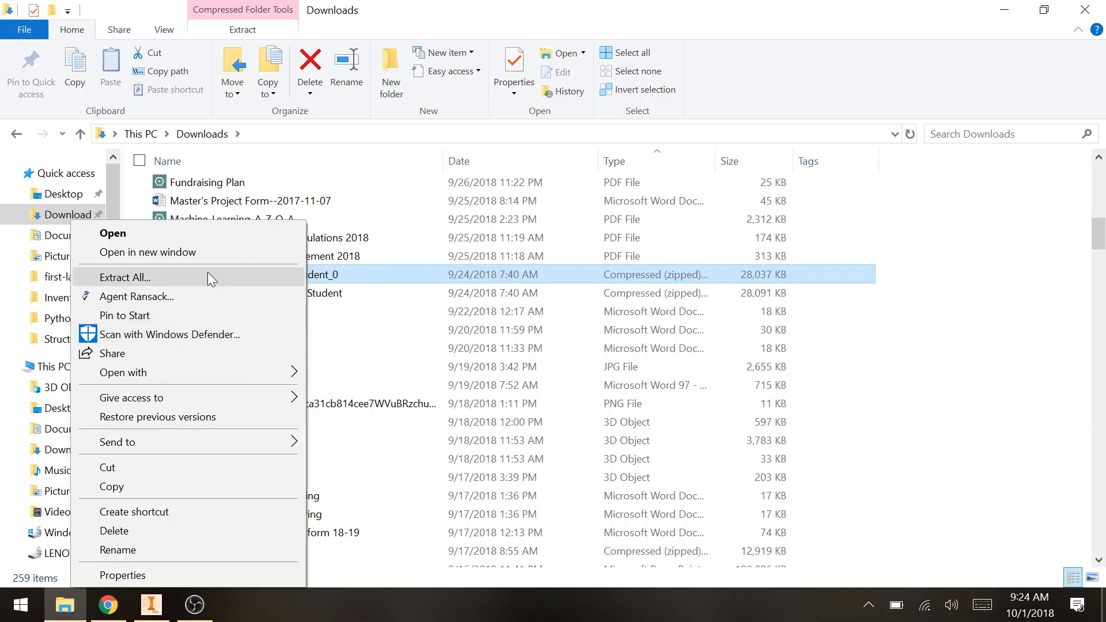
left_click(395, 273)
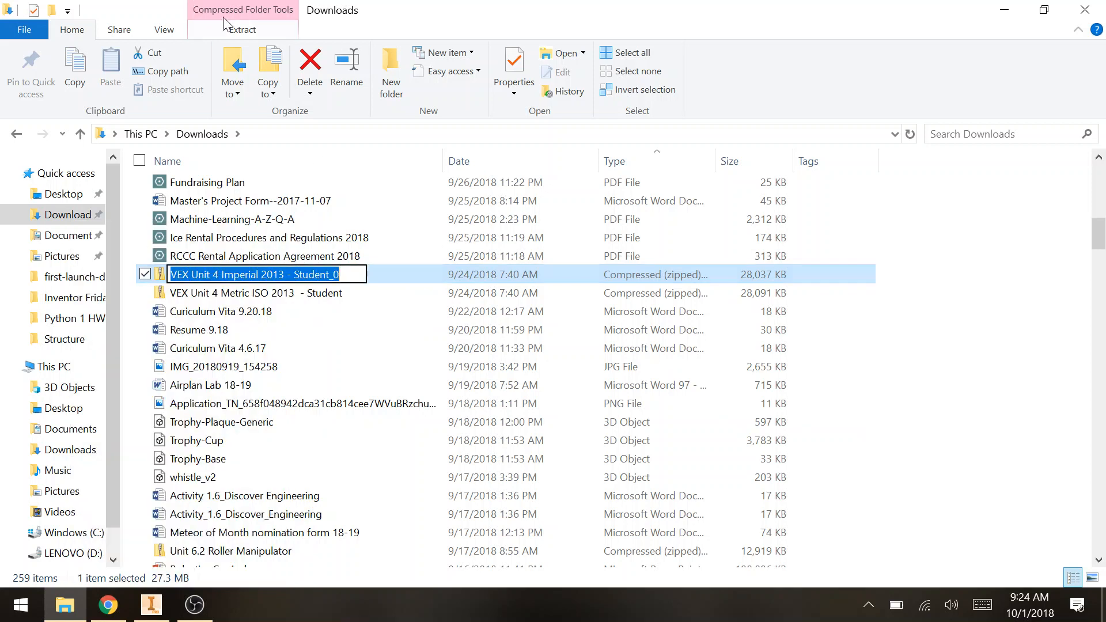
left_click(394, 269)
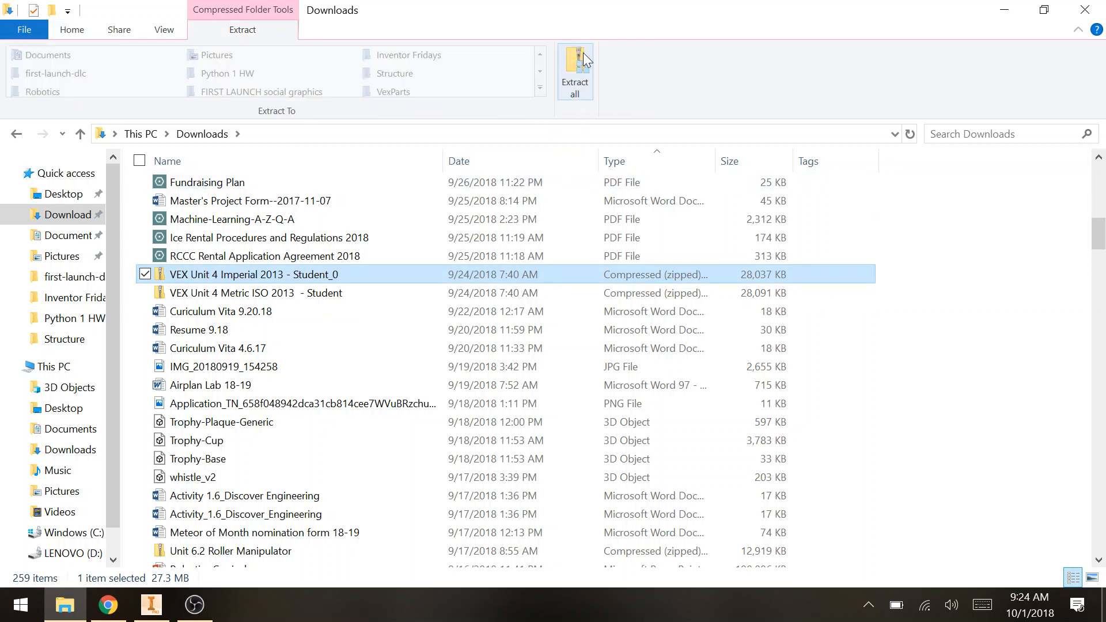
left_click(576, 70)
left_click(641, 219)
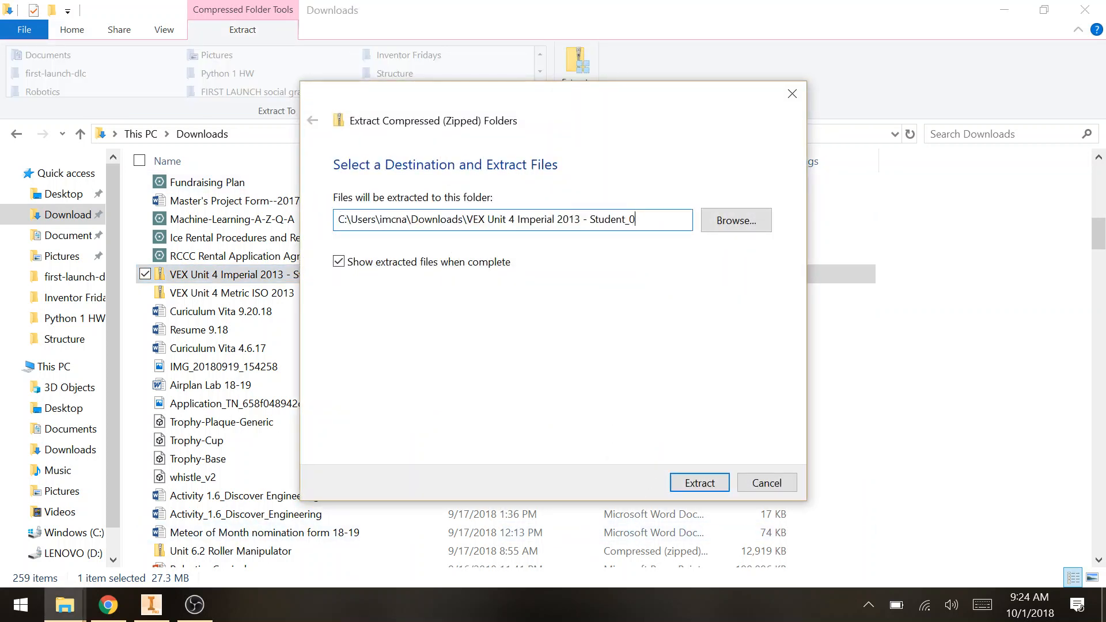
mouse_move(636, 220)
left_mouse_down()
mouse_move(478, 219)
mouse_move(636, 219)
left_mouse_up()
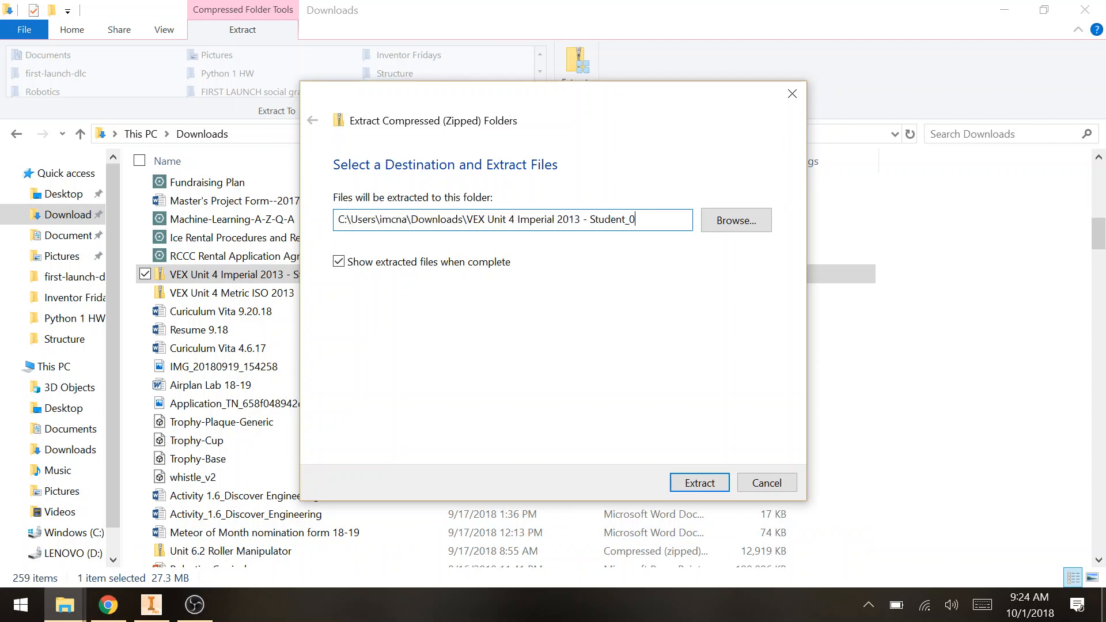
left_click(701, 483)
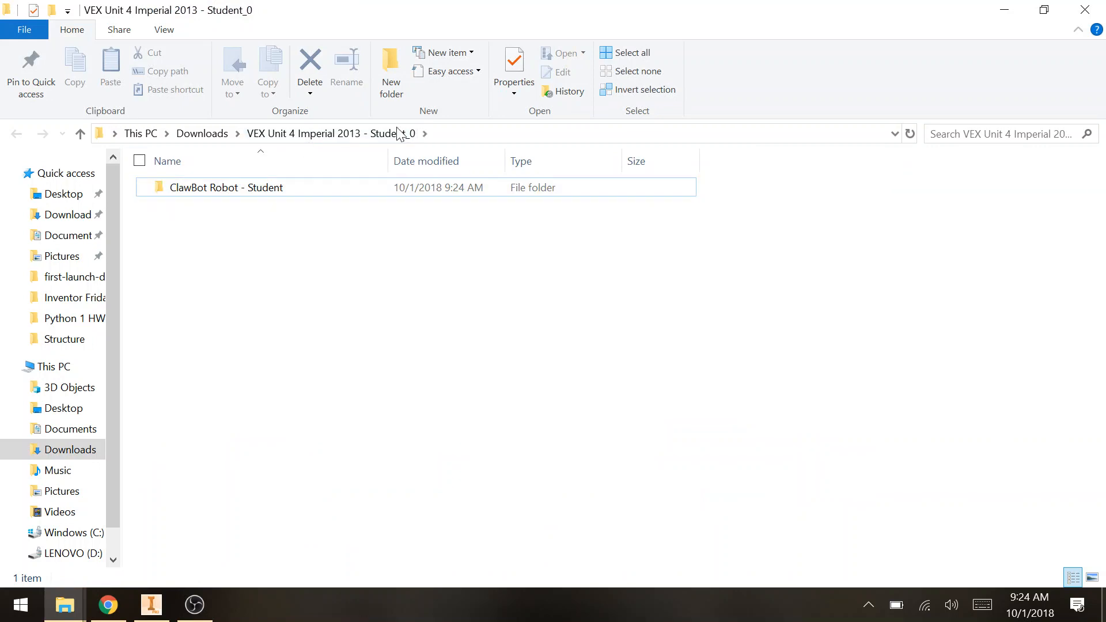
Return to the Downloads folder and locate the extracted VEX Unit 4 Imperial 2013 - Student_0 folder.
left_click(201, 134)
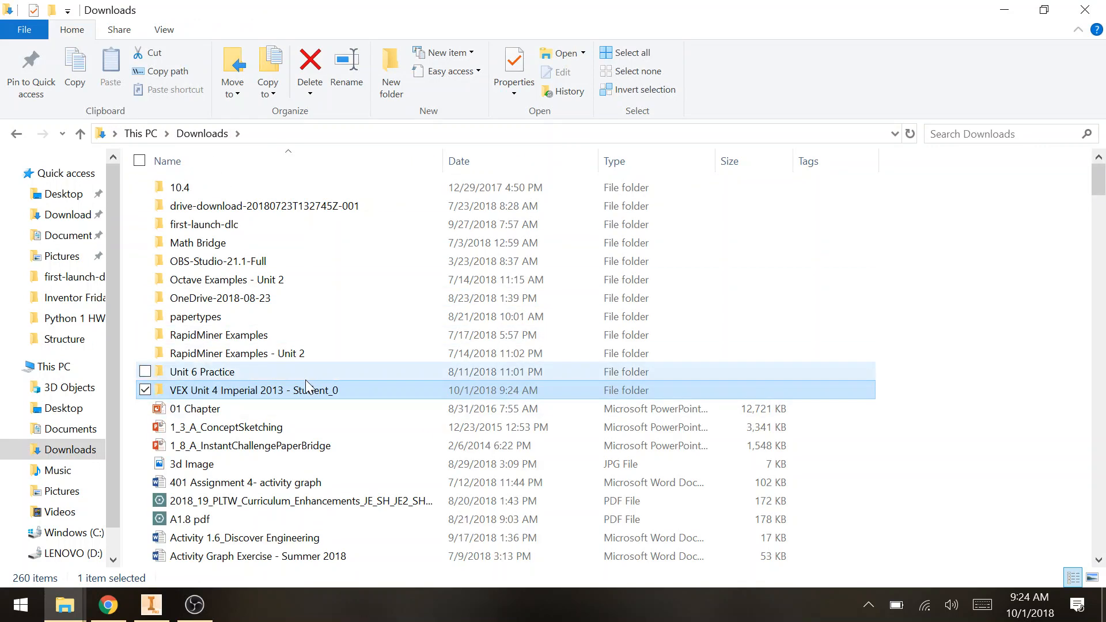
left_click(324, 392)
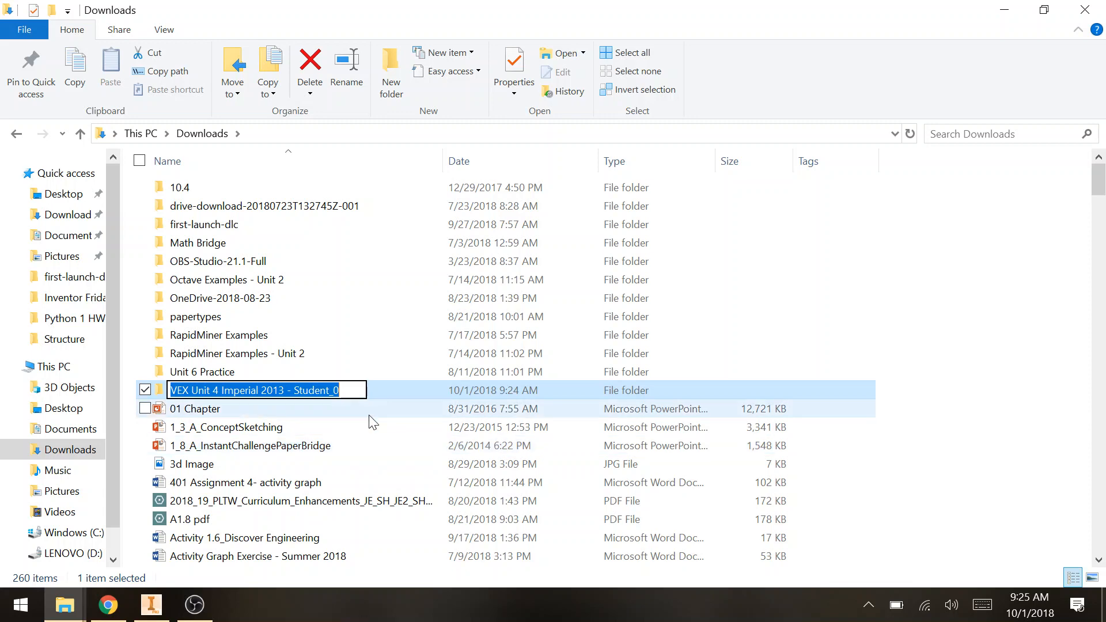
left_click(359, 336)
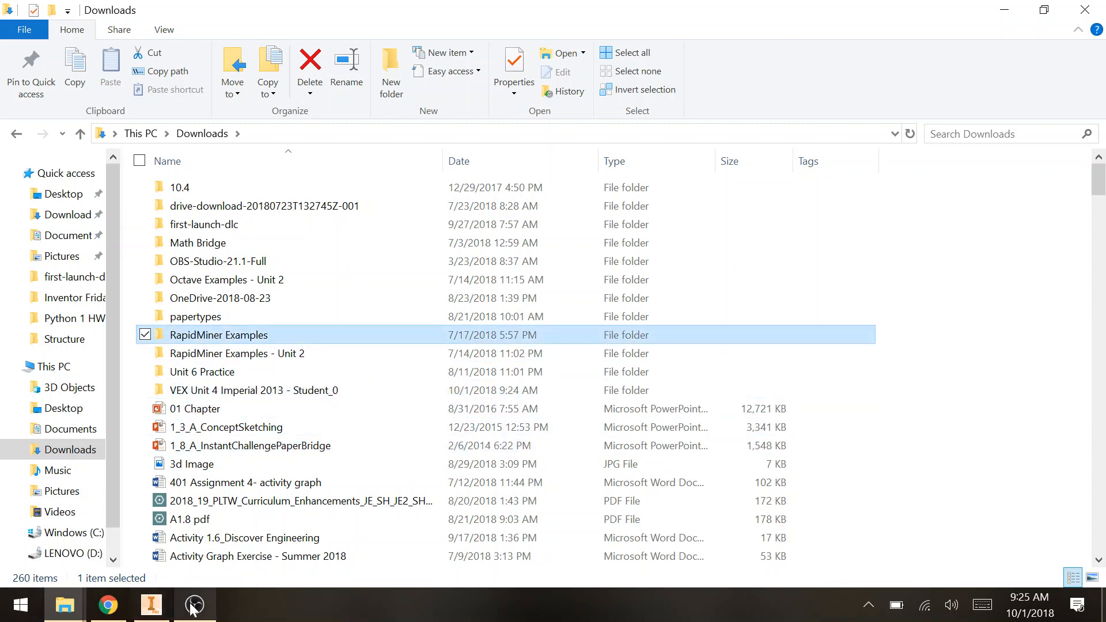
Switch to Autodesk Inventor and create a new assembly from the Standard.iam template in the main Templates folder.
left_click(152, 604)
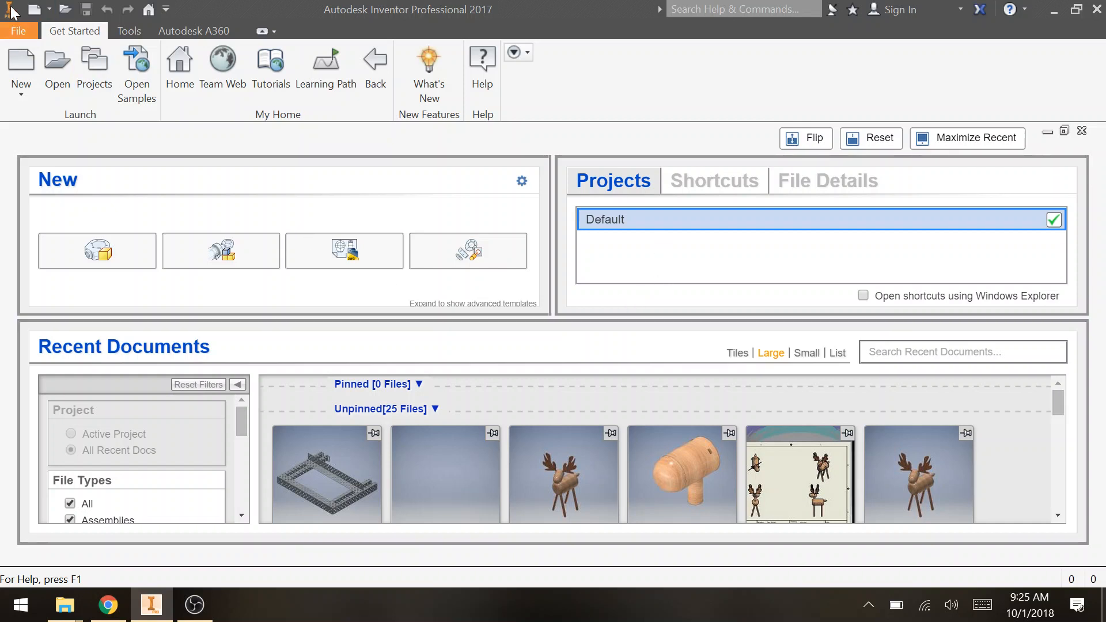
left_click(20, 33)
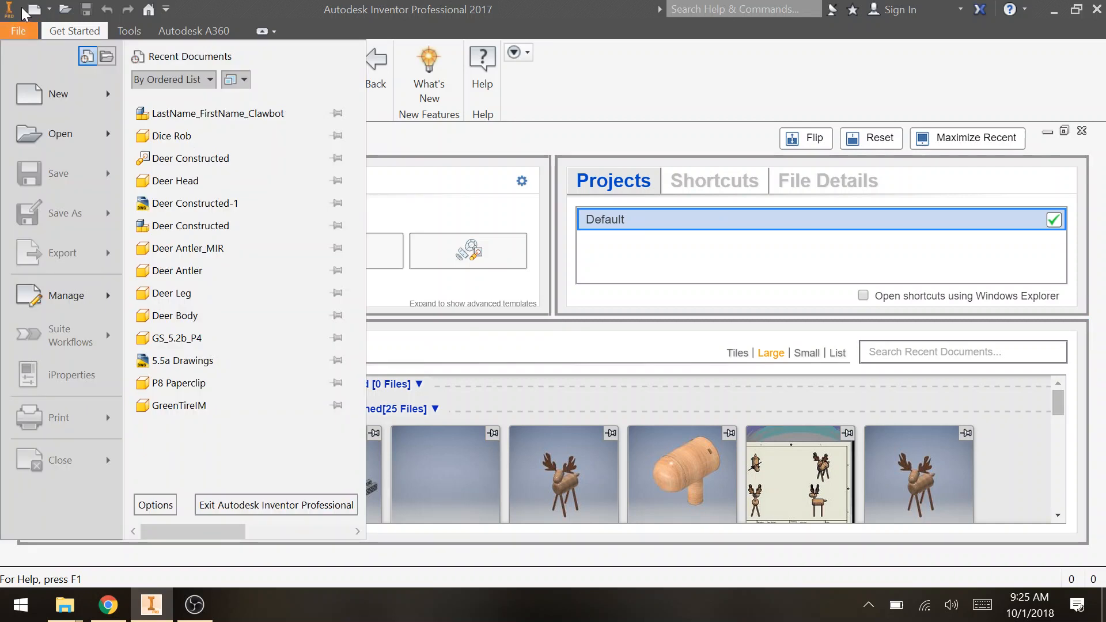
left_click(24, 27)
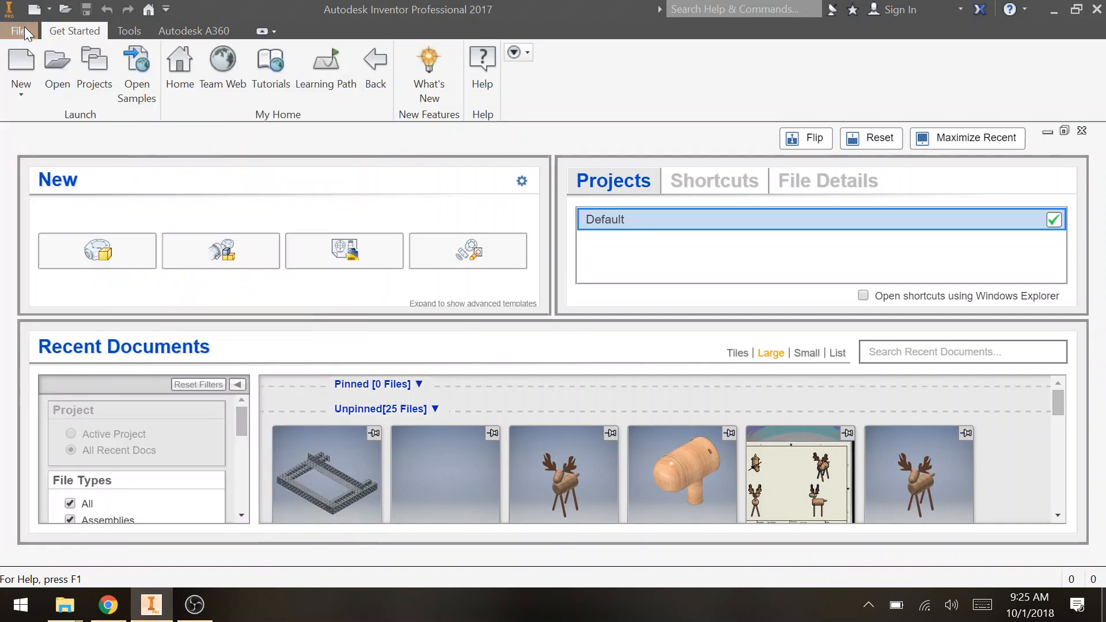
left_click(27, 30)
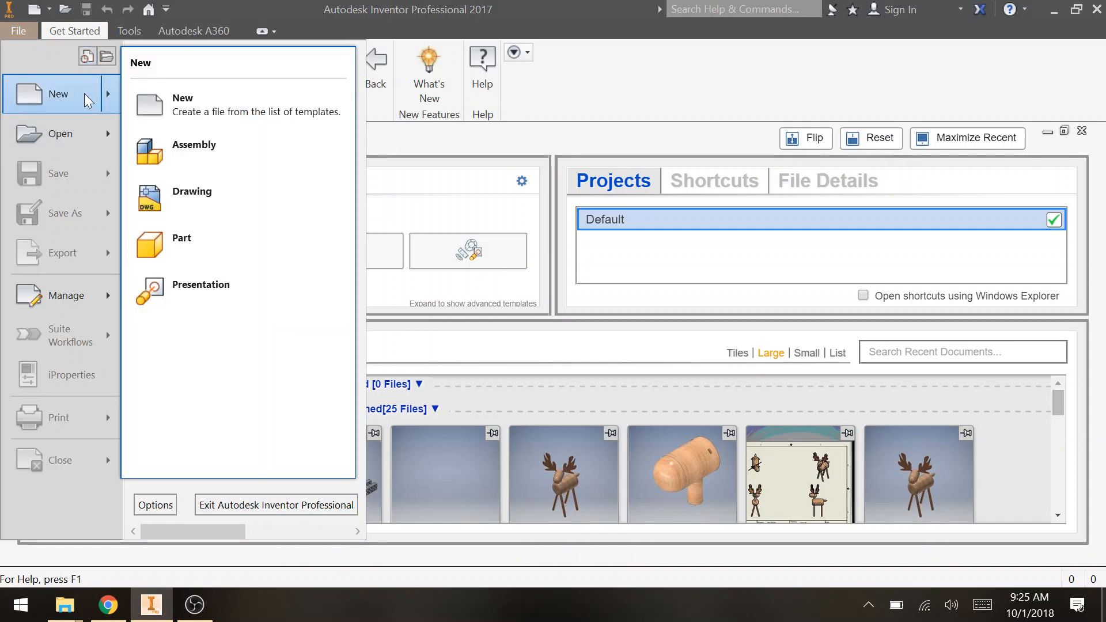
left_click(85, 95)
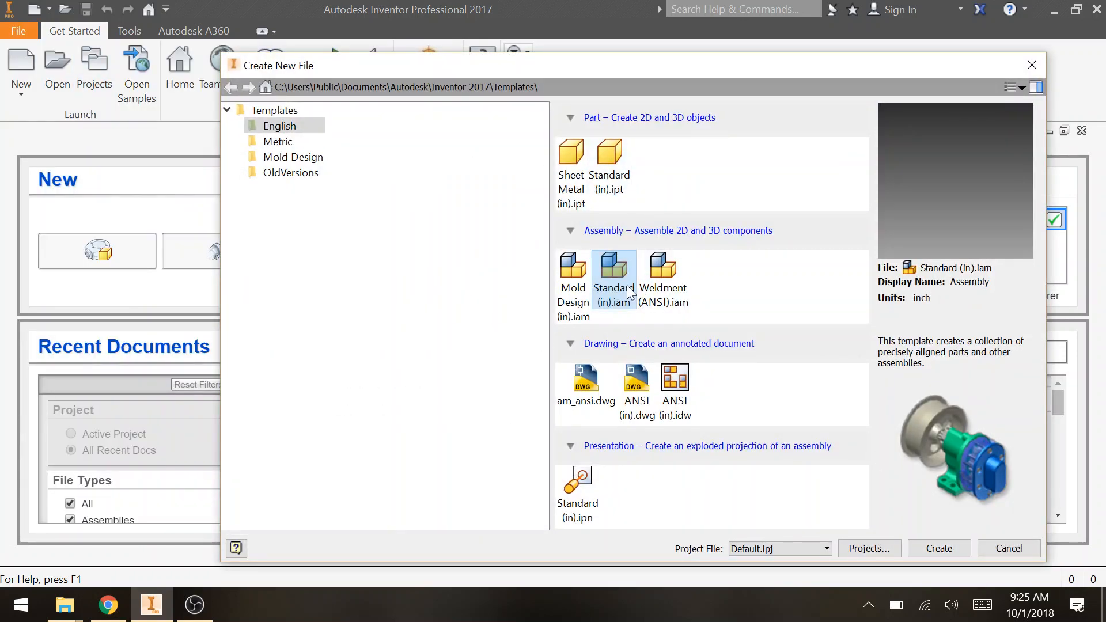
left_click(274, 110)
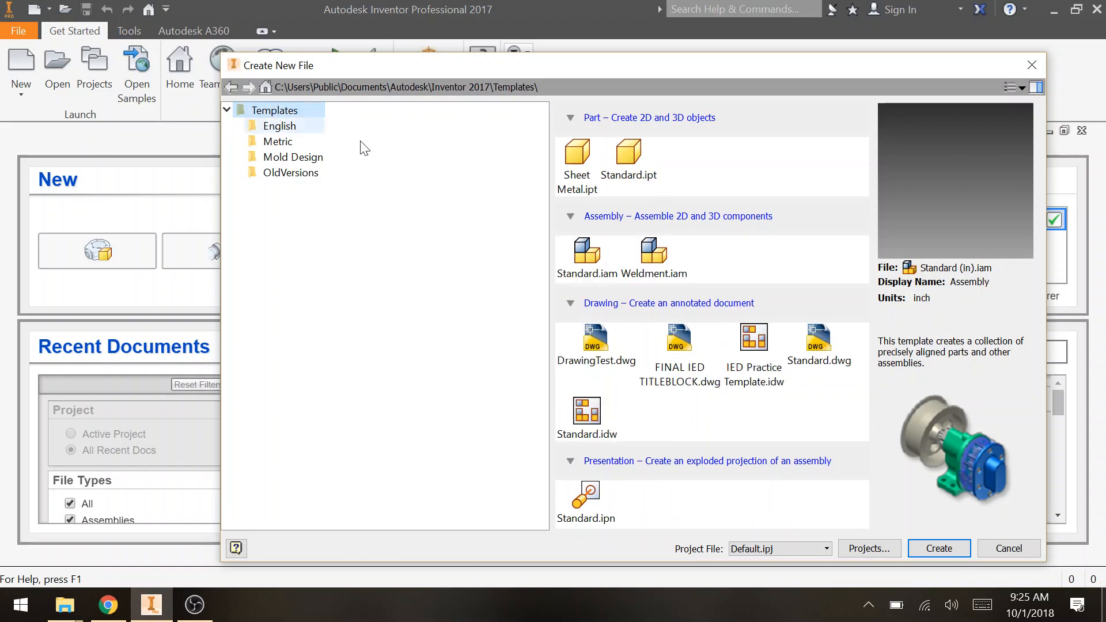
left_click(587, 254)
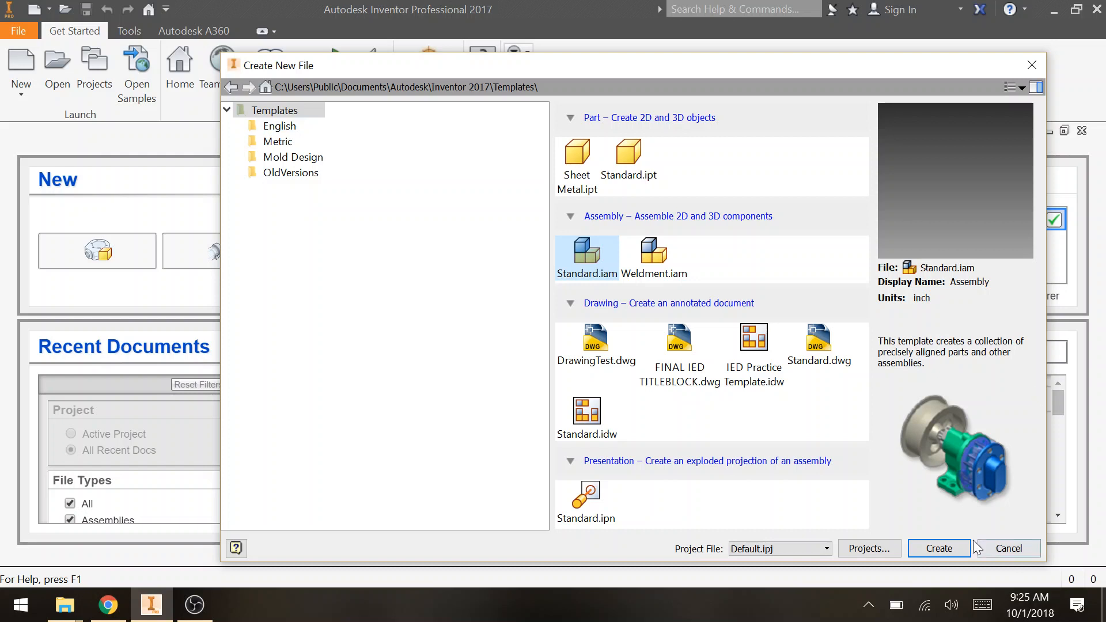
left_click(942, 550)
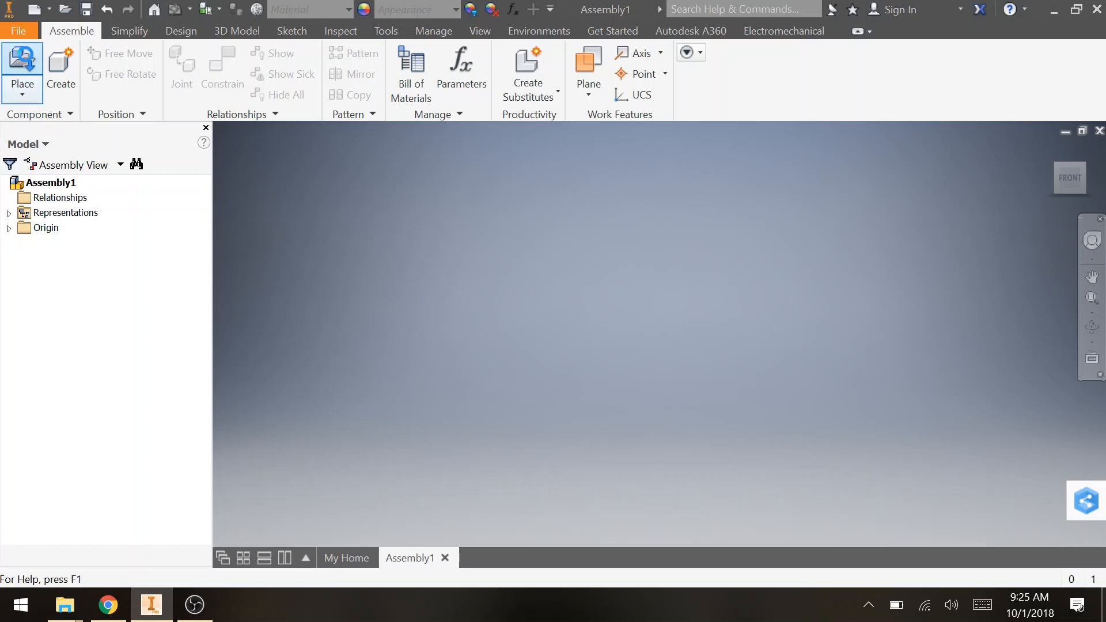
Start placing a component and browse to the Structure folder inside VexParts, ClawBot Robot - Student.
left_click(28, 60)
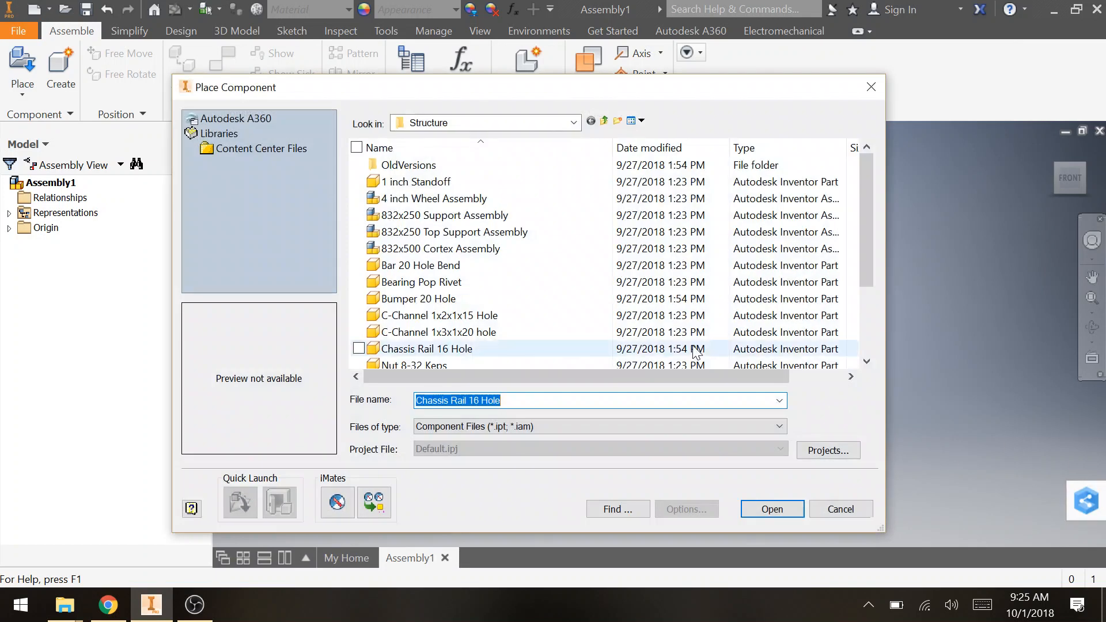
left_click(573, 123)
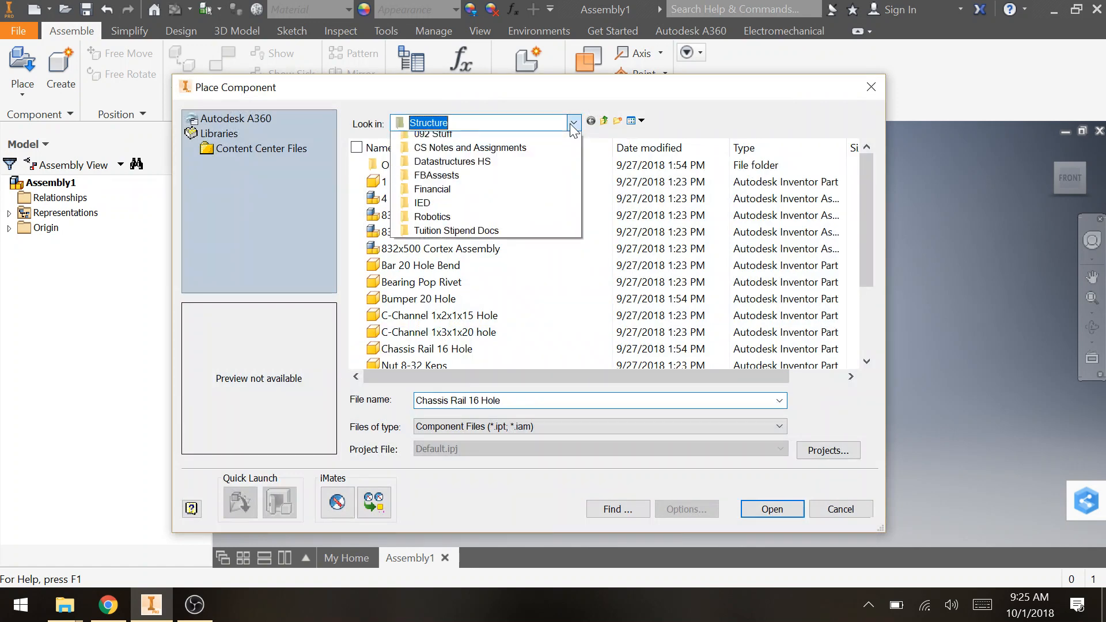
left_click(497, 291)
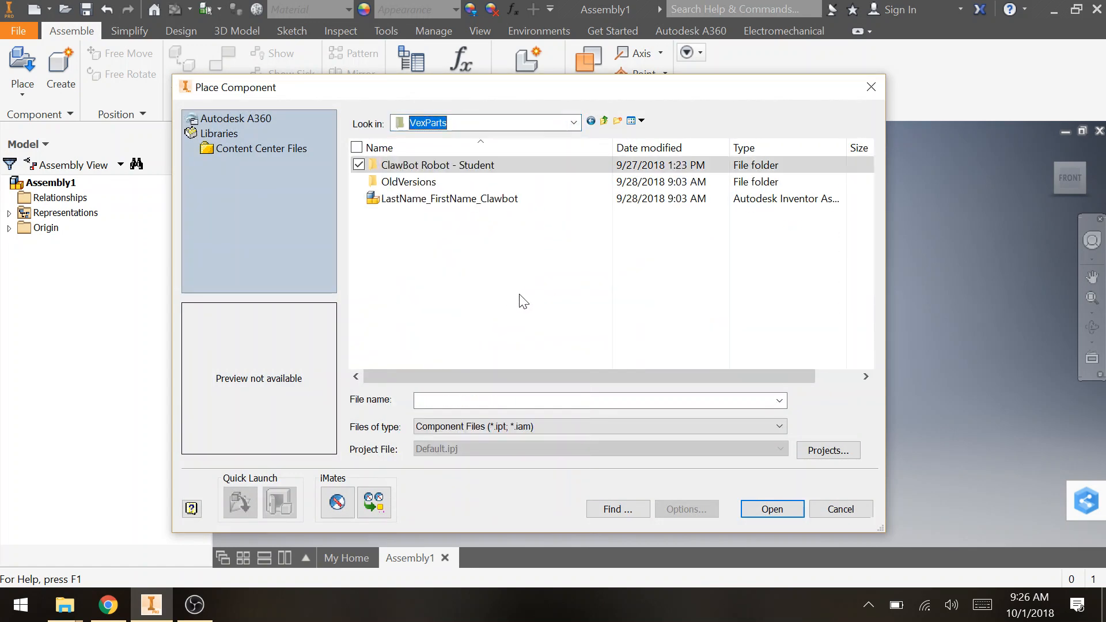
double_click(516, 168)
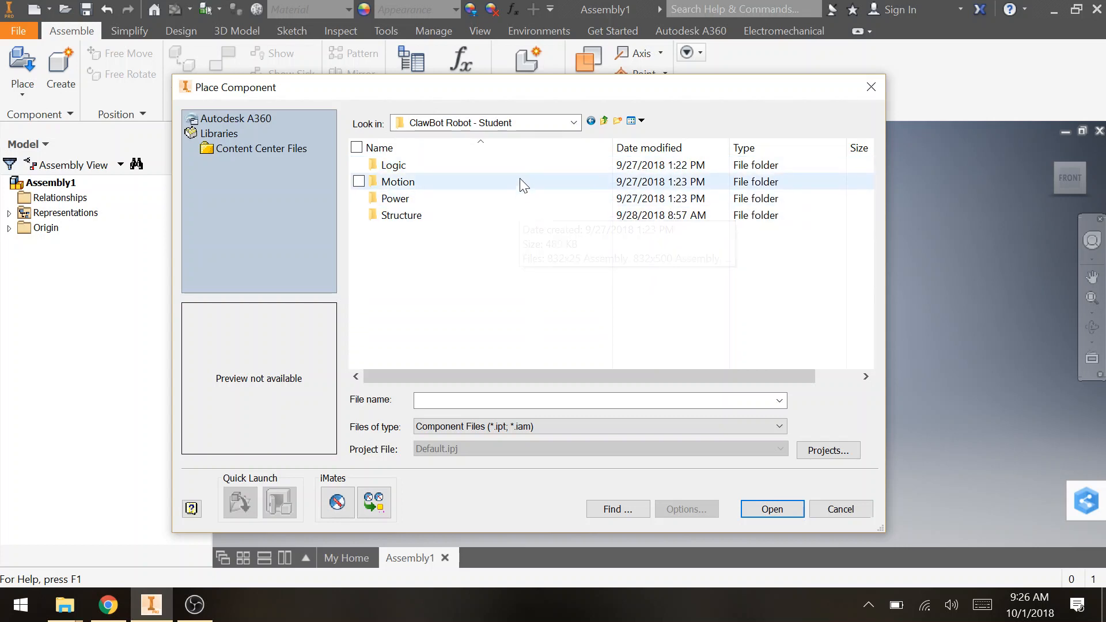
double_click(532, 216)
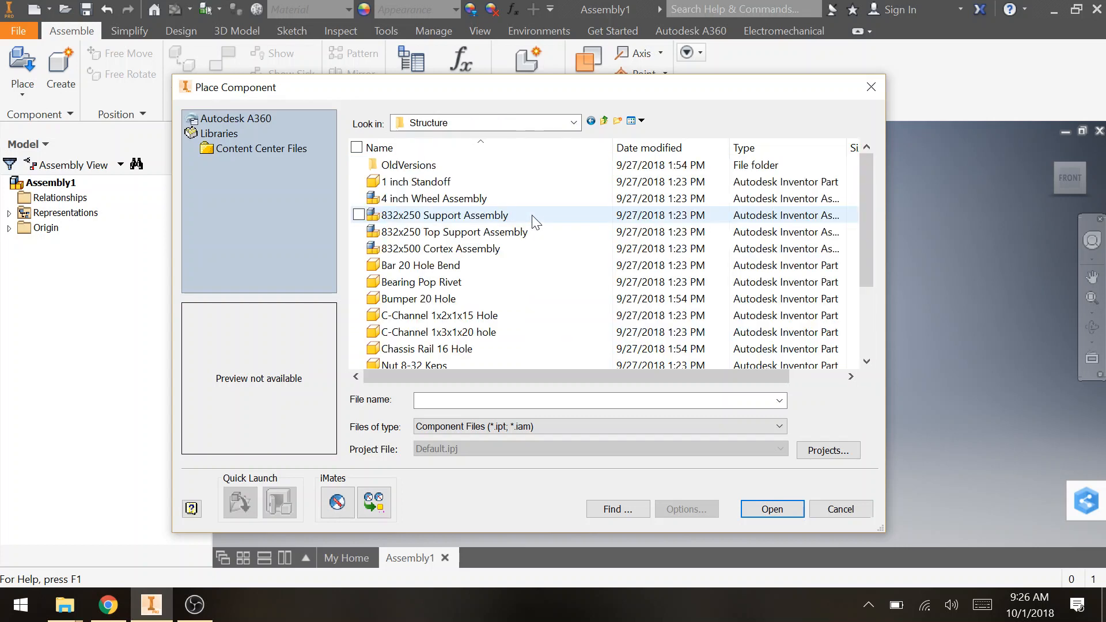
Place one Bumper 20 Hole part in the assembly and end the placement.
left_click(558, 299)
left_click(560, 278)
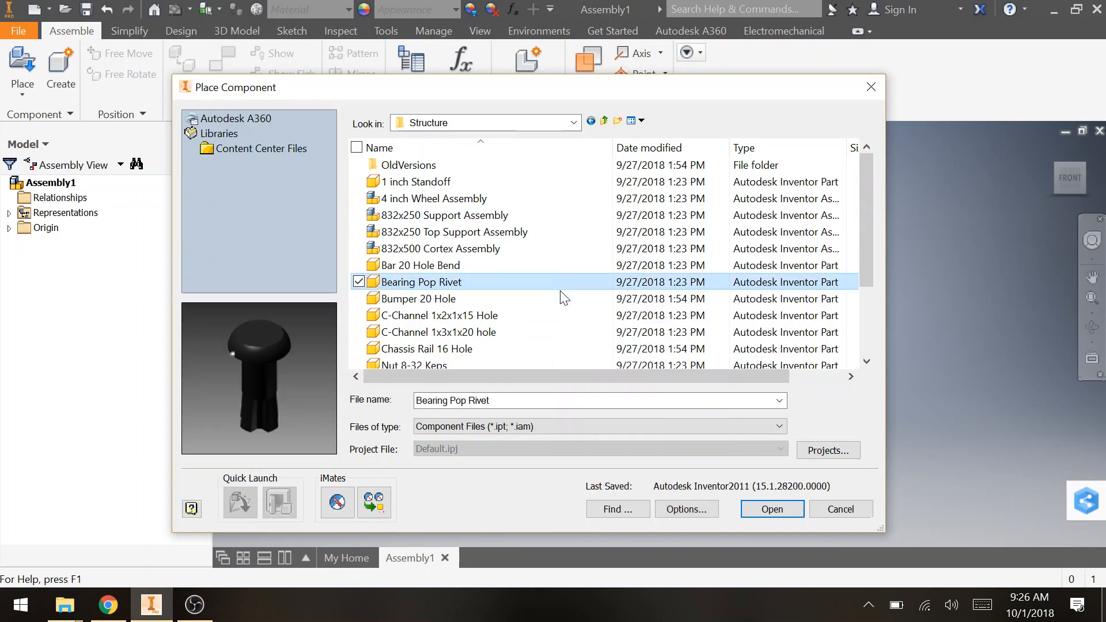
left_click(559, 299)
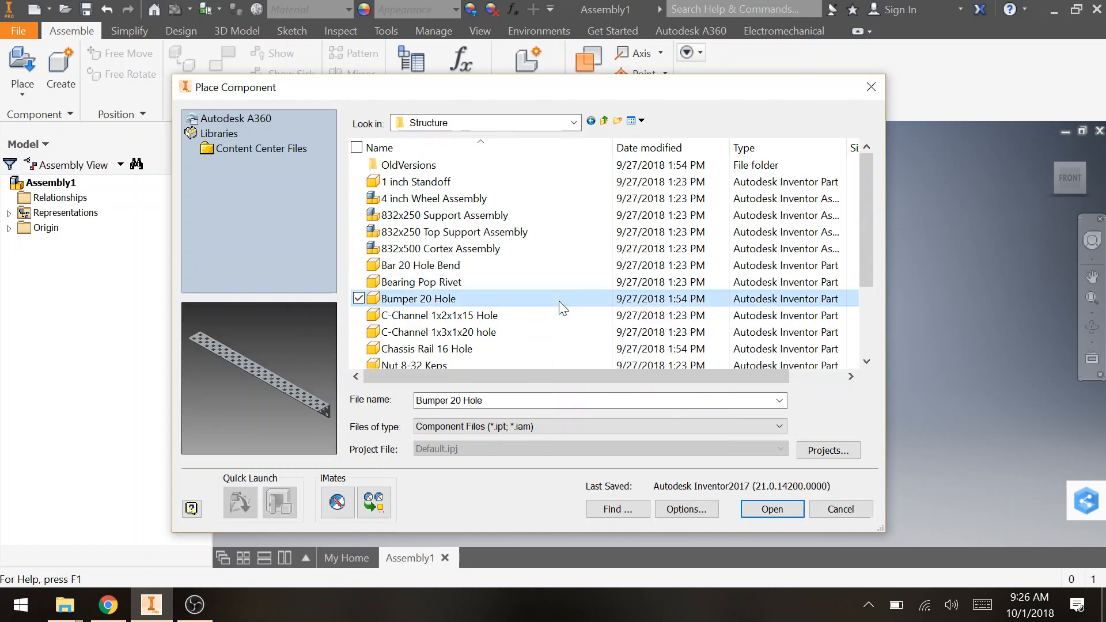
left_click(773, 514)
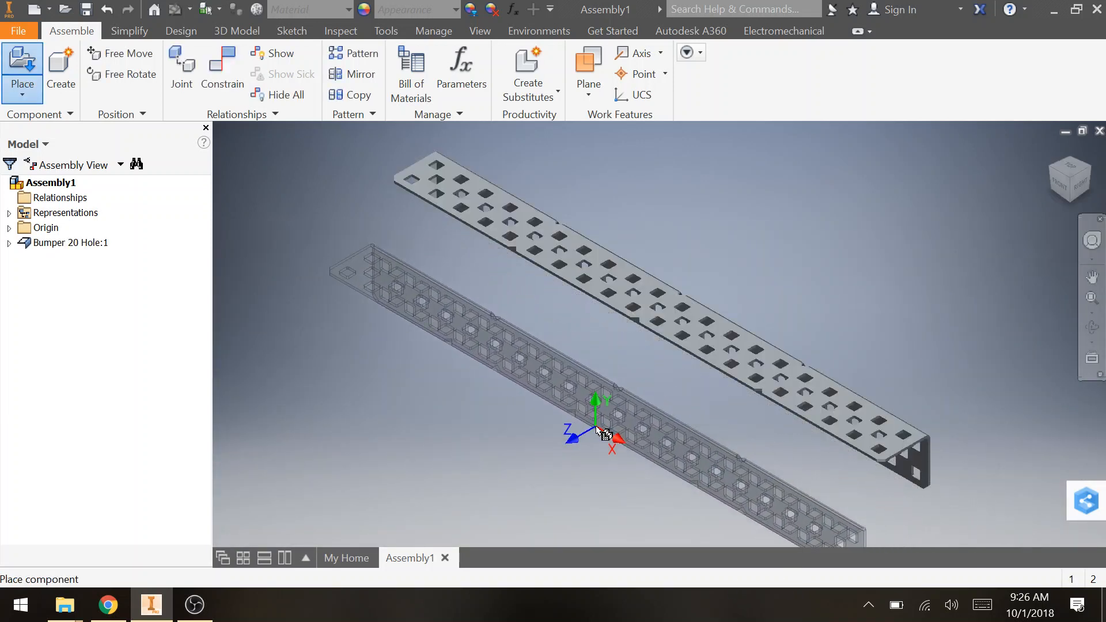
key("Escape")
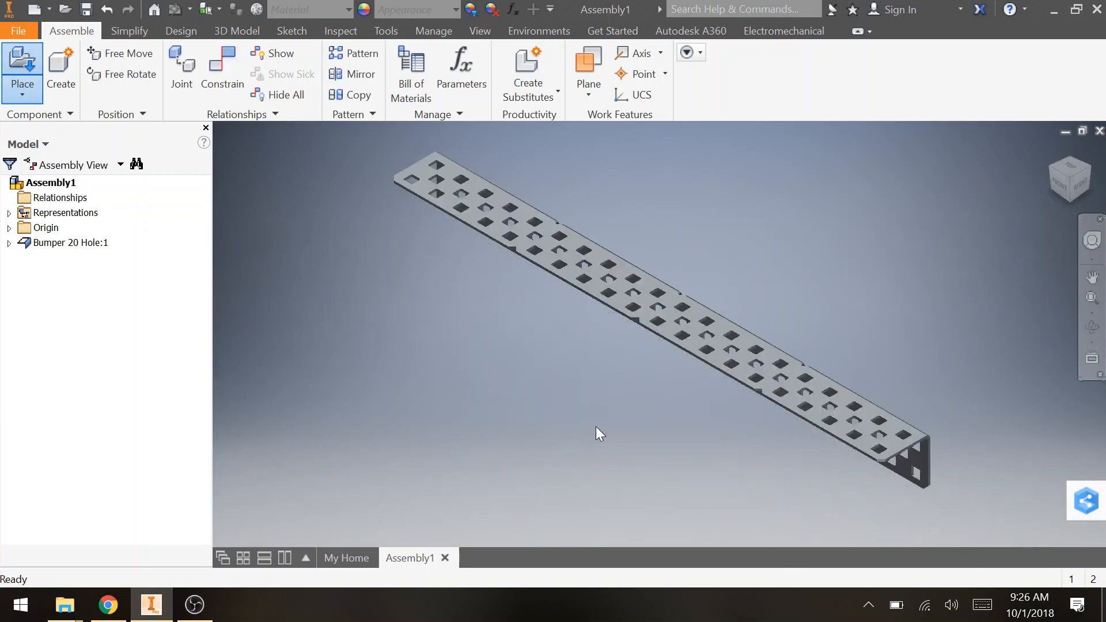
left_click(1069, 163)
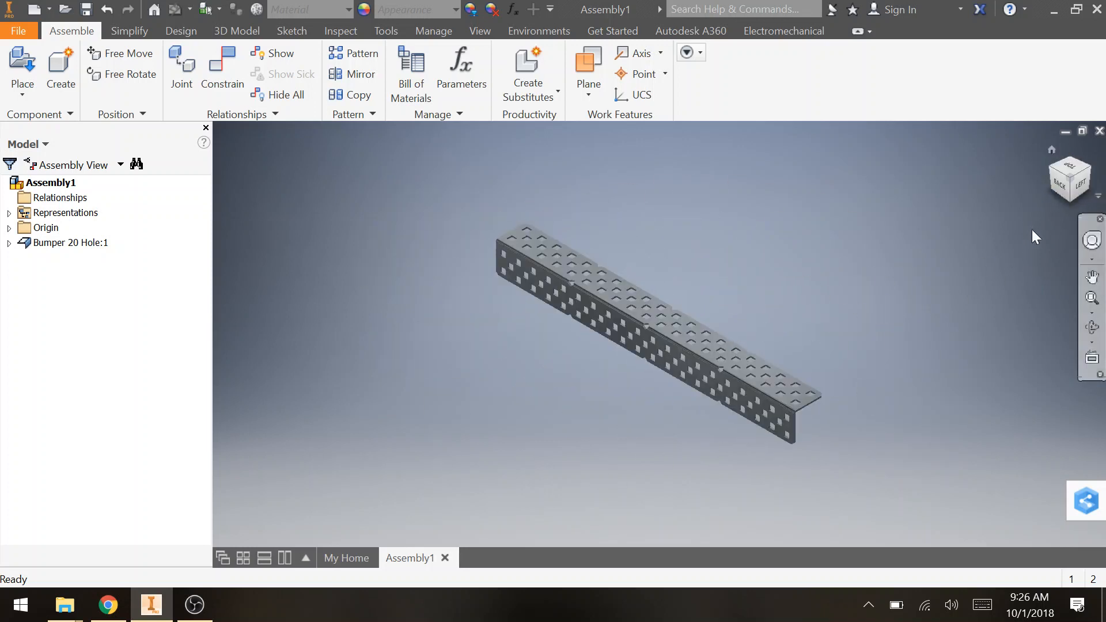
Set the current view of the bumper as the home view with Fit to View, and return to it.
right_click(1061, 178)
mouse_move(1056, 299)
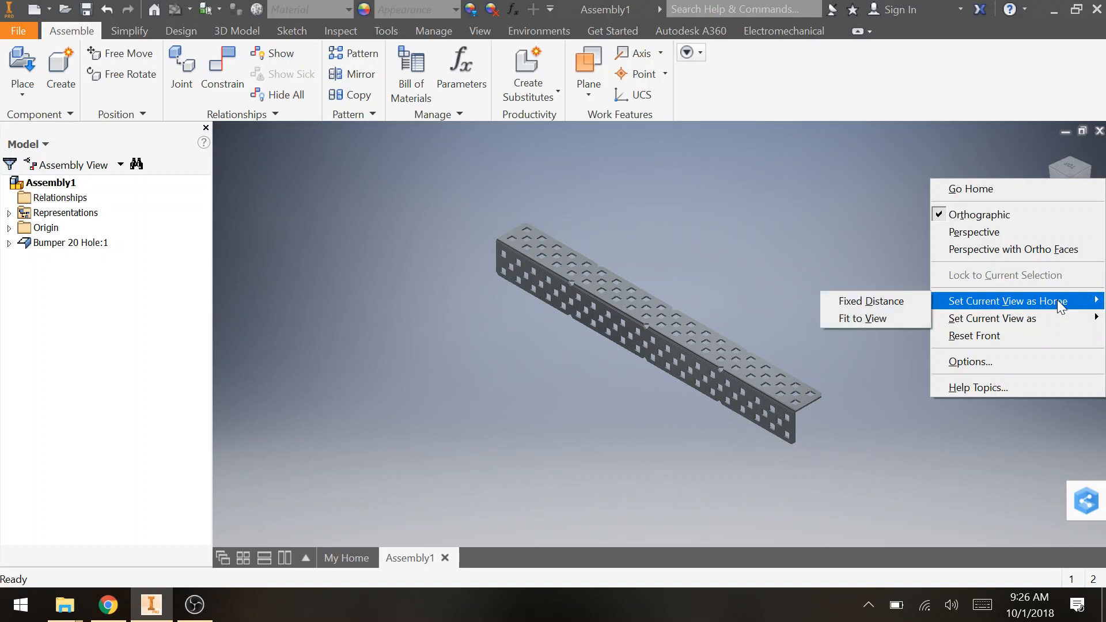
left_click(872, 317)
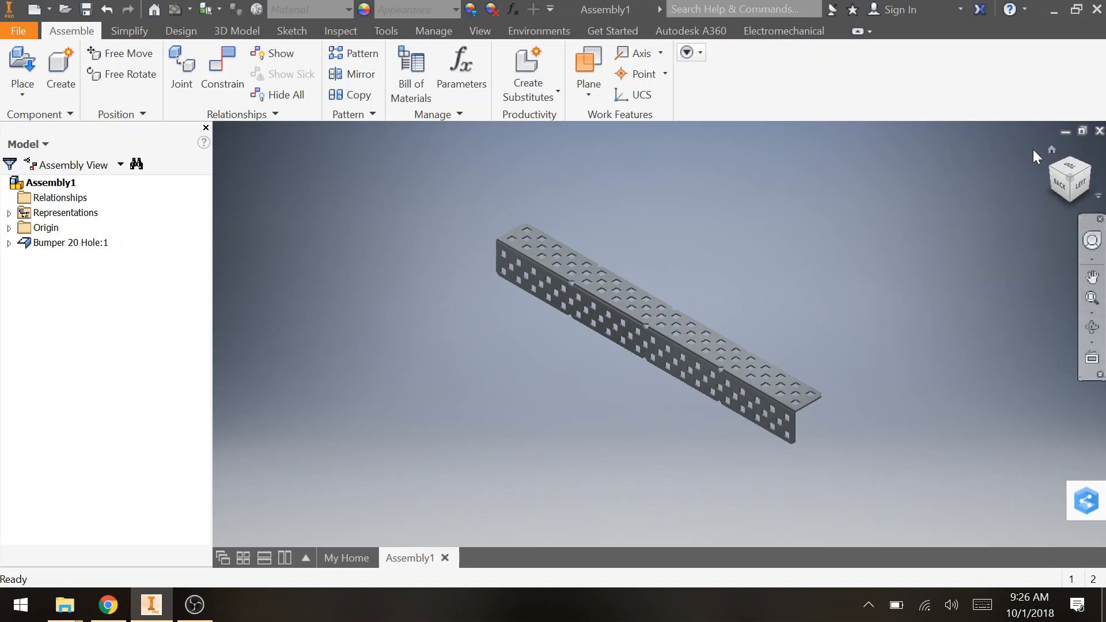
left_click(1049, 153)
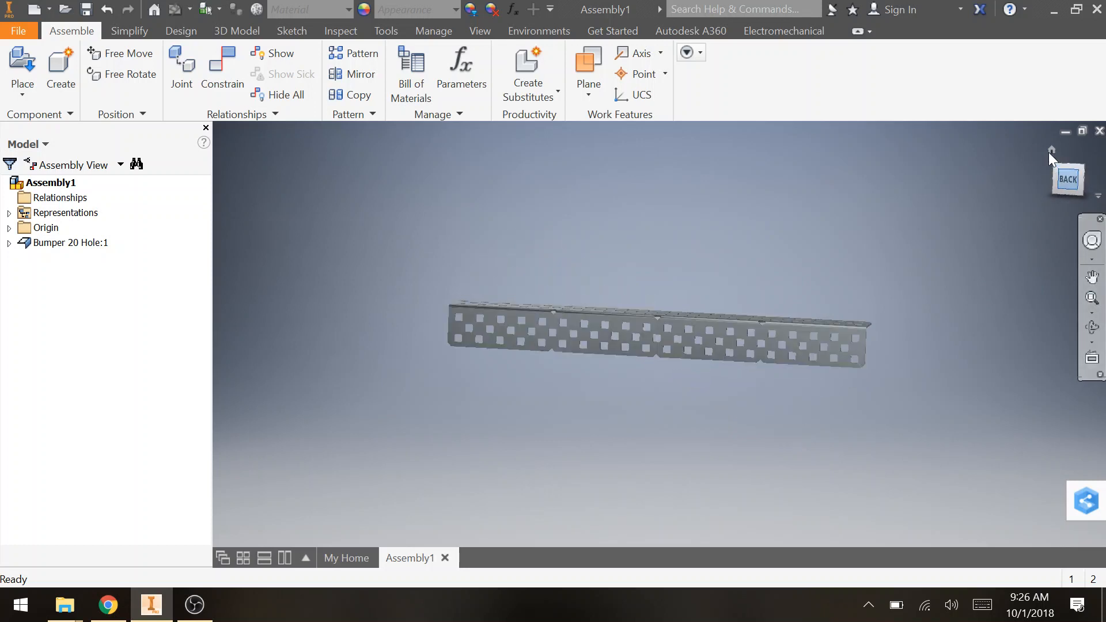
left_click(1049, 149)
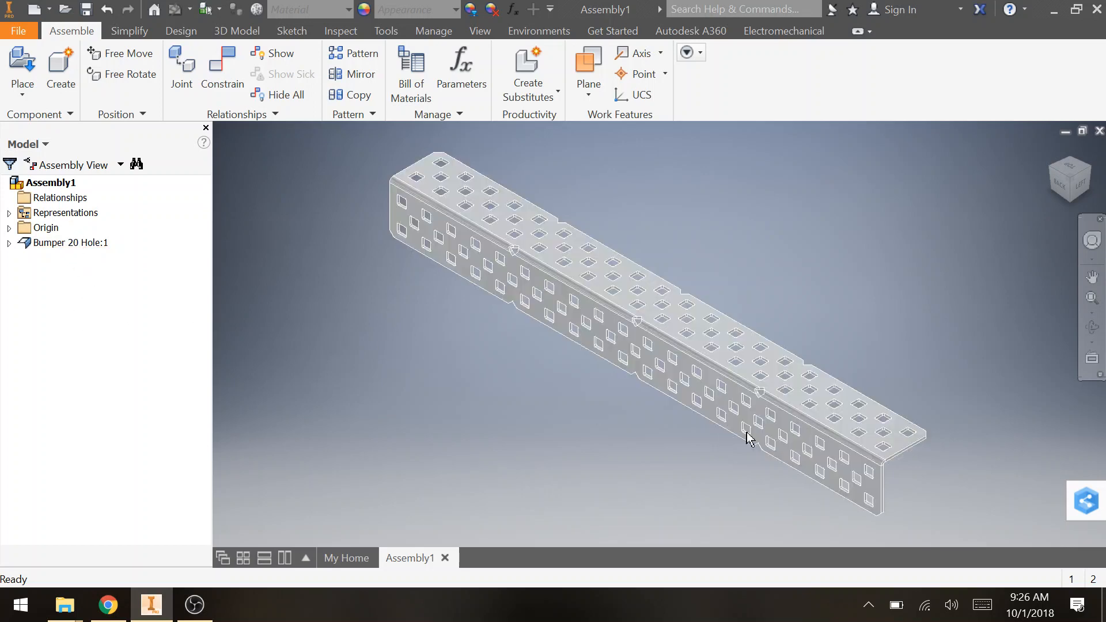
Restore the home view and ground the Bumper 20 Hole part in the assembly.
left_click_drag(678, 345, 657, 328)
left_click(1046, 140)
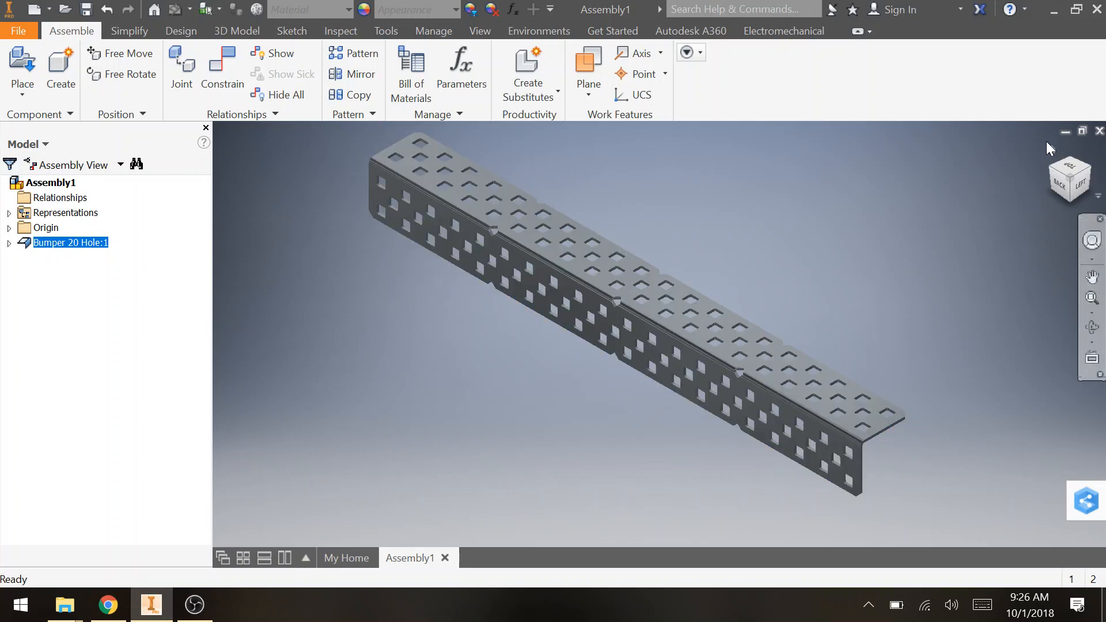
left_click(1053, 149)
right_click(685, 345)
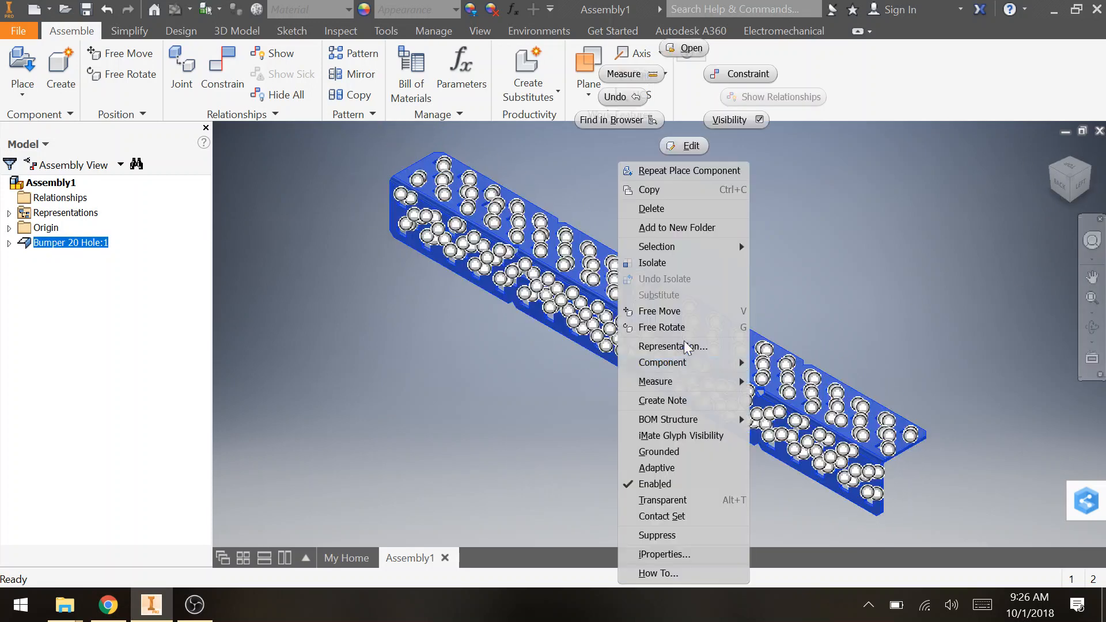
left_click(715, 449)
left_click(513, 520)
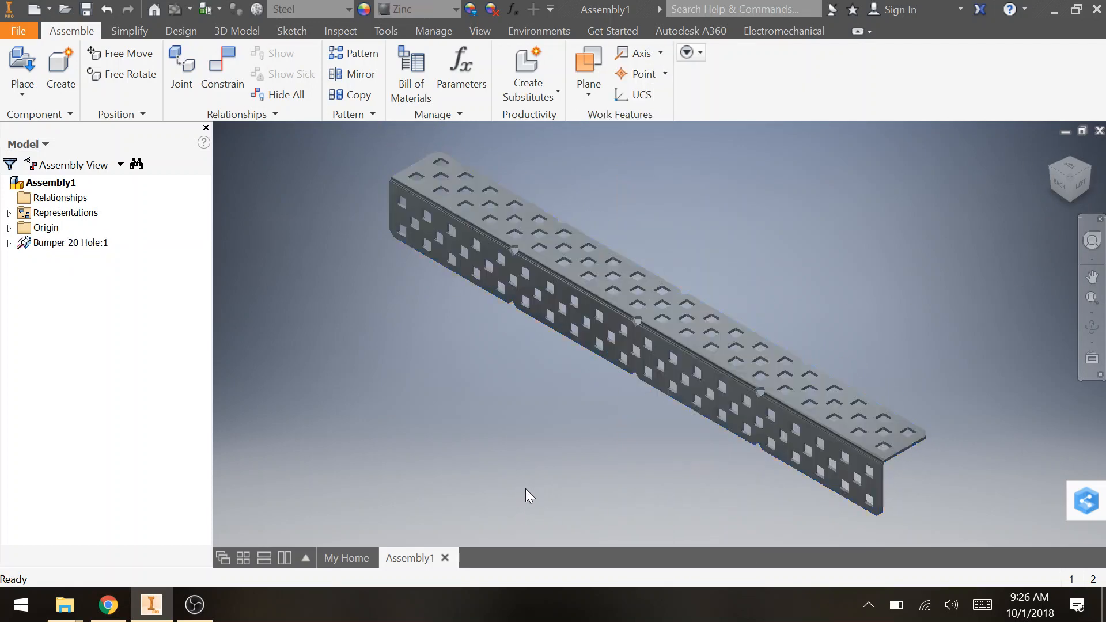
Try to move the grounded bumper several times to check that it is fixed, and clear the selection.
left_click_drag(781, 328, 814, 353)
left_click(683, 369)
left_click(466, 518)
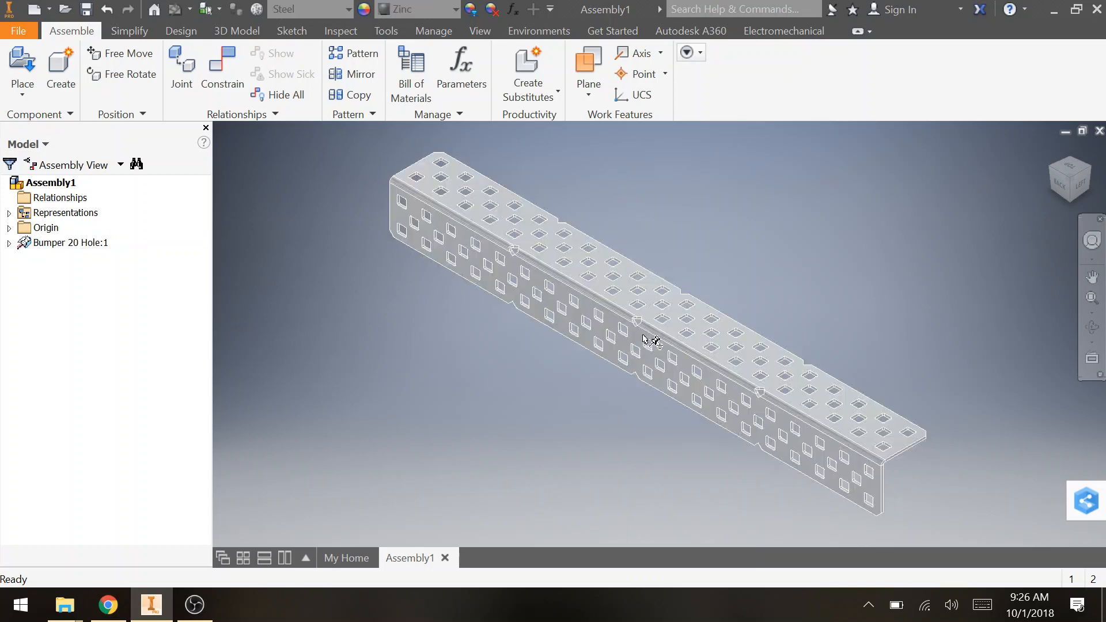
left_click_drag(642, 335, 603, 310)
left_click(578, 427)
left_click(625, 315)
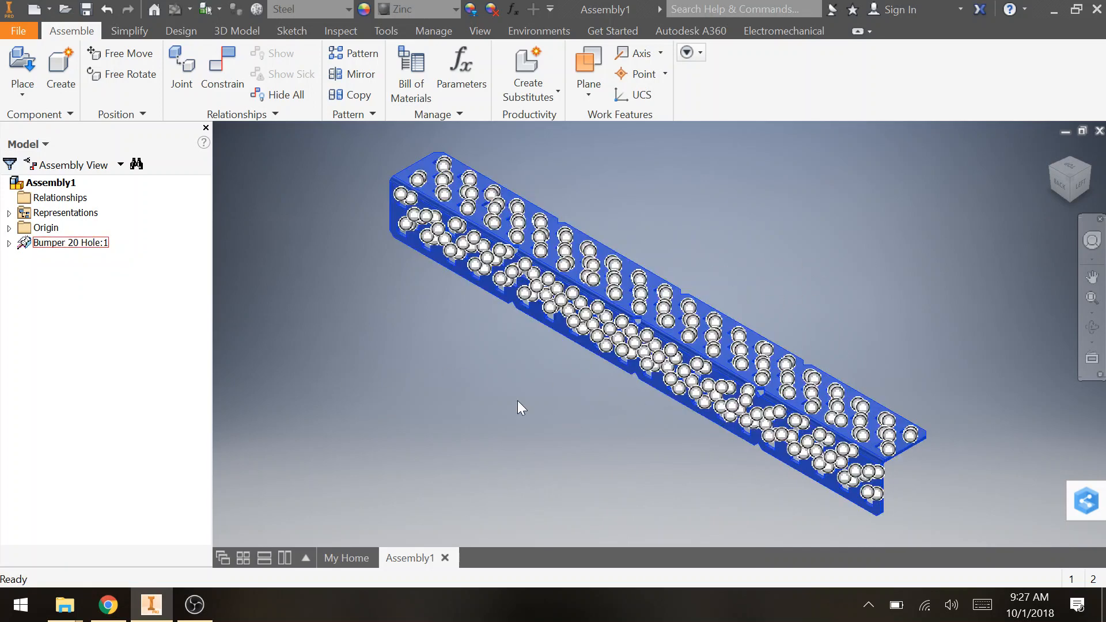
left_click(511, 414)
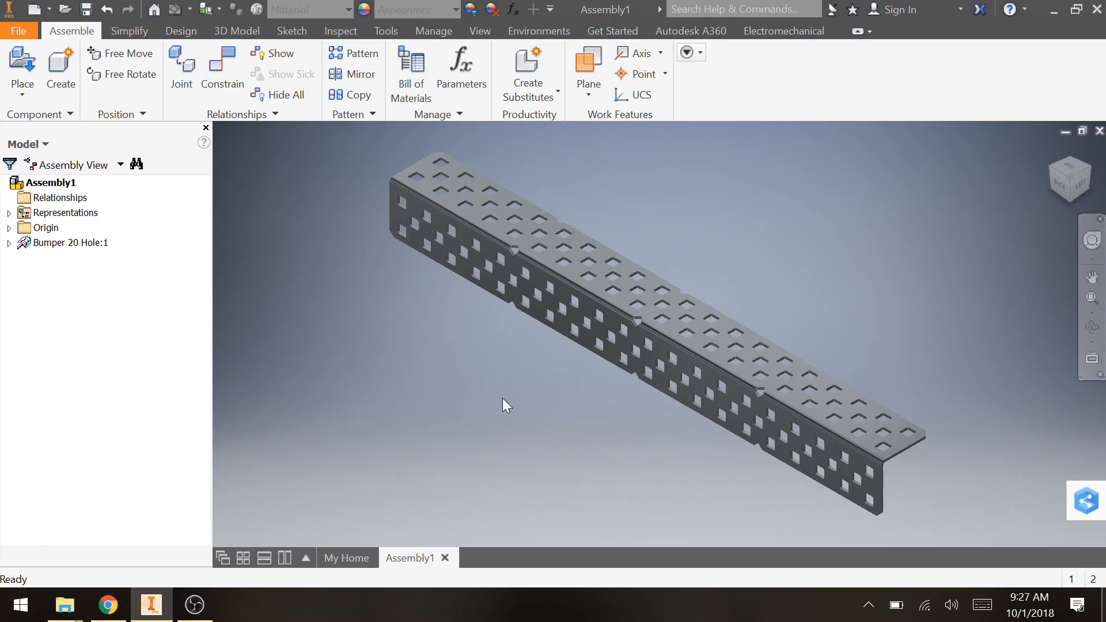
Place one Chassis Rail 16 Hole part from the Structure folder beside the bumper and end the placement.
left_click(17, 69)
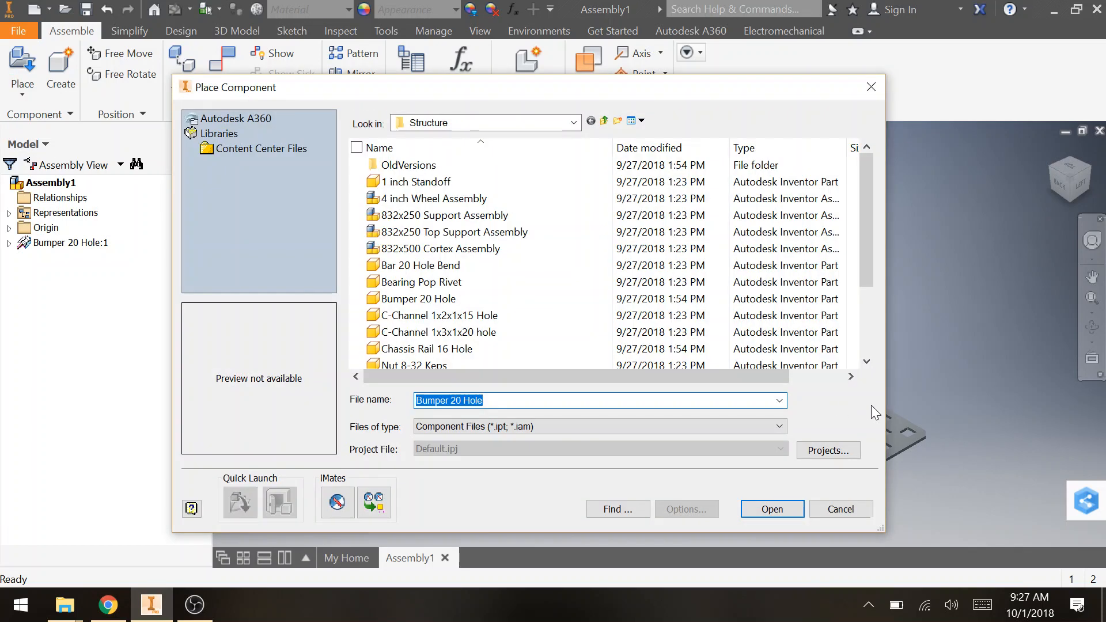
scroll(530, 363, "down", 1)
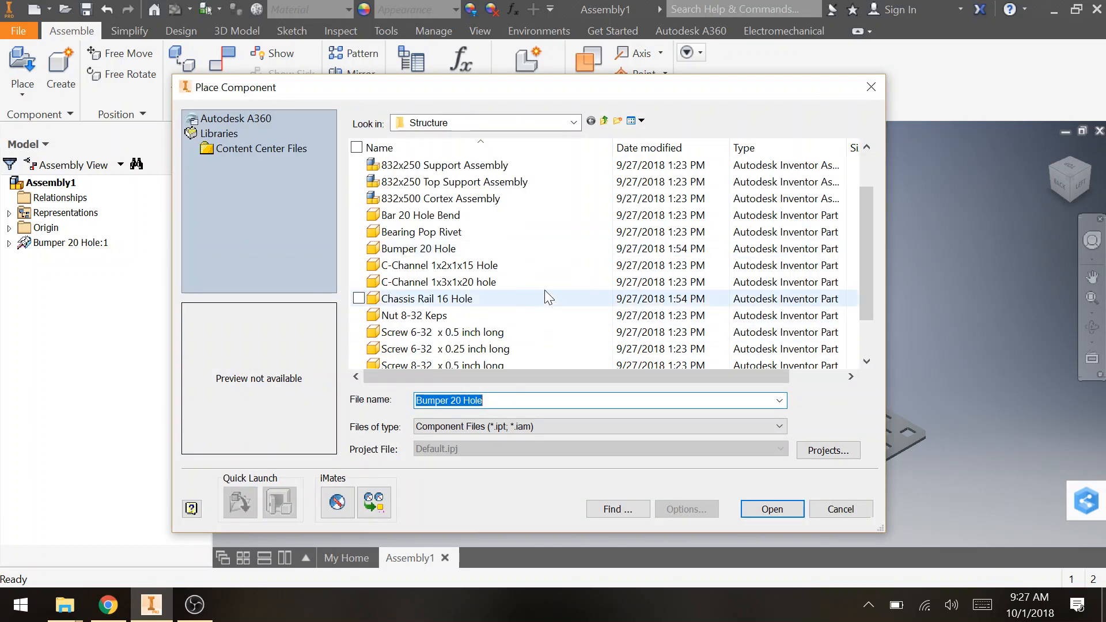
left_click(544, 286)
left_click(548, 298)
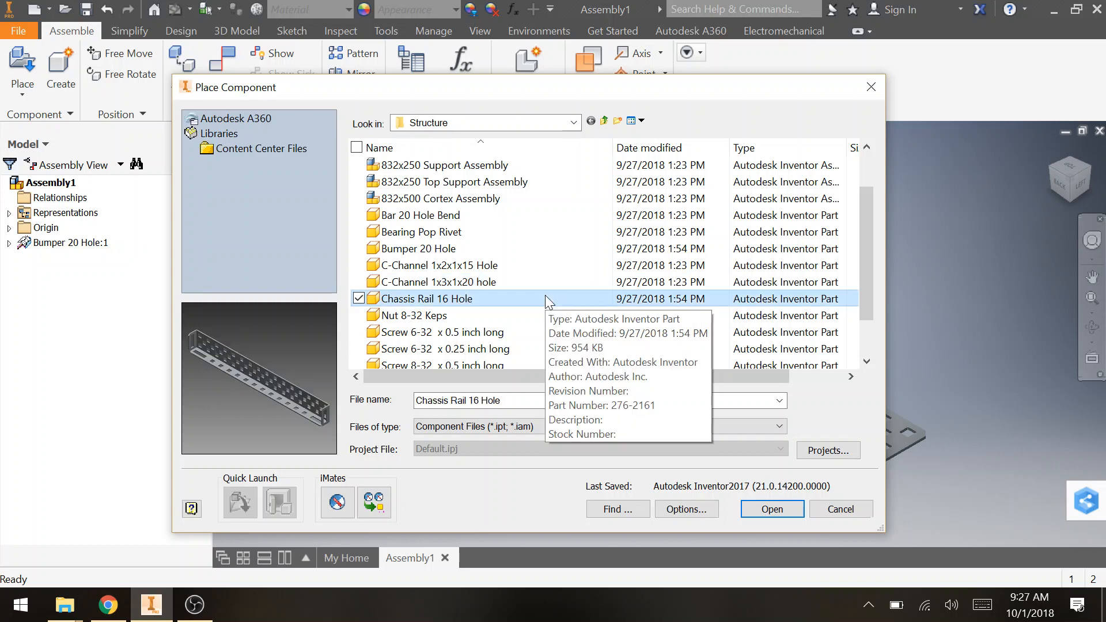
left_click(771, 509)
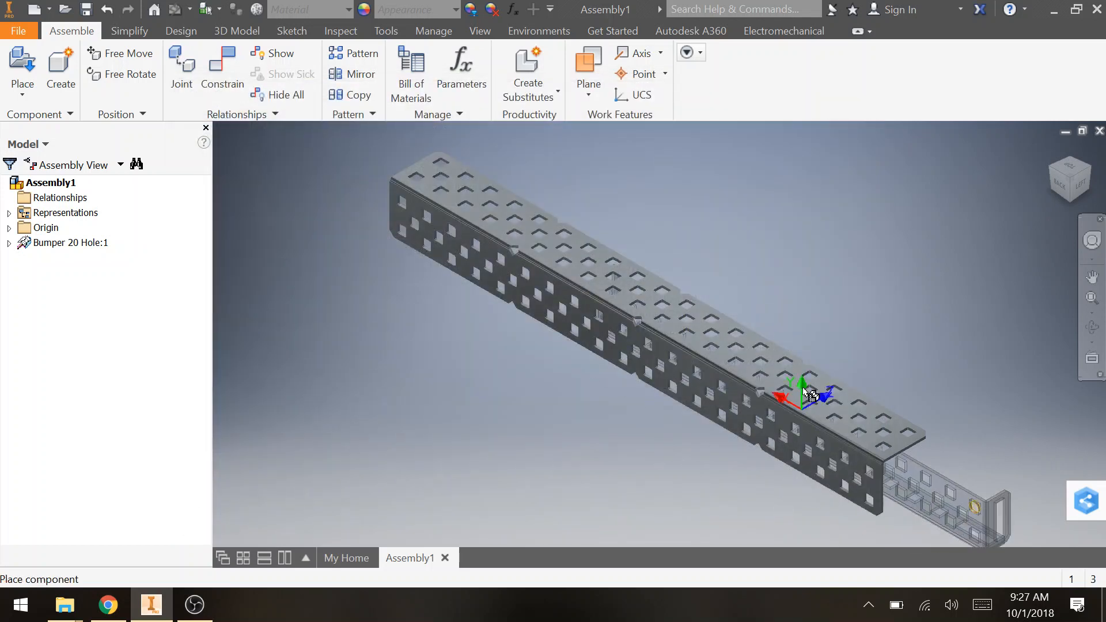
left_click(809, 274)
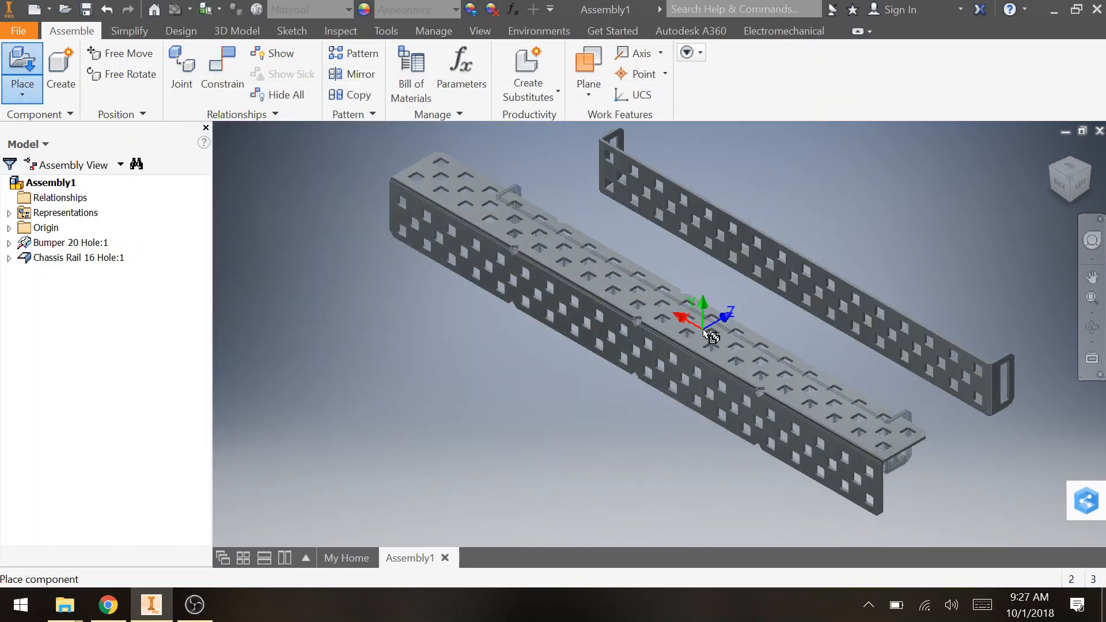
key("Escape")
Free-rotate the chassis rail until it lies roughly crosswise to the bumper, and move it clear of the bumper's end.
middle_click_drag(707, 448, 663, 458)
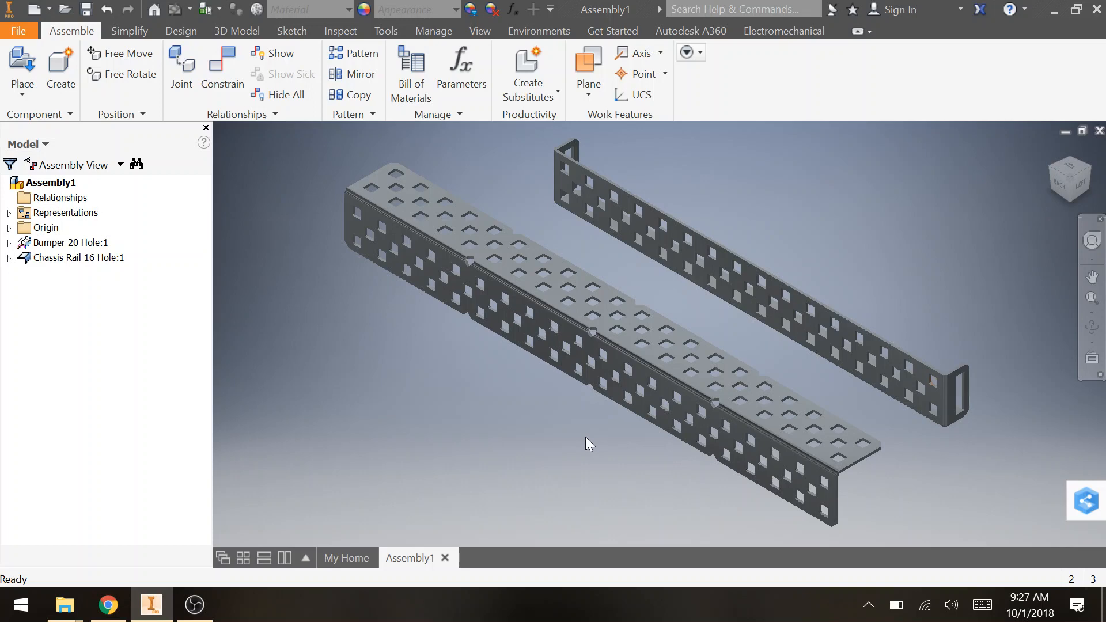
middle_click_drag(585, 437, 691, 439)
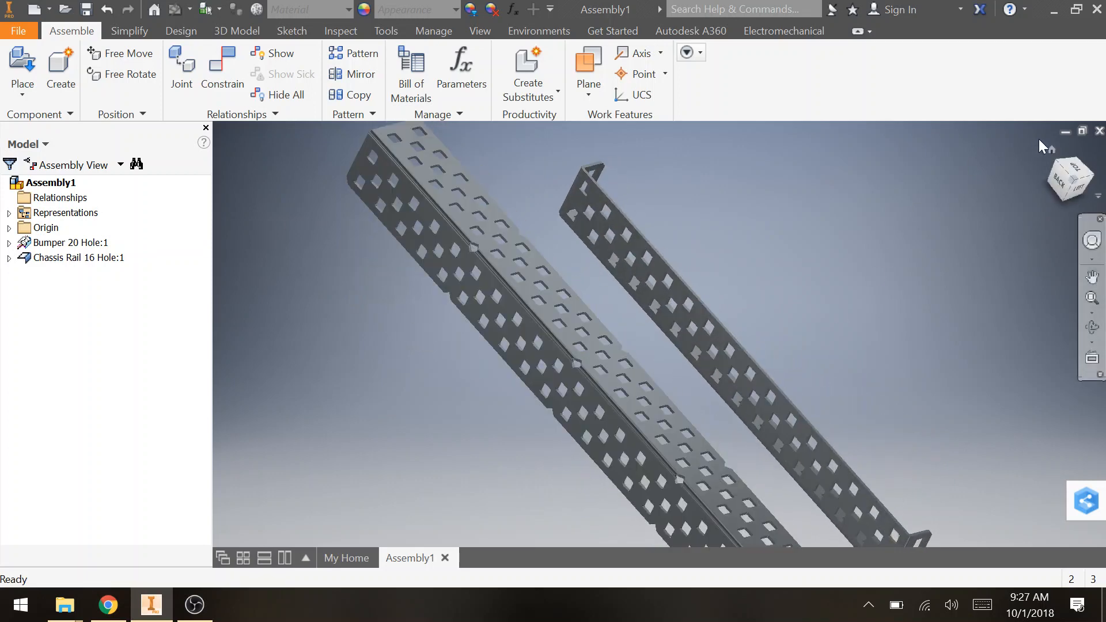
left_click(1050, 149)
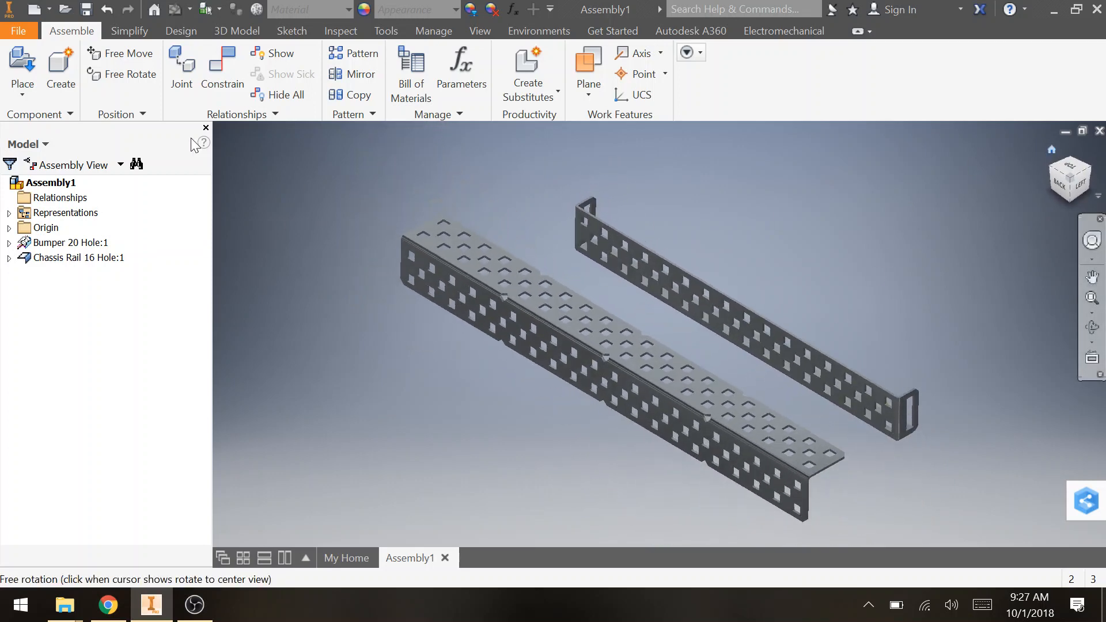
left_click(120, 75)
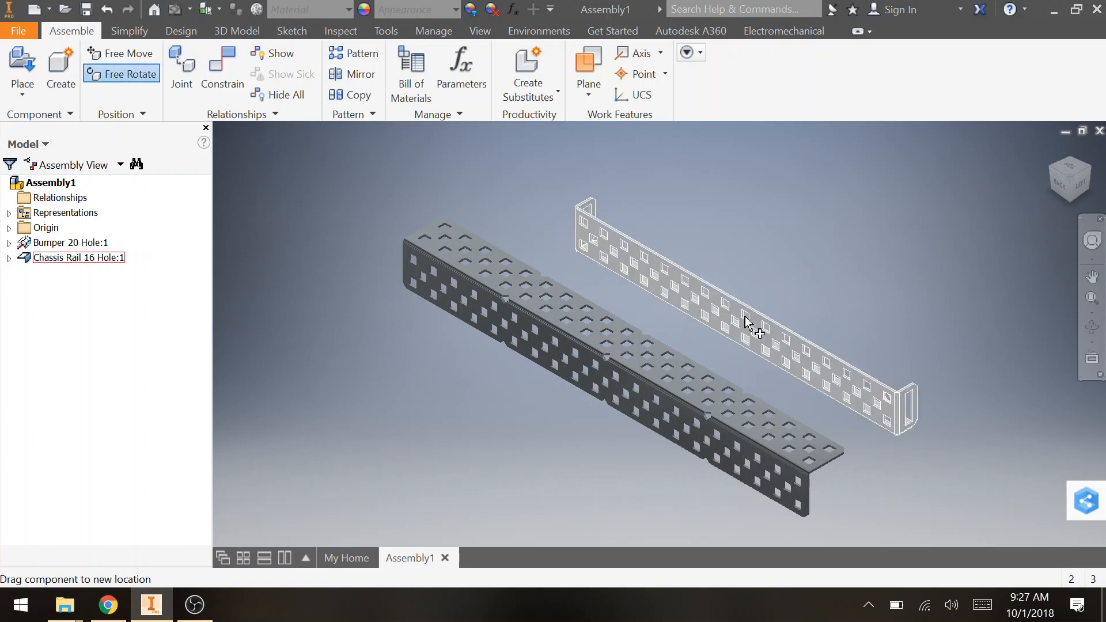
left_click(746, 317)
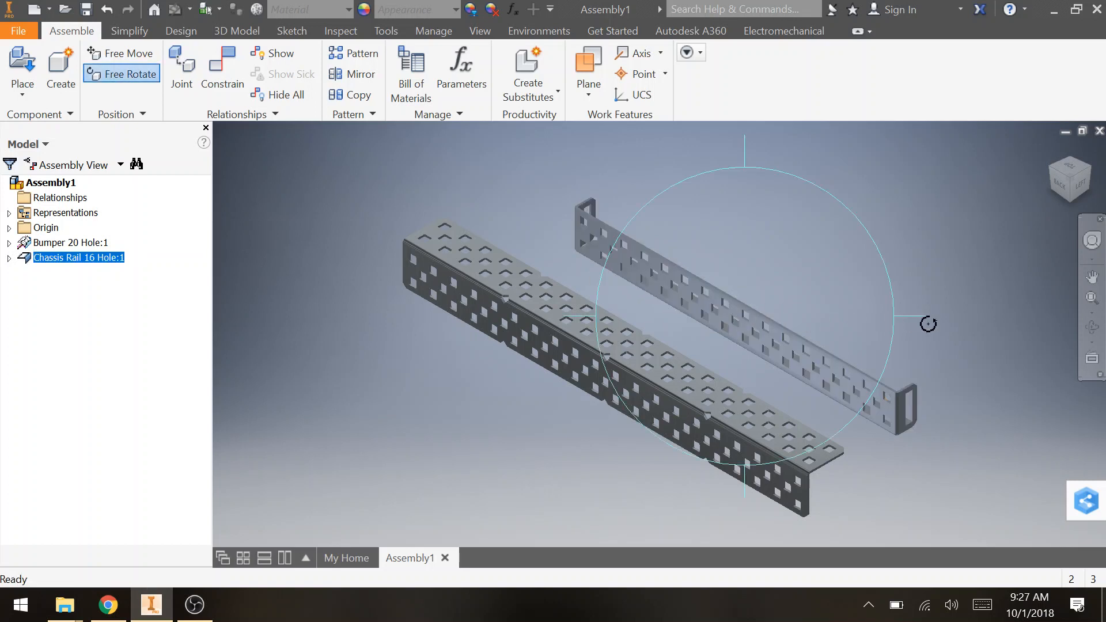
left_click_drag(927, 306, 733, 154)
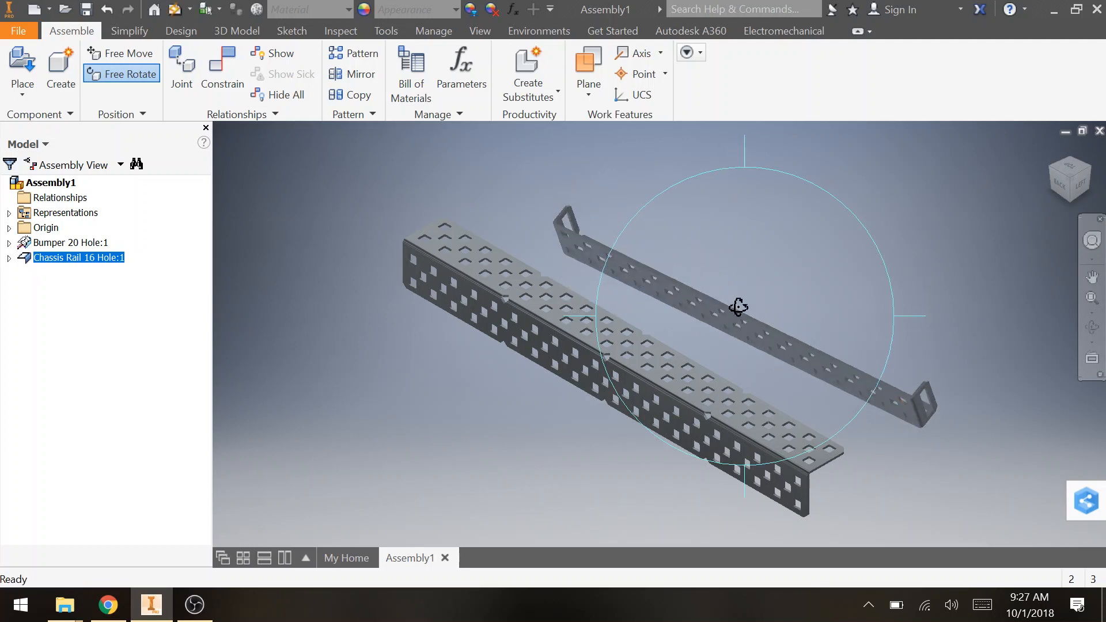
left_click_drag(738, 307, 874, 266)
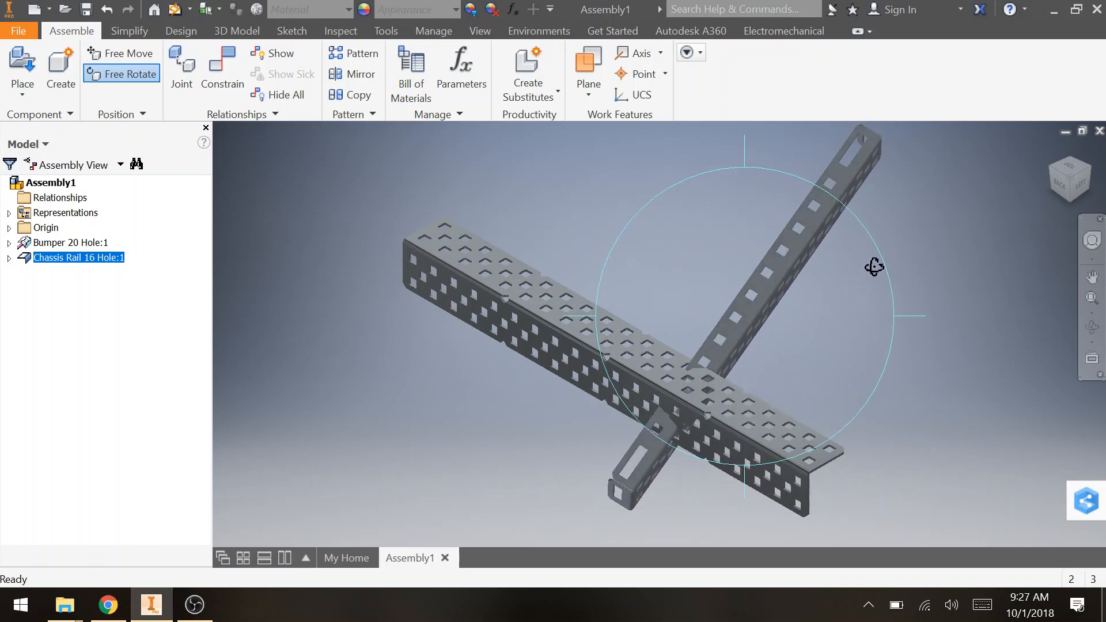
left_click(613, 472)
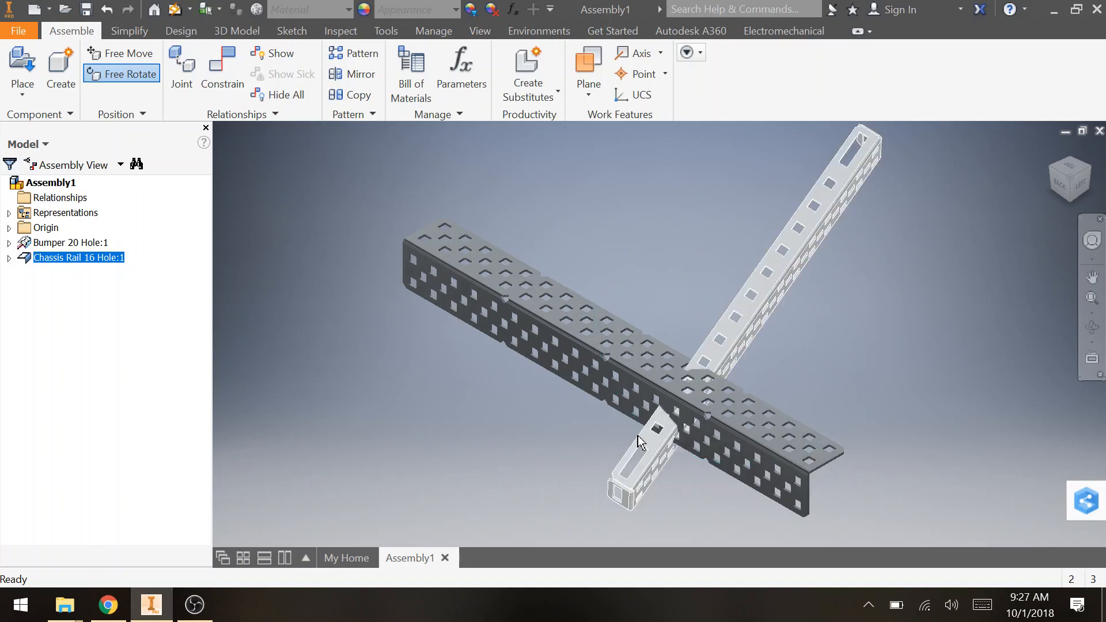
key("Escape")
left_click_drag(642, 473, 932, 472)
Examine the bumper's holes and bend notch and the chassis rail's slotted end flange at close range.
middle_click_drag(932, 473, 751, 413)
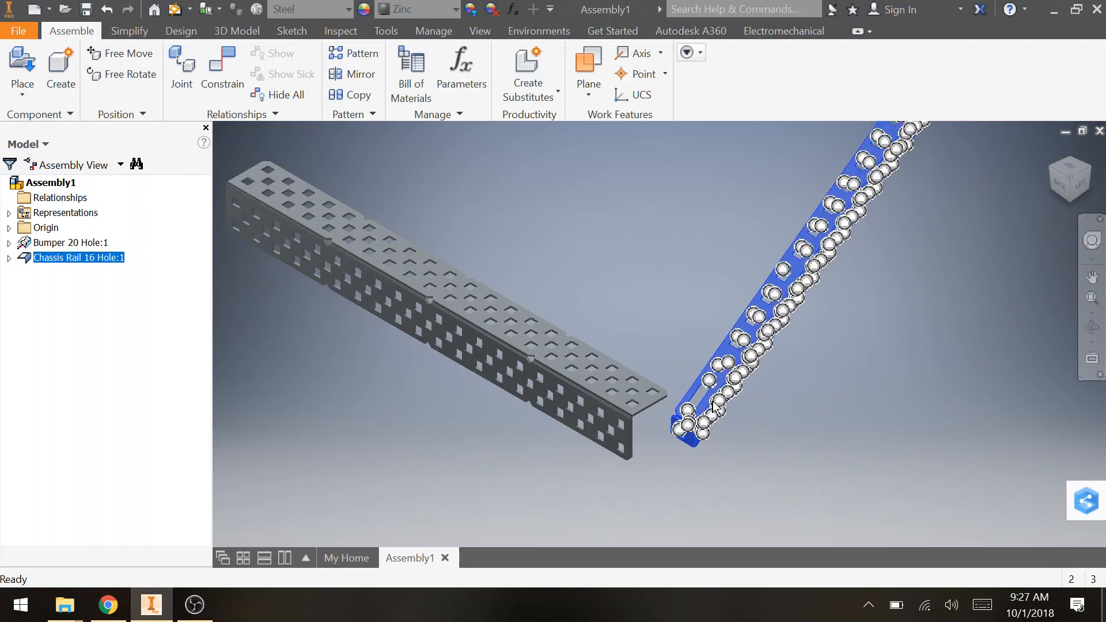
scroll(729, 426, "down", 2)
scroll(718, 424, "up", 4)
scroll(499, 276, "up", 3)
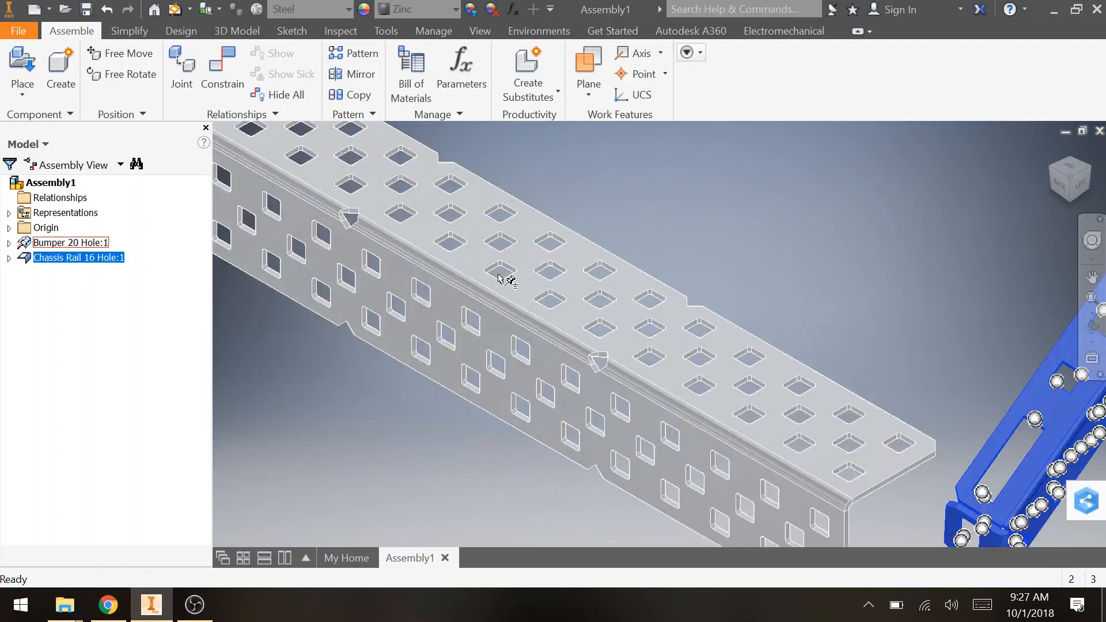
scroll(481, 271, "down", 4)
scroll(301, 170, "up", 5)
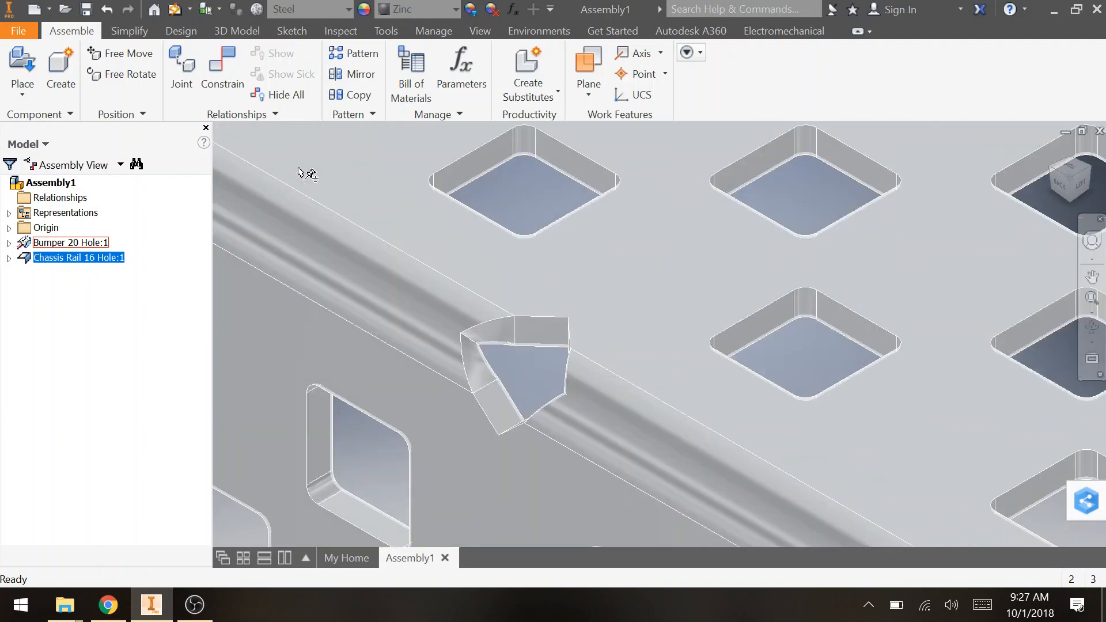
scroll(311, 176, "down", 7)
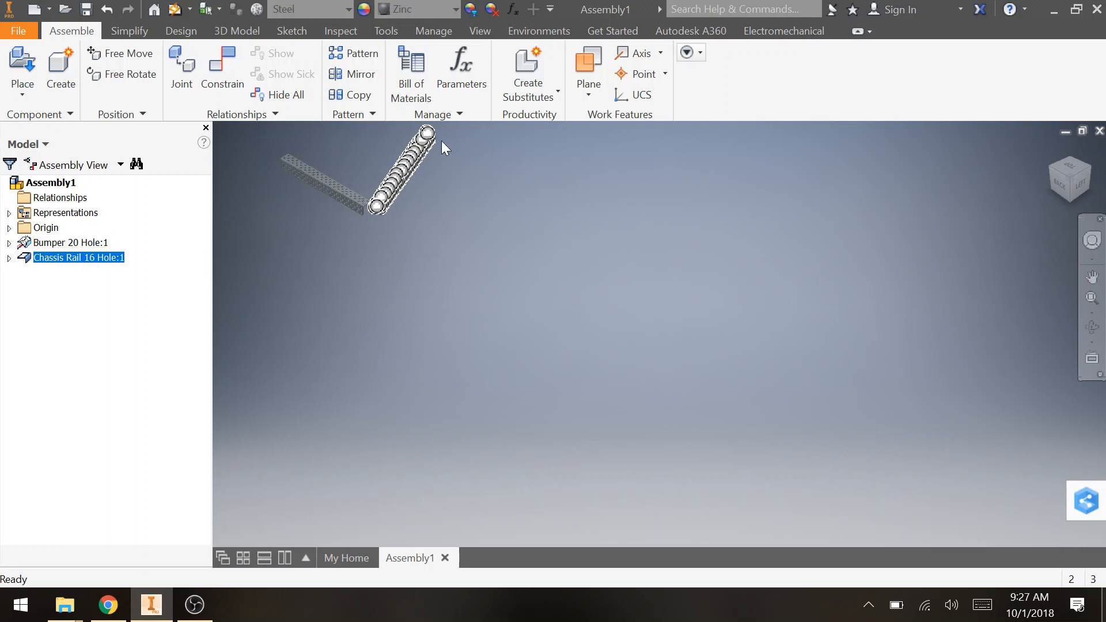
scroll(442, 142, "up", 5)
scroll(423, 144, "down", 4)
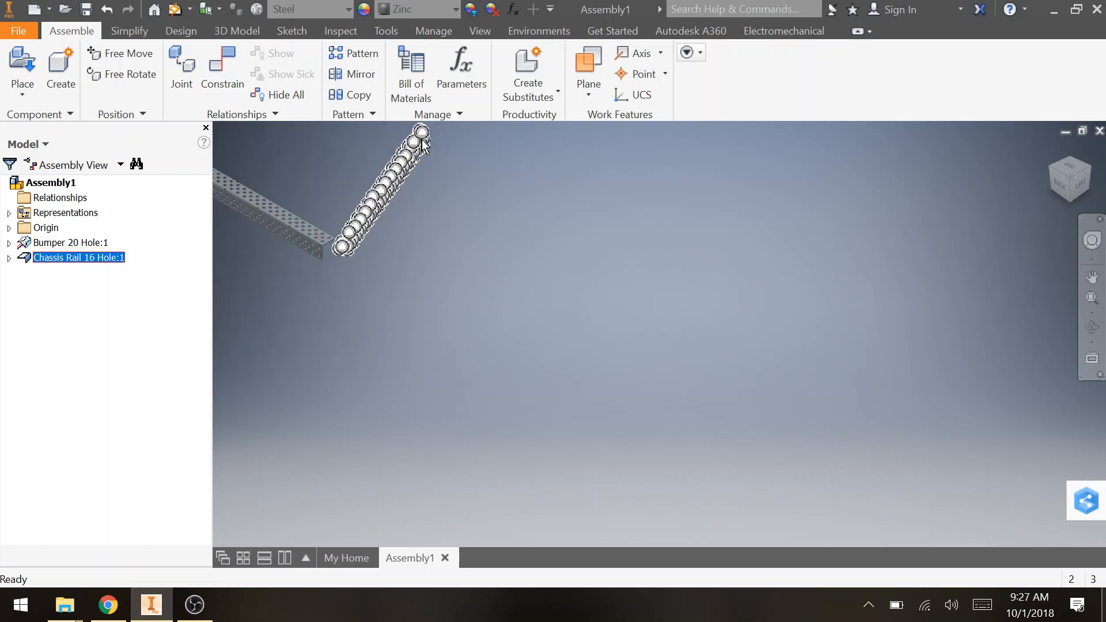
scroll(344, 248, "up", 5)
middle_click_drag(343, 247, 737, 319)
scroll(733, 313, "down", 5)
scroll(730, 334, "up", 3)
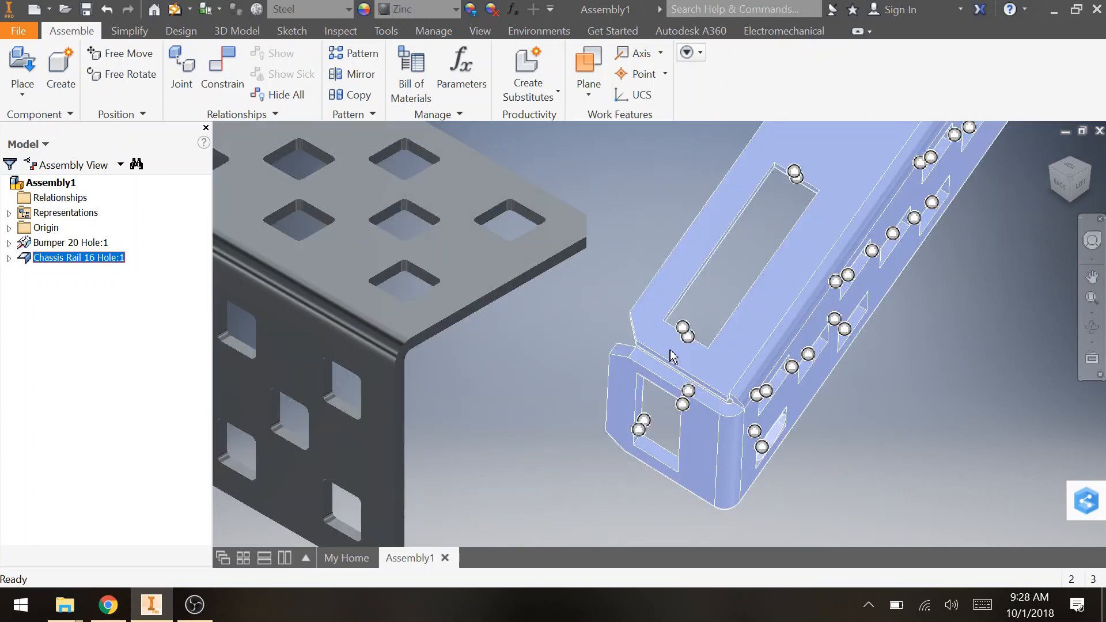
Examine the bumper and chassis rail from other sides, ending with a close view of their neighbouring ends in the home orientation.
middle_click_drag(626, 378, 777, 367, "shift")
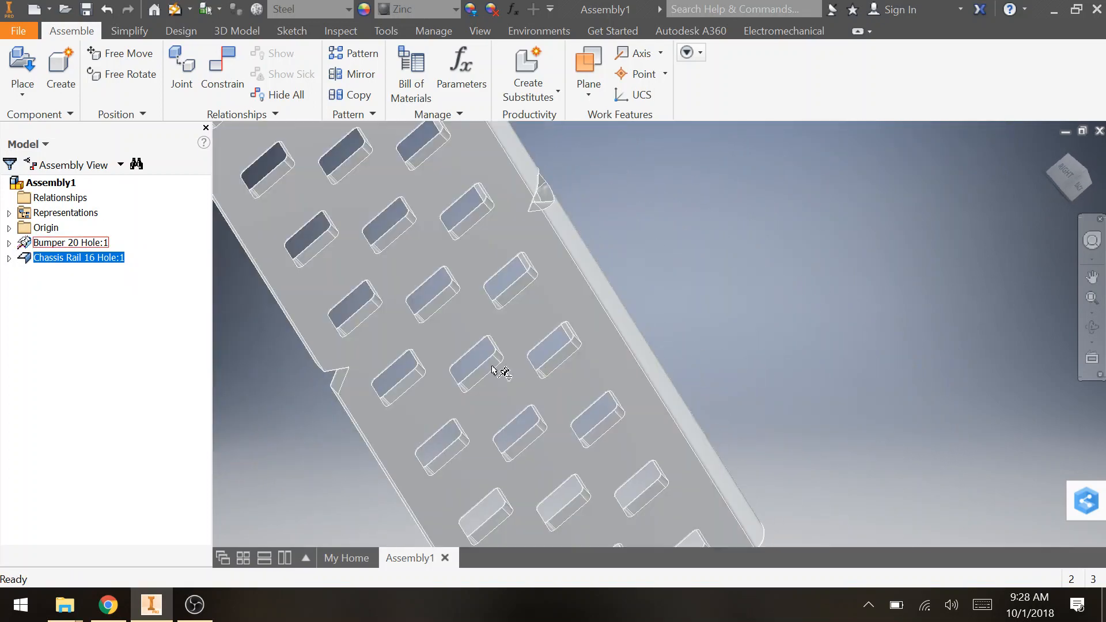
middle_click_drag(500, 372, 824, 387)
middle_click_drag(642, 404, 671, 400, "shift")
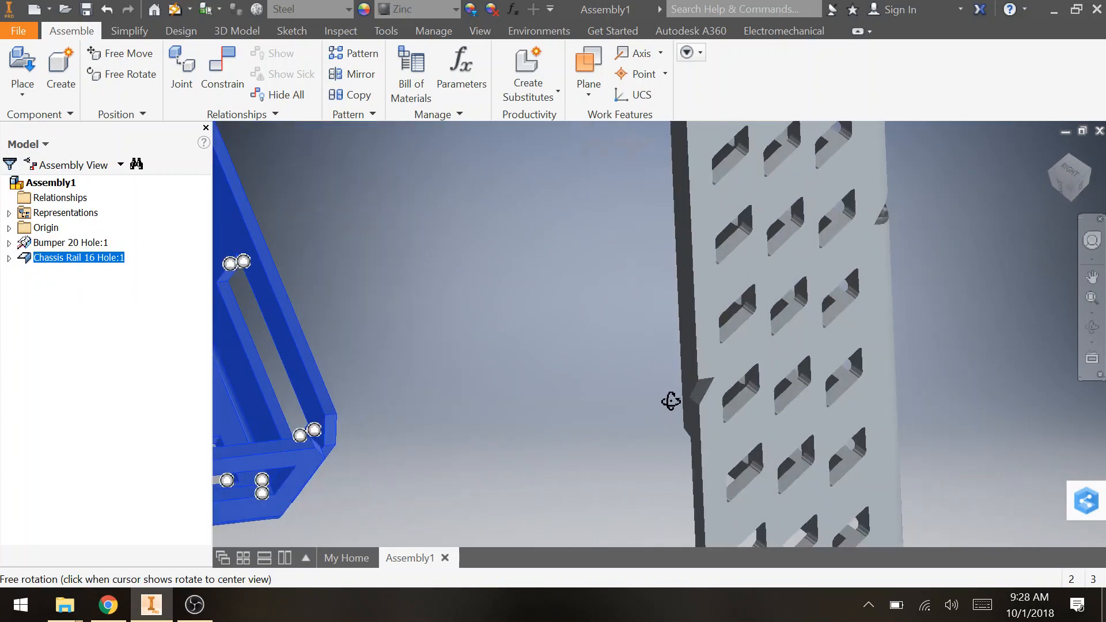
middle_click_drag(481, 402, 876, 385)
middle_click_drag(799, 389, 736, 395, "shift")
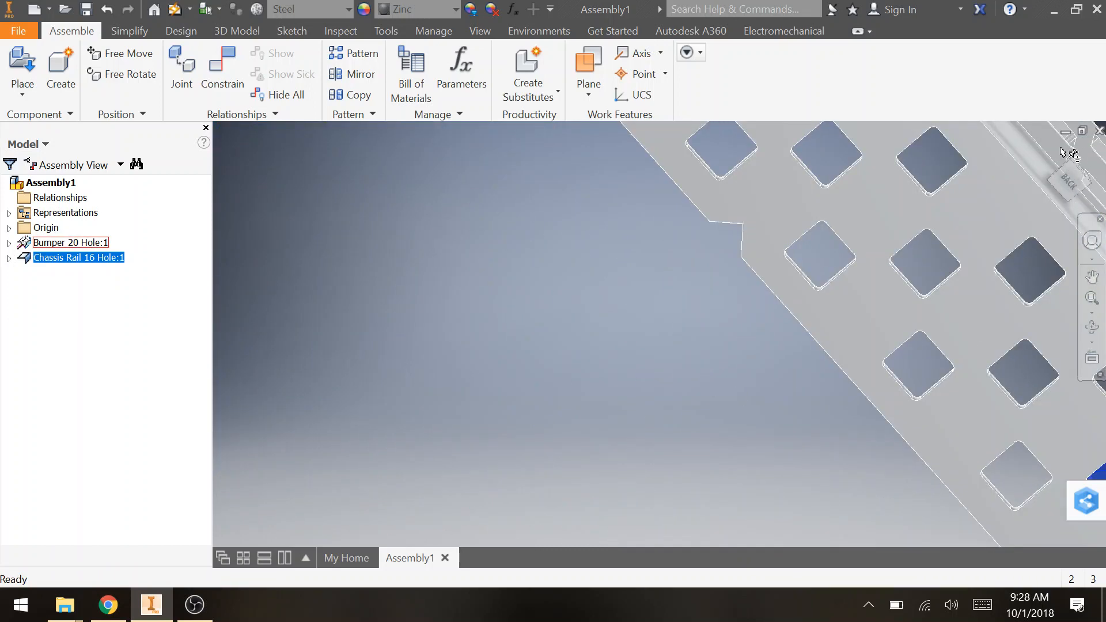
left_click(1073, 165)
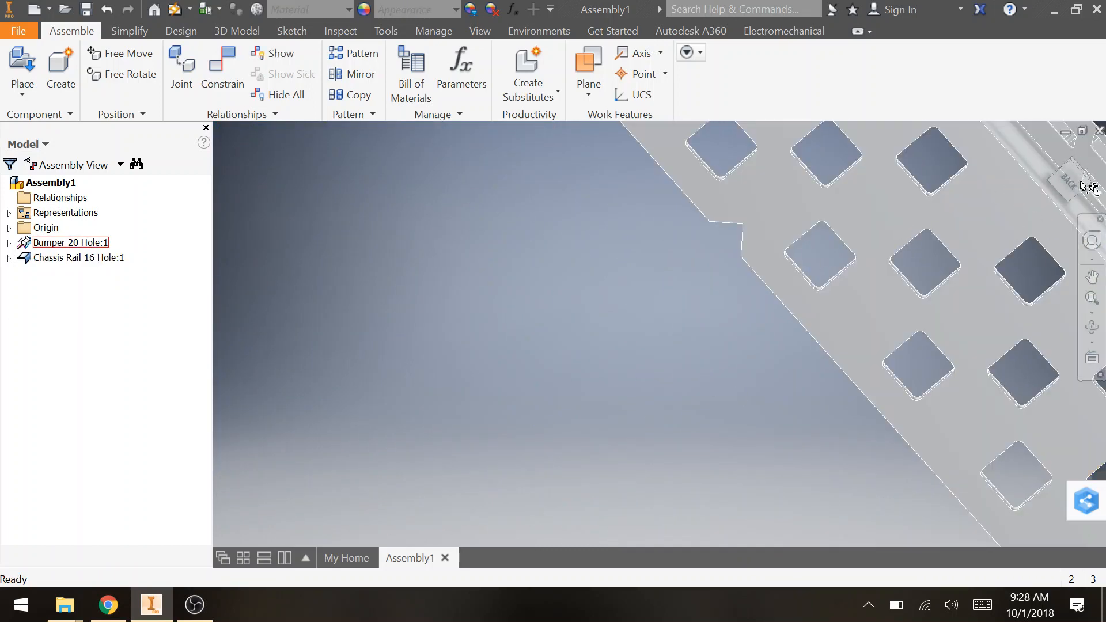
left_click(1080, 183)
left_click(1051, 150)
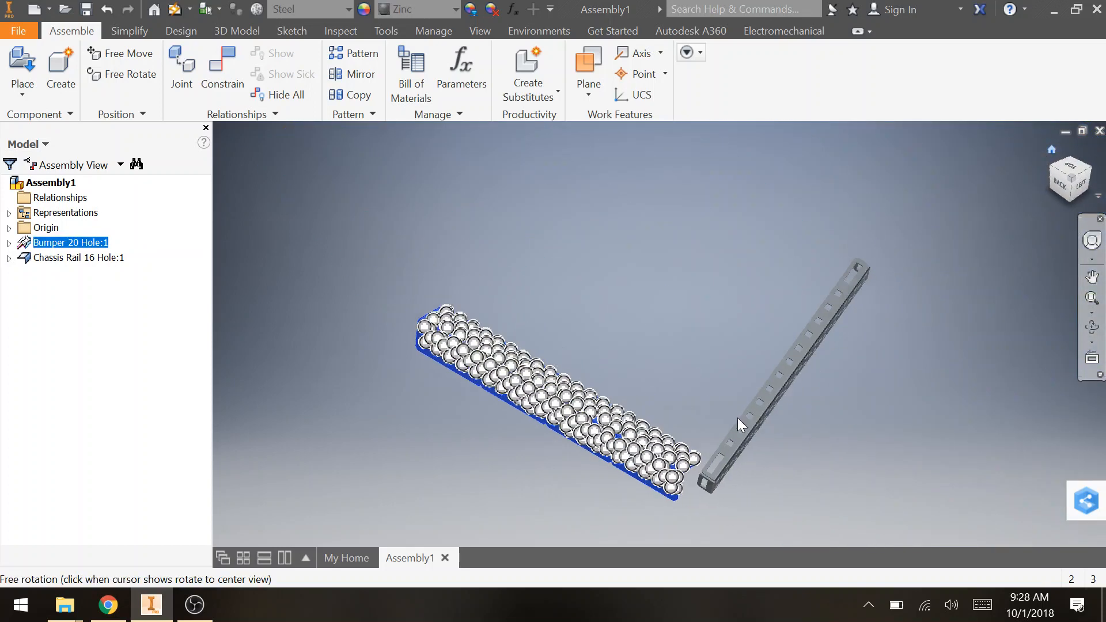
left_click(682, 502)
scroll(683, 490, "down", 4)
middle_click_drag(722, 458, 637, 374)
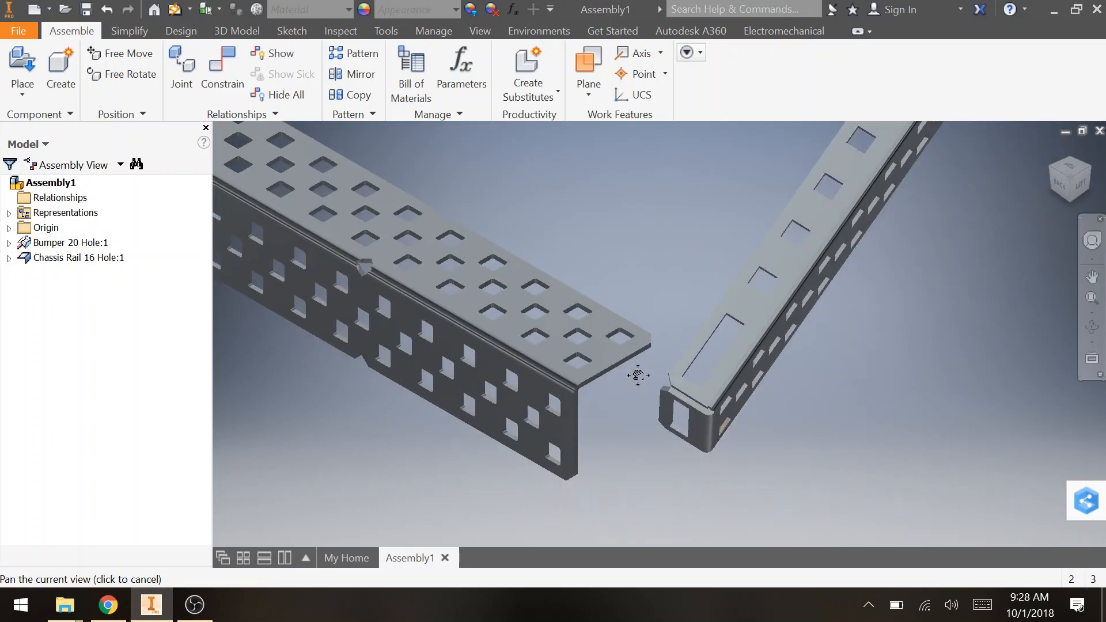
left_click(741, 382)
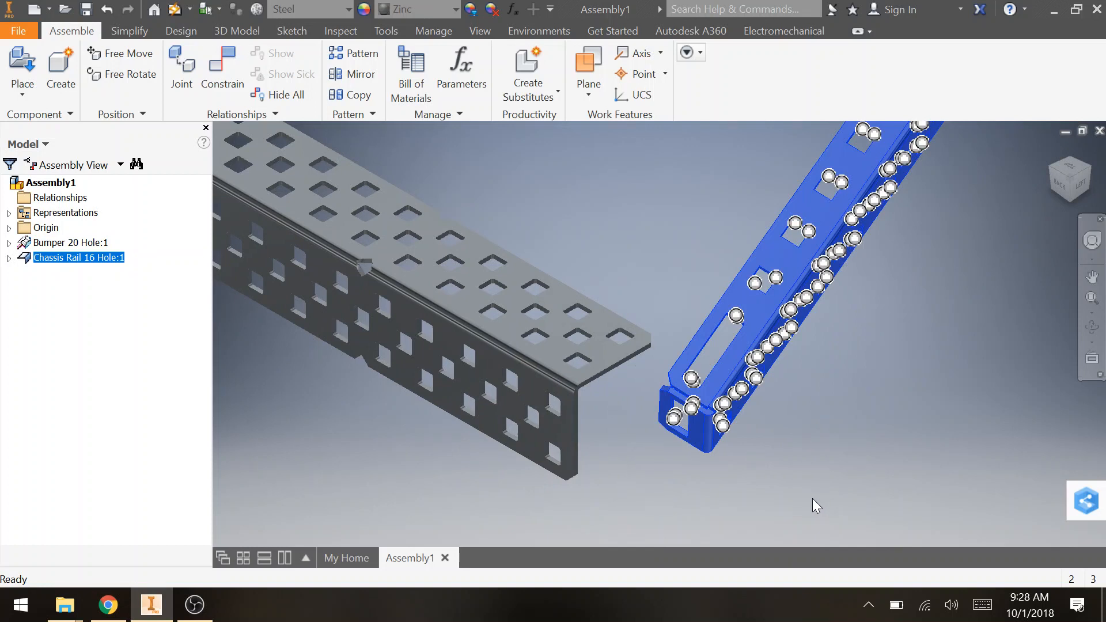
key("c")
left_click(694, 381)
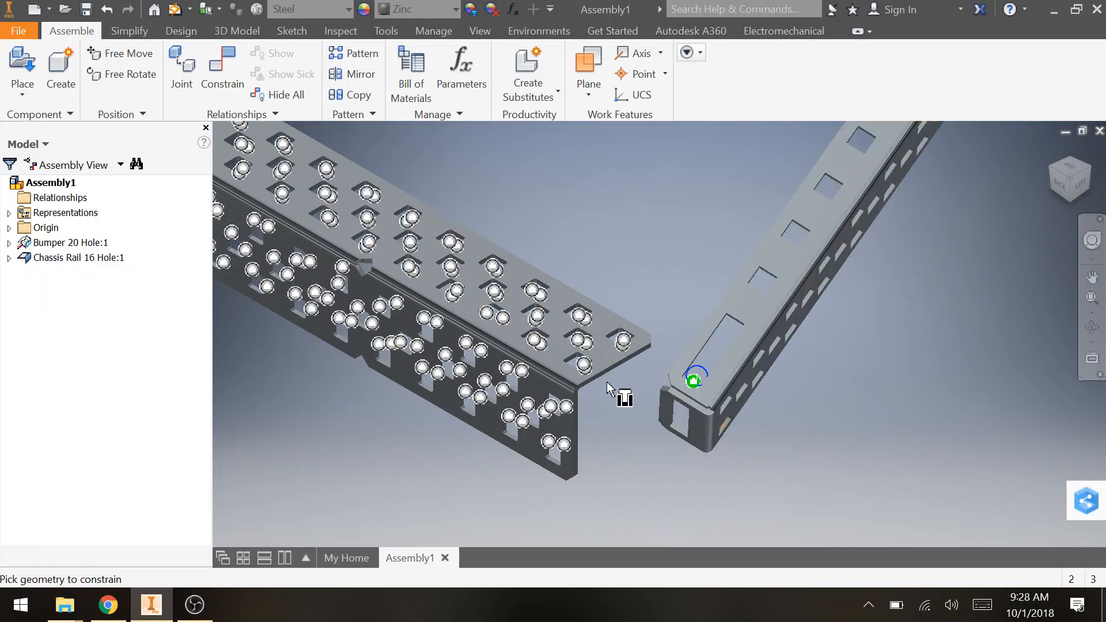
left_click(585, 372)
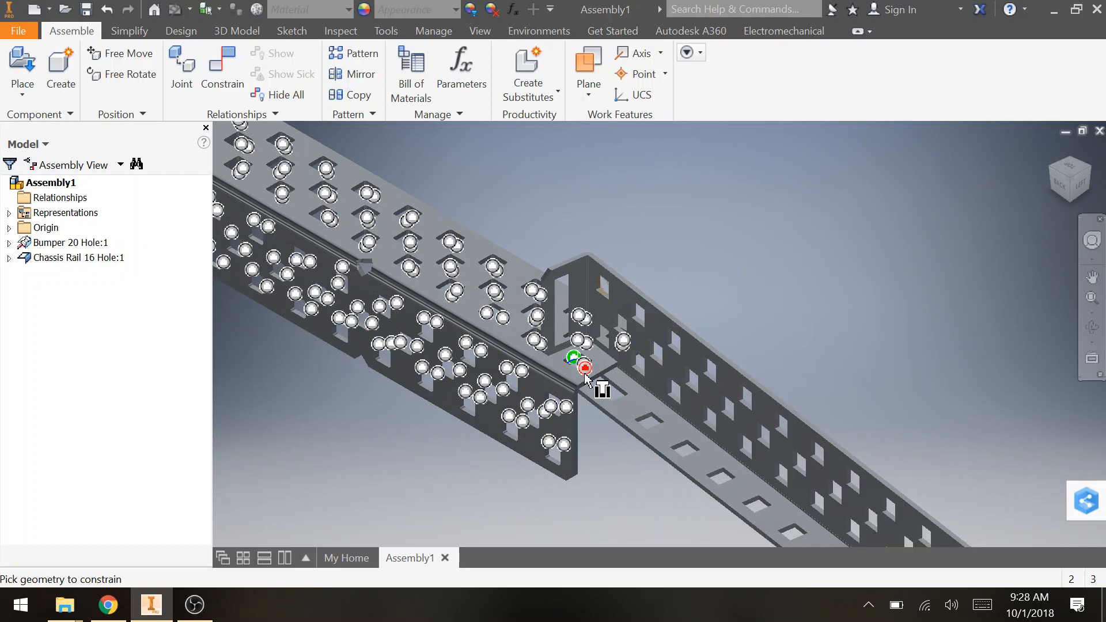
left_click_drag(584, 369, 583, 364, "alt")
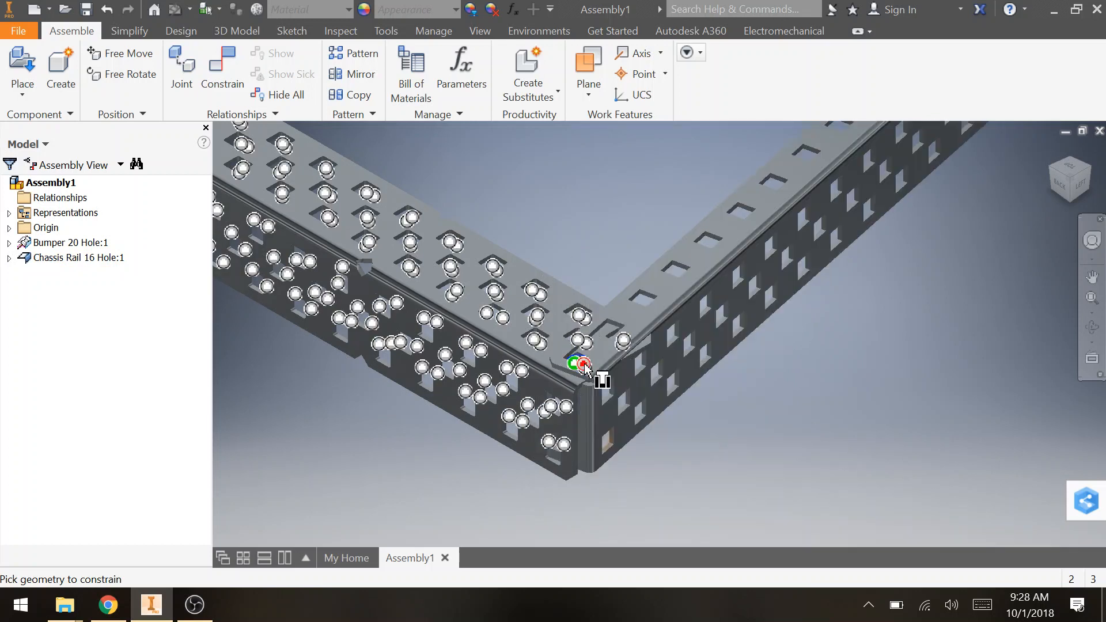
mouse_move(584, 364)
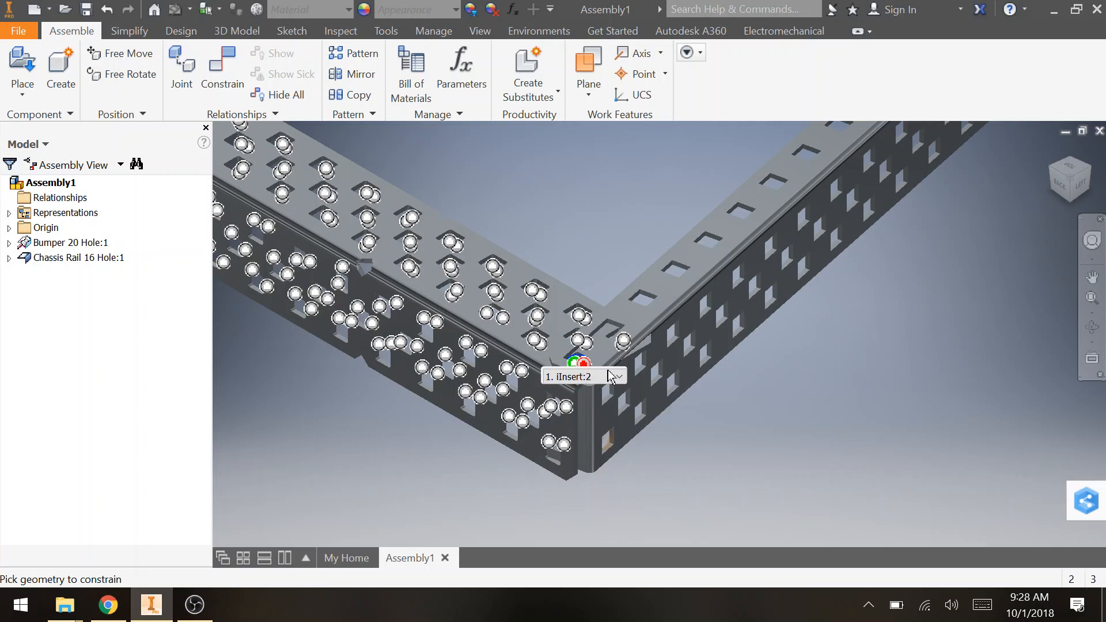
key("Escape")
left_click(714, 406)
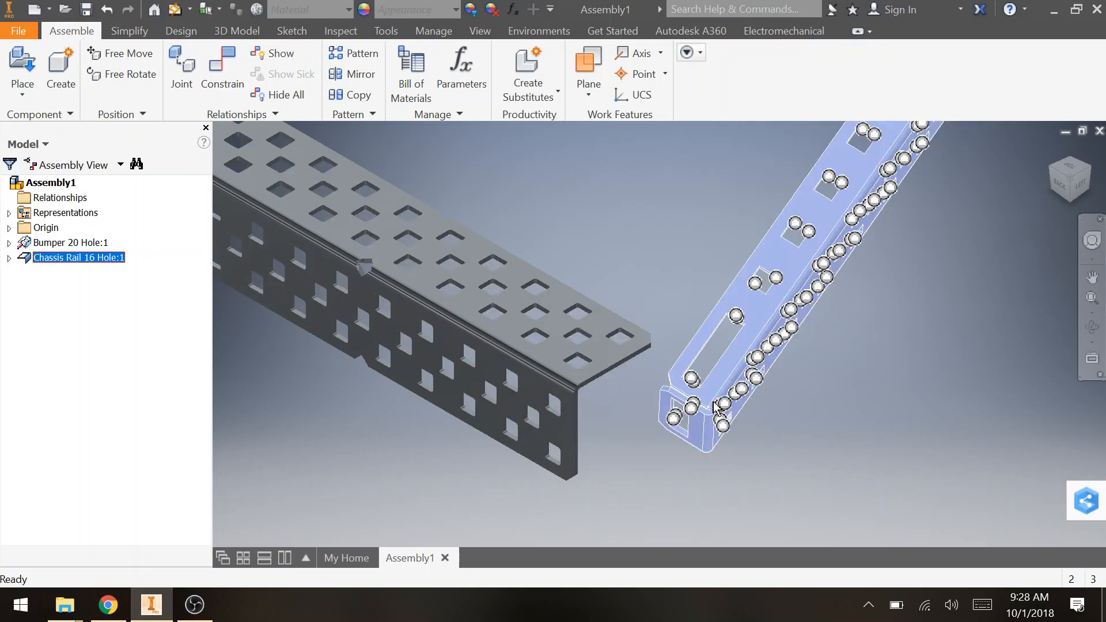
scroll(696, 381, "down", 5)
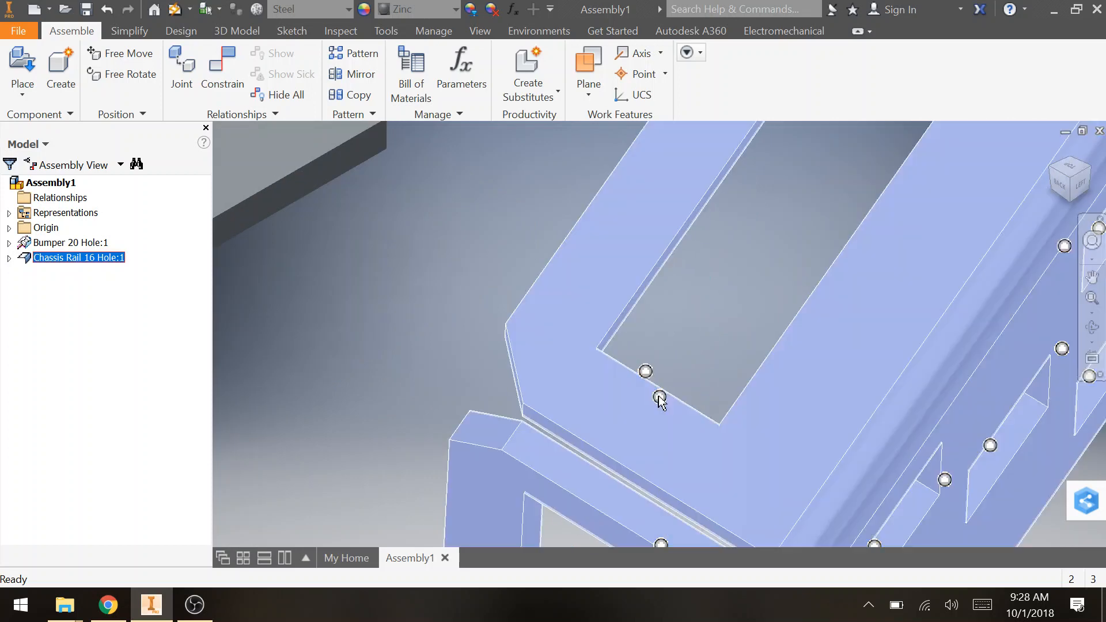
scroll(658, 396, "up", 5)
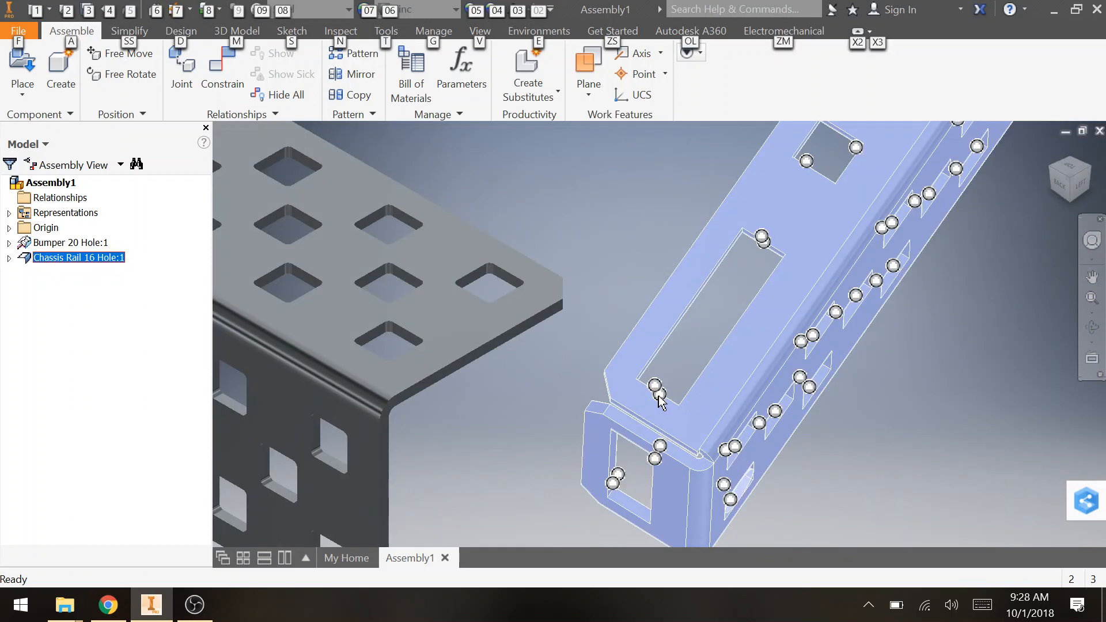
key("c")
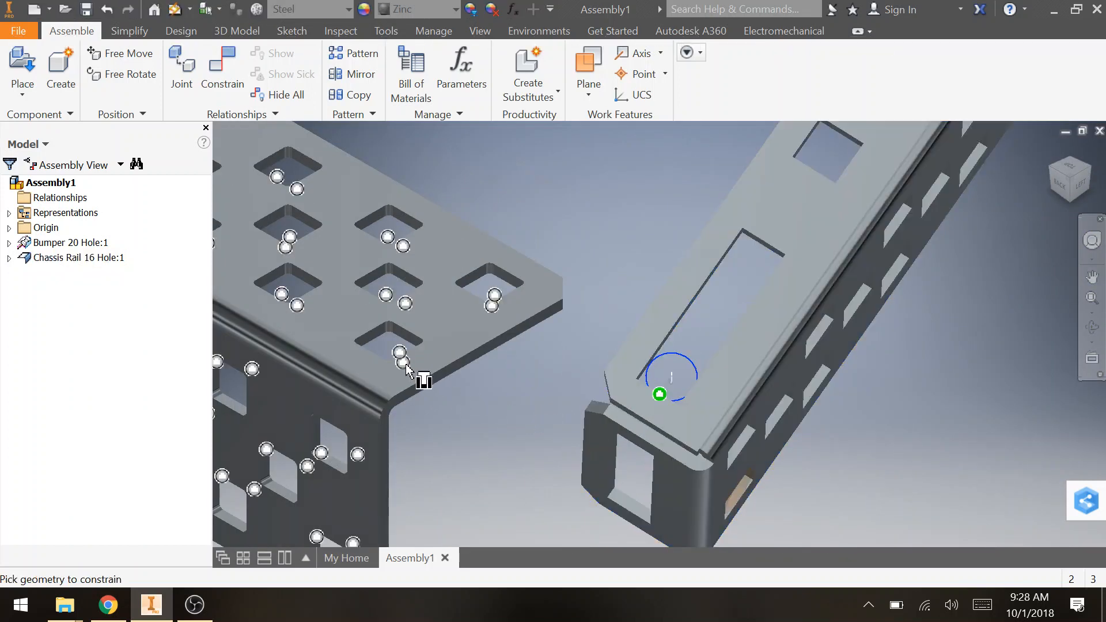
left_click(404, 364)
left_click_drag(403, 351, 552, 421, "alt")
left_click(400, 352)
left_click(623, 412)
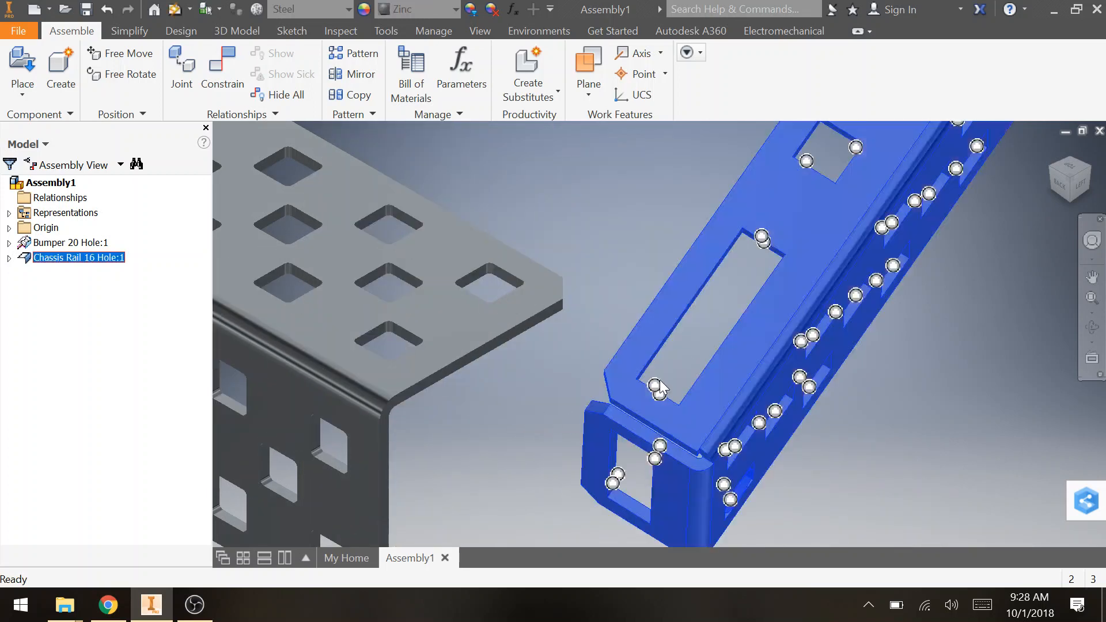
Snap the chassis rail's slot end onto the bumper's end hole nearest the bend, and swing the rail about that hole.
left_click_drag(659, 383, 639, 357, "alt")
left_click_drag(419, 368, 405, 365, "alt")
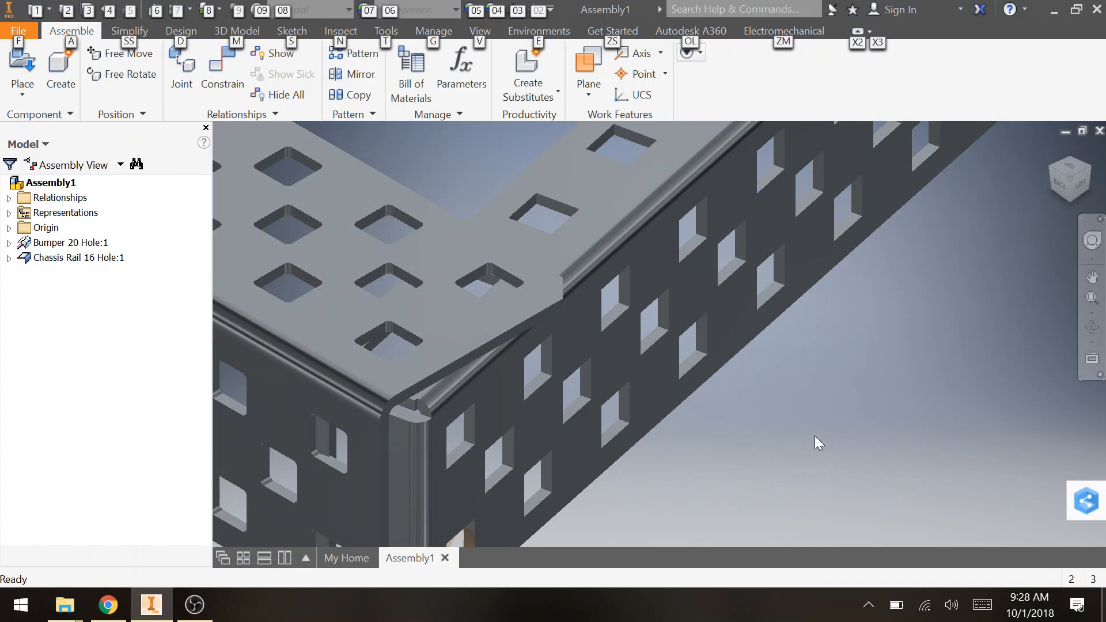
left_click_drag(780, 271, 749, 489, "alt")
left_click_drag(755, 370, 794, 376)
left_click(735, 239)
left_click(642, 336, "alt")
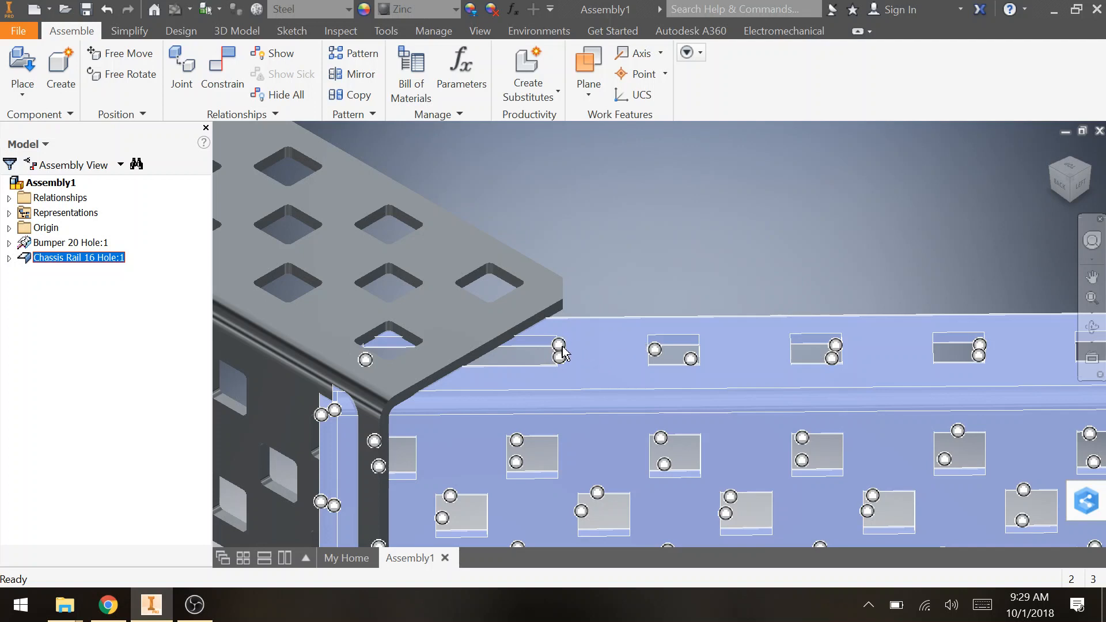
key("alt")
key("m")
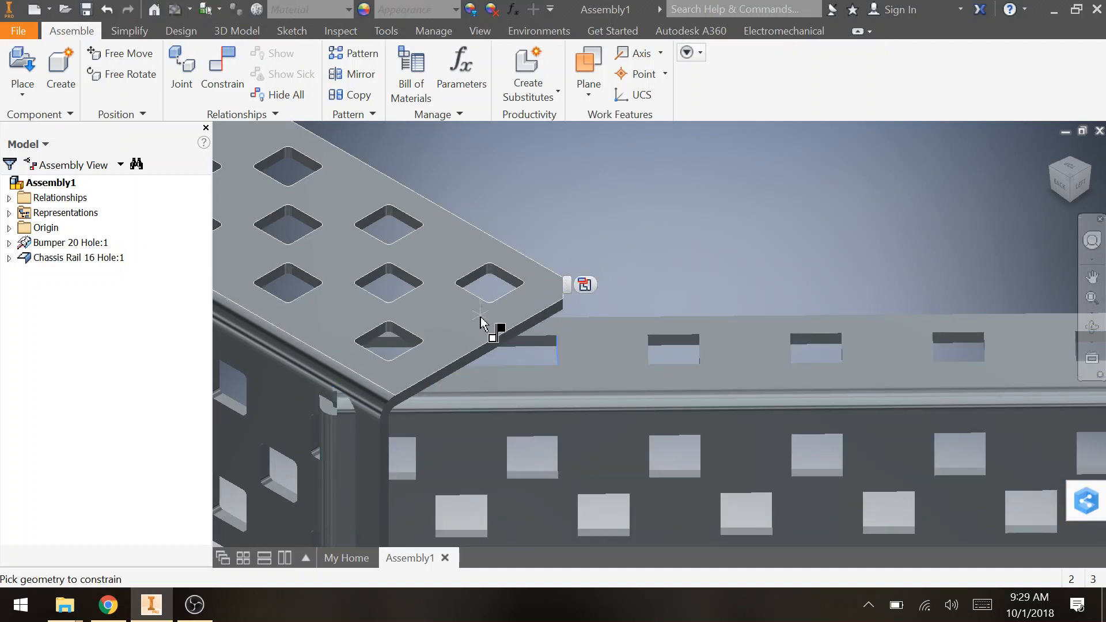
key("Escape")
key("alt")
key("Escape")
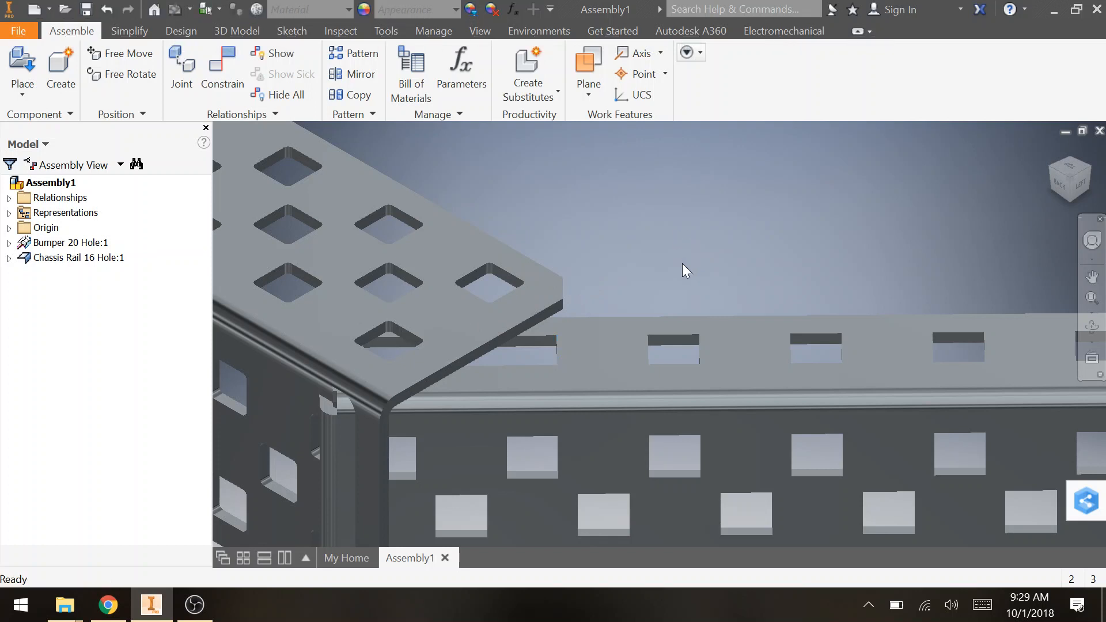
Mate the other end of the chassis rail's slot to the bumper's outer corner hole, so the rail runs square to the bumper.
left_click(594, 363)
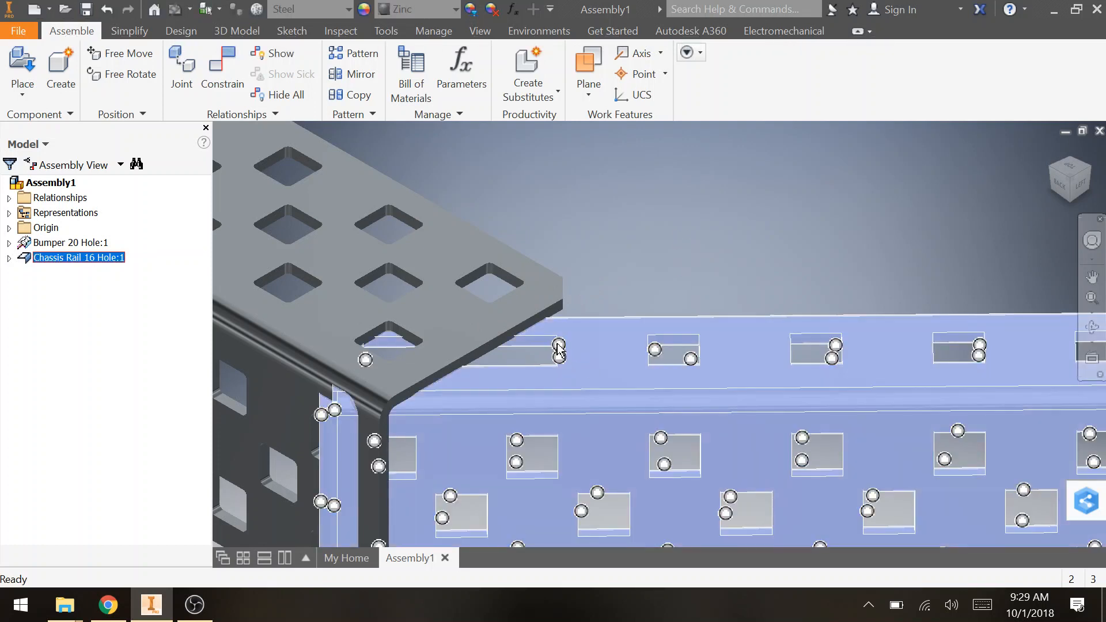
key("c")
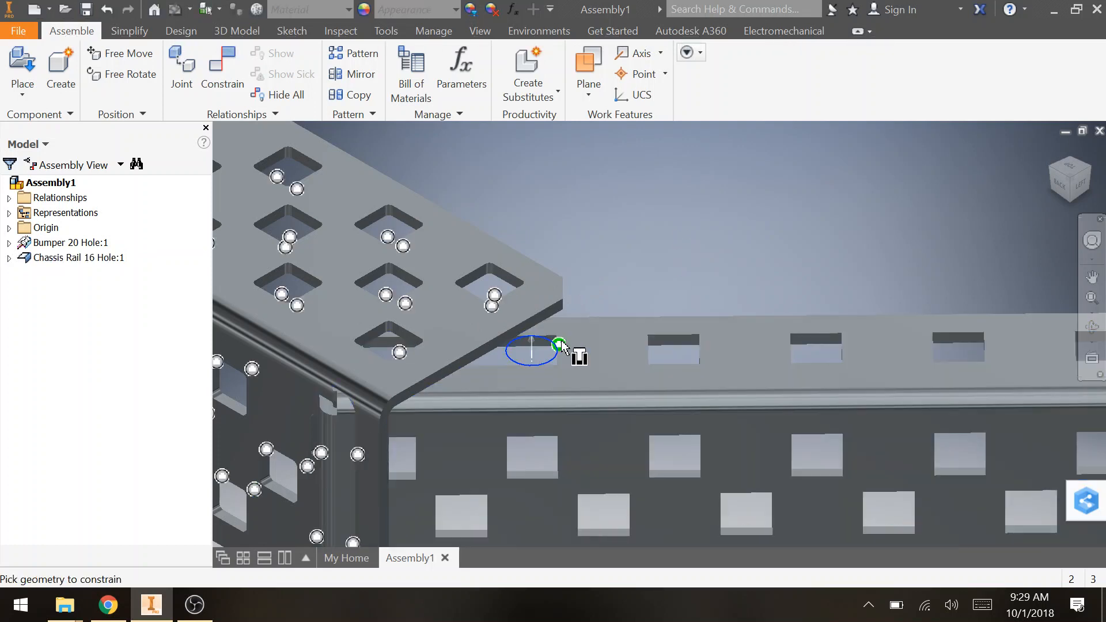
left_click(497, 326)
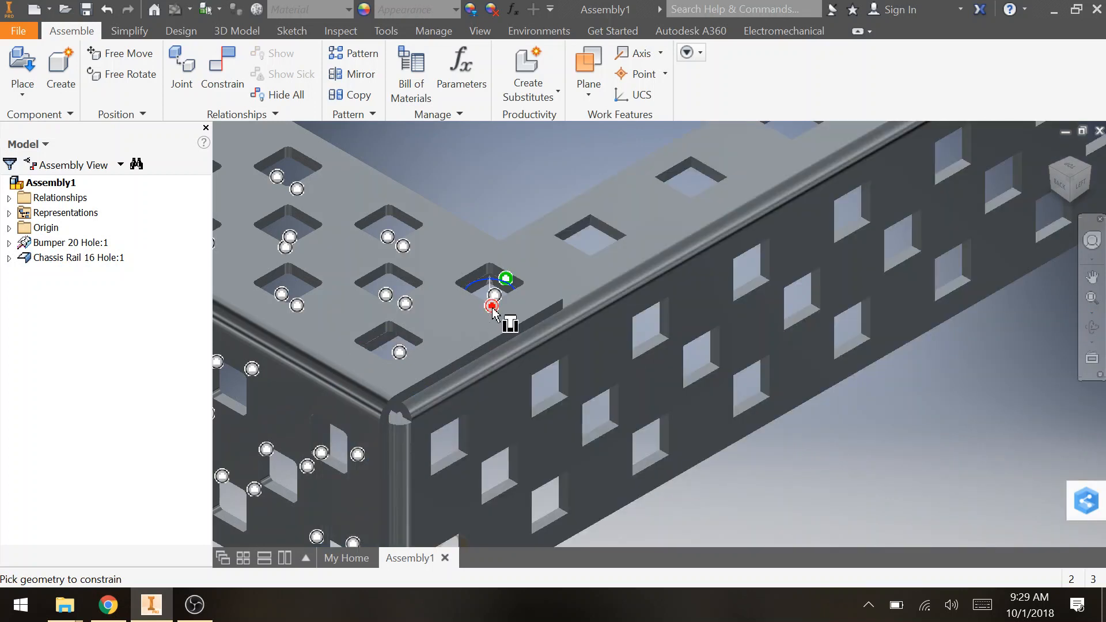
left_click(495, 296)
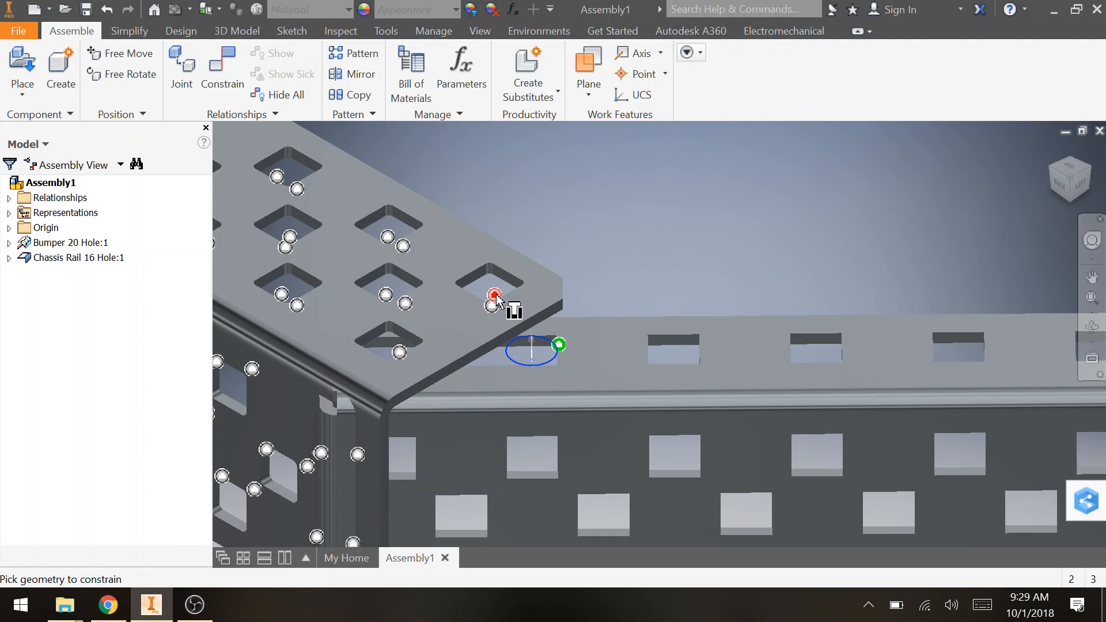
mouse_move(493, 310)
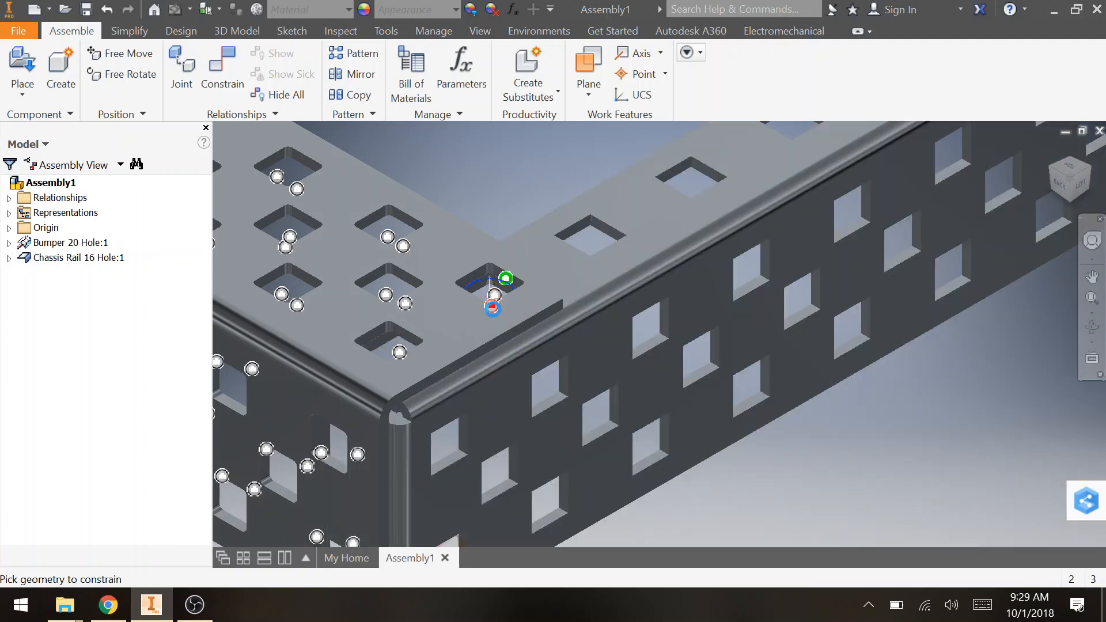
left_click(492, 309)
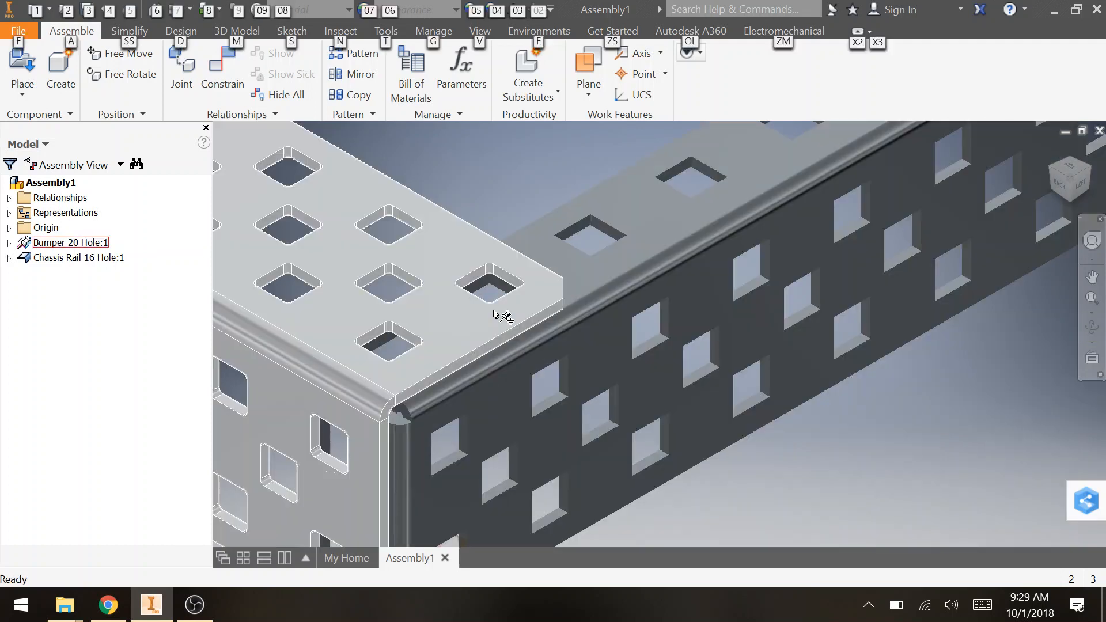
Test the joint between chassis rail and bumper by trying to move each part.
scroll(807, 370, "down", 7)
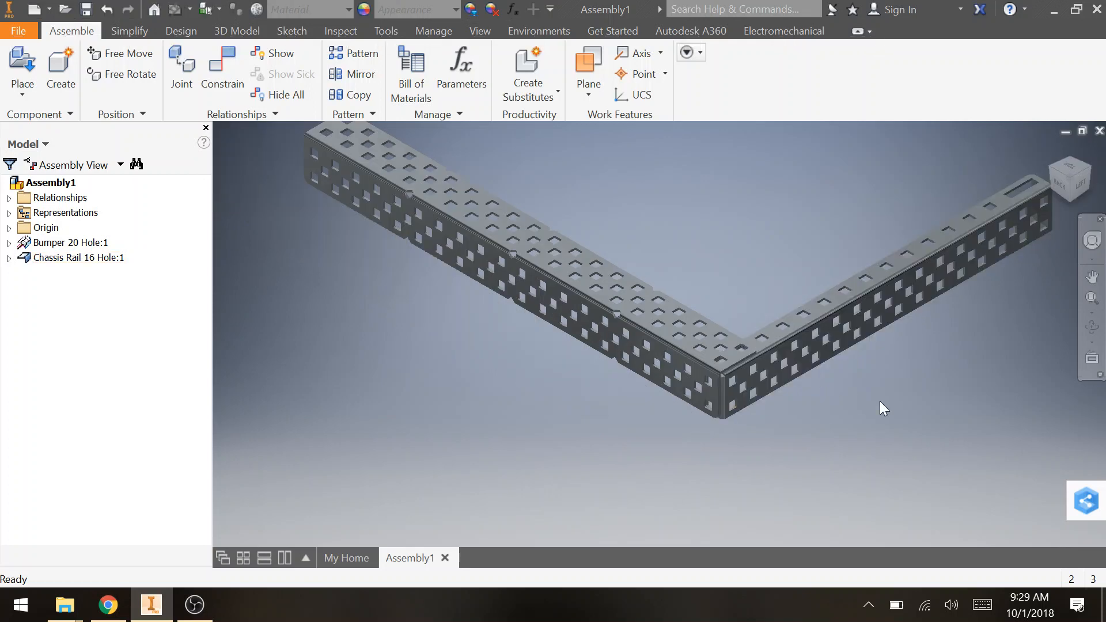
middle_click_drag(879, 401, 794, 425)
scroll(792, 417, "up", 5)
left_click_drag(731, 335, 769, 391)
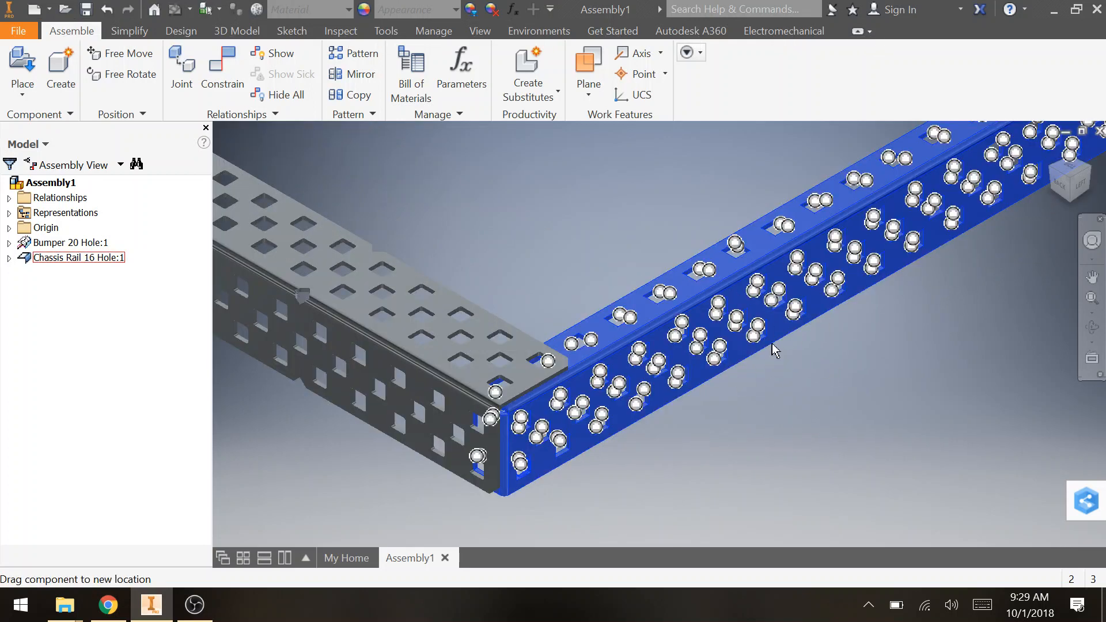
left_click_drag(771, 343, 727, 320)
left_click_drag(582, 283, 679, 298)
left_click_drag(479, 335, 807, 414)
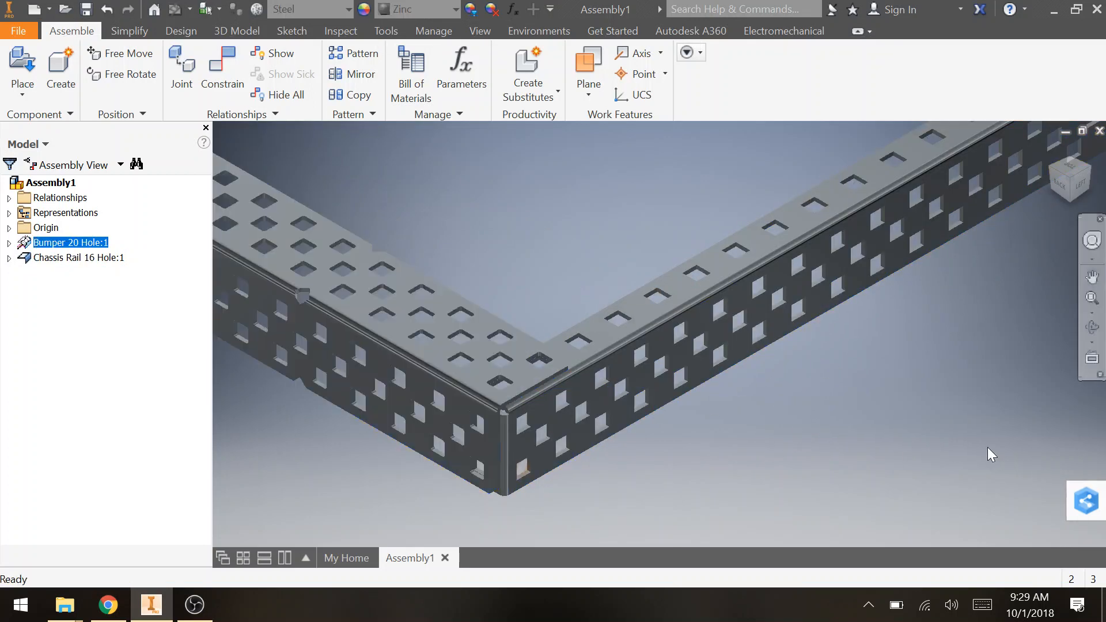
left_click(987, 447)
Place three more Chassis Rail 16 Hole parts around the bumper and end the placement.
scroll(923, 439, "down", 6)
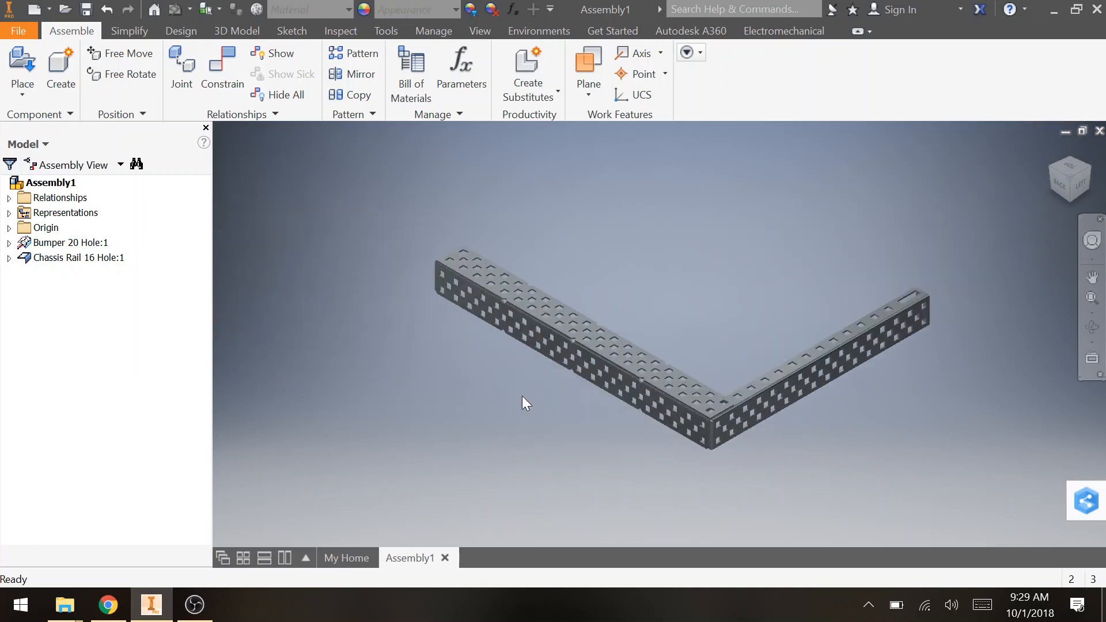
left_click(11, 58)
left_click(782, 503)
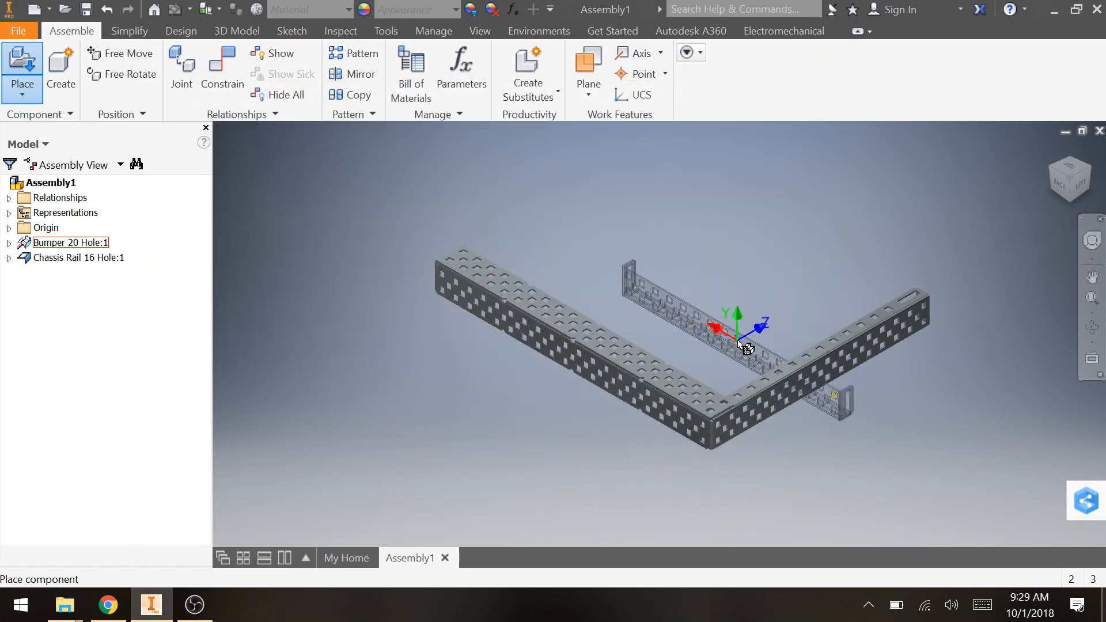
left_click(737, 341)
left_click(304, 237)
left_click(337, 202)
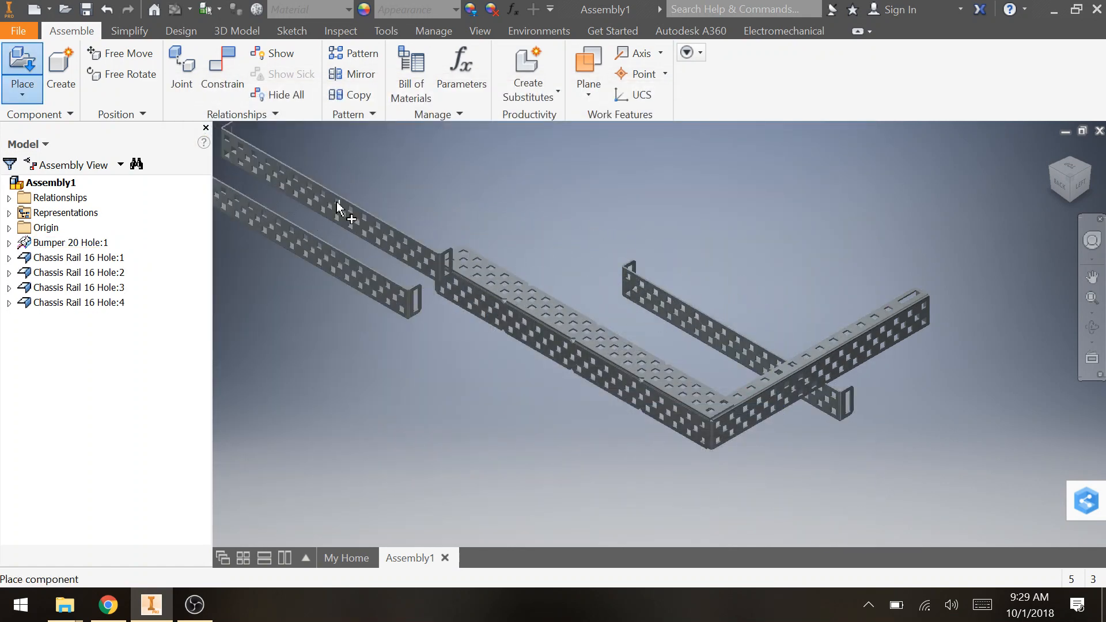
key("Escape")
Free-rotate the second chassis rail until it lies roughly crosswise to the bumper, and move it clear of the attached rail.
scroll(726, 354, "down", 5)
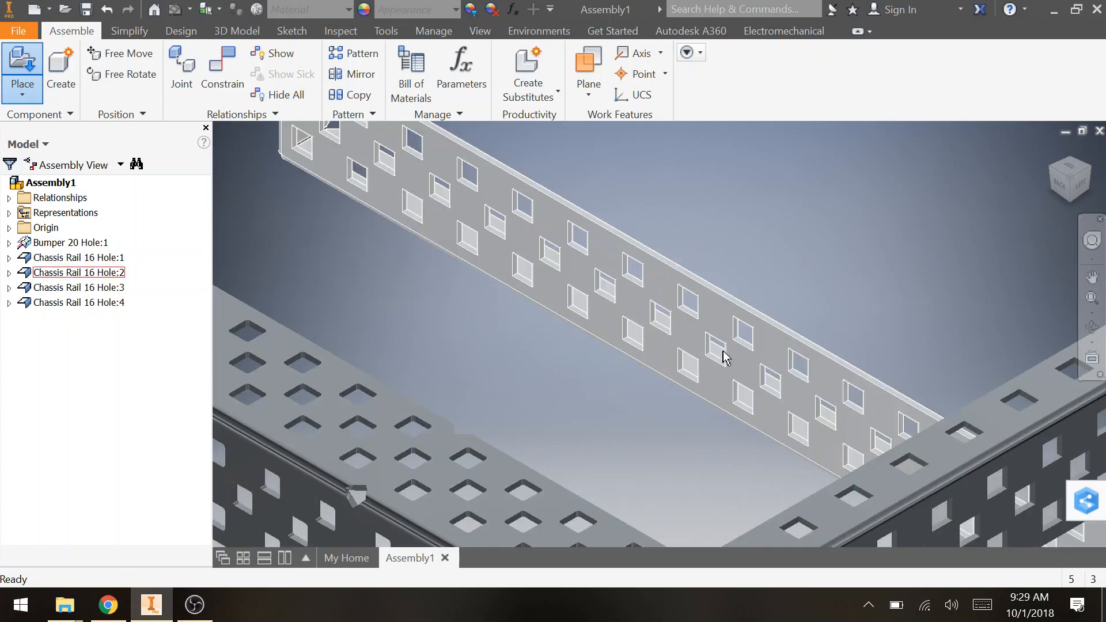
scroll(724, 358, "up", 5)
left_click(716, 350)
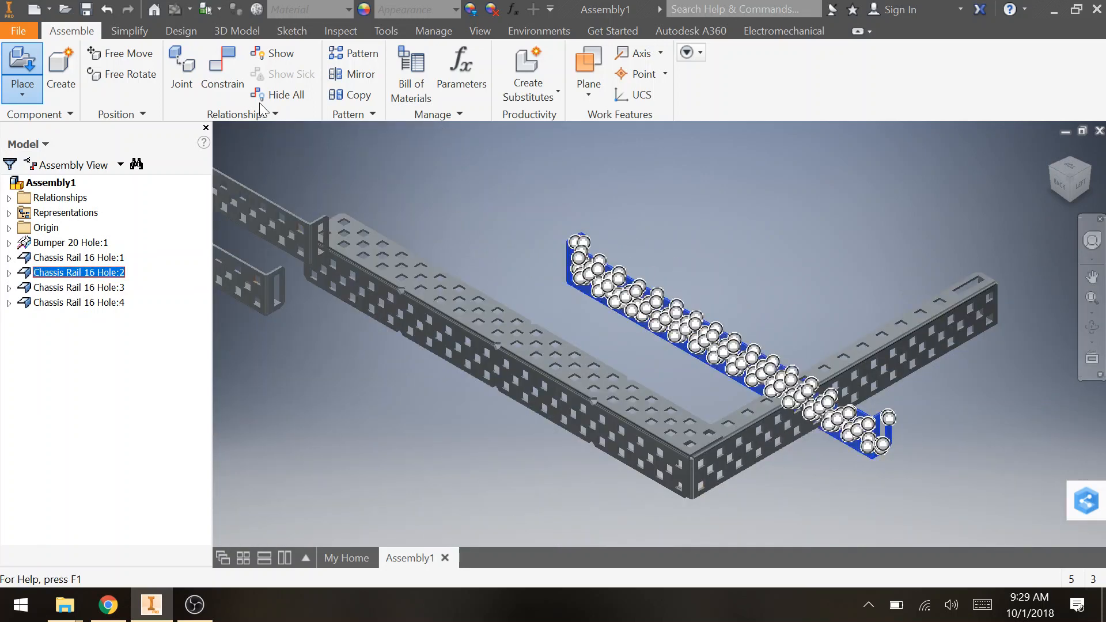
left_click(144, 75)
left_click_drag(644, 329, 670, 236)
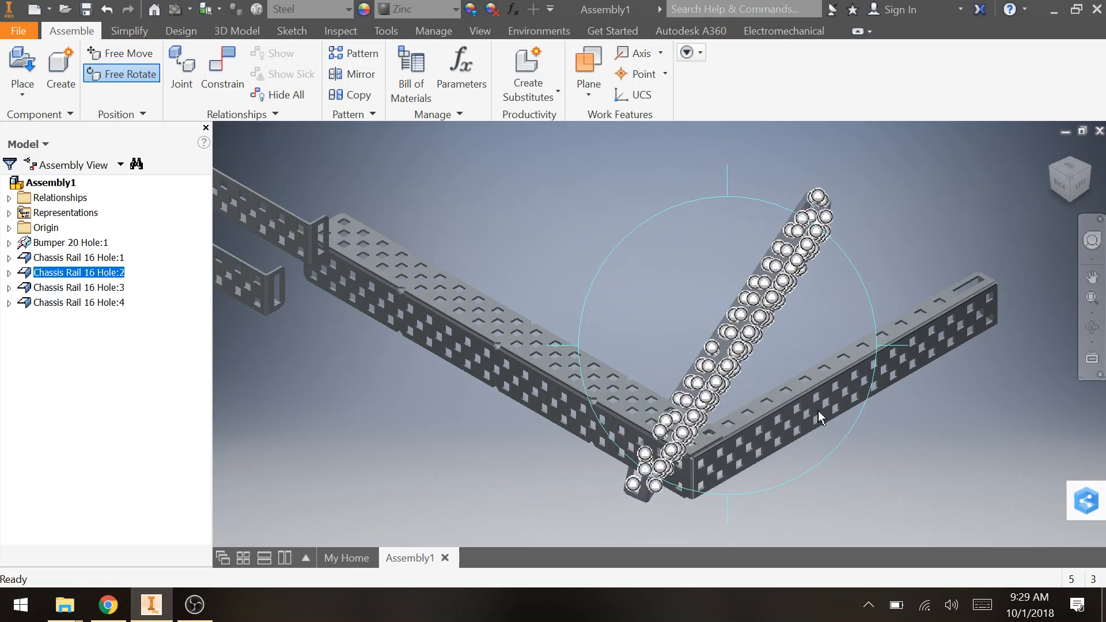
key("Escape")
left_click_drag(720, 368, 795, 282)
left_click(802, 433)
Mate the inner end of the second chassis rail's slot to a bumper hole and swing the rail roughly parallel to the first rail.
scroll(706, 423, "down", 6)
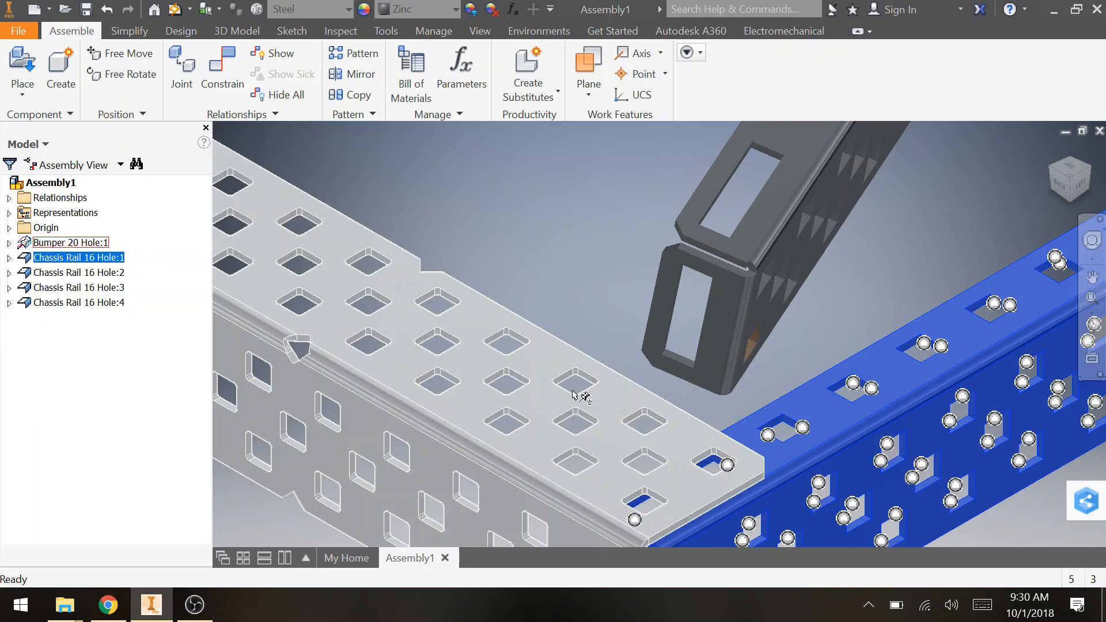
left_click(746, 276)
scroll(833, 281, "up", 3)
scroll(761, 267, "down", 2)
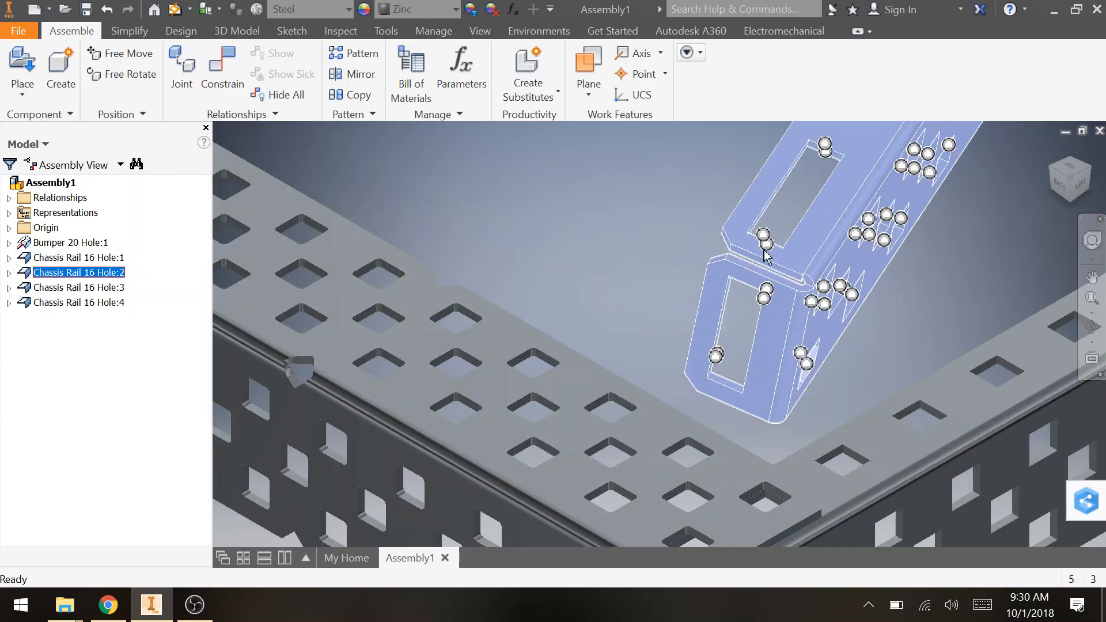
left_click(881, 296)
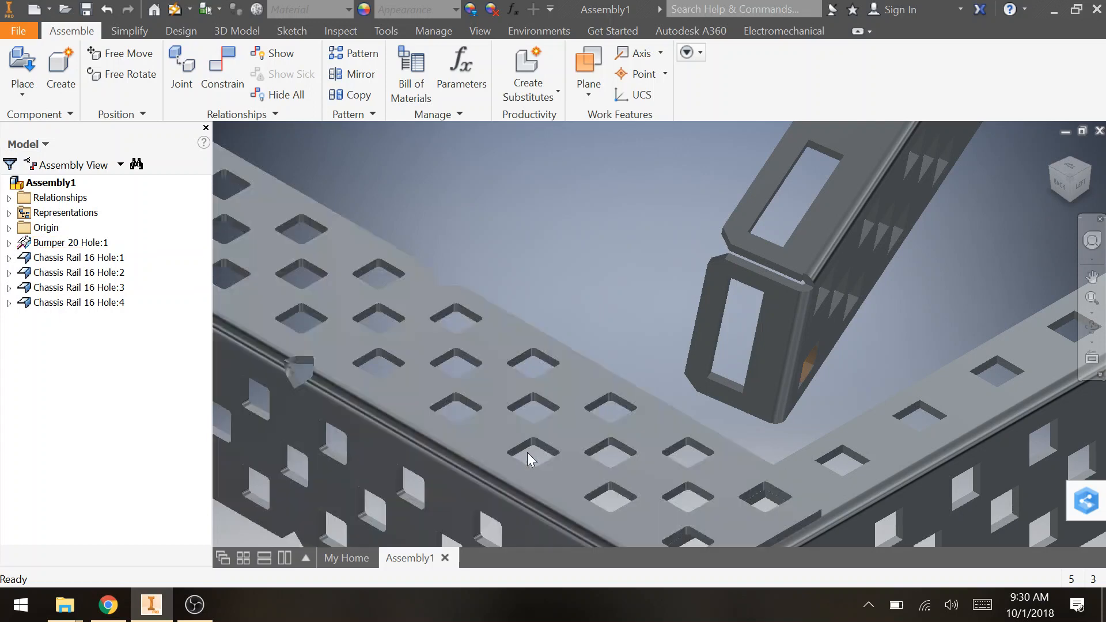
left_click(766, 241)
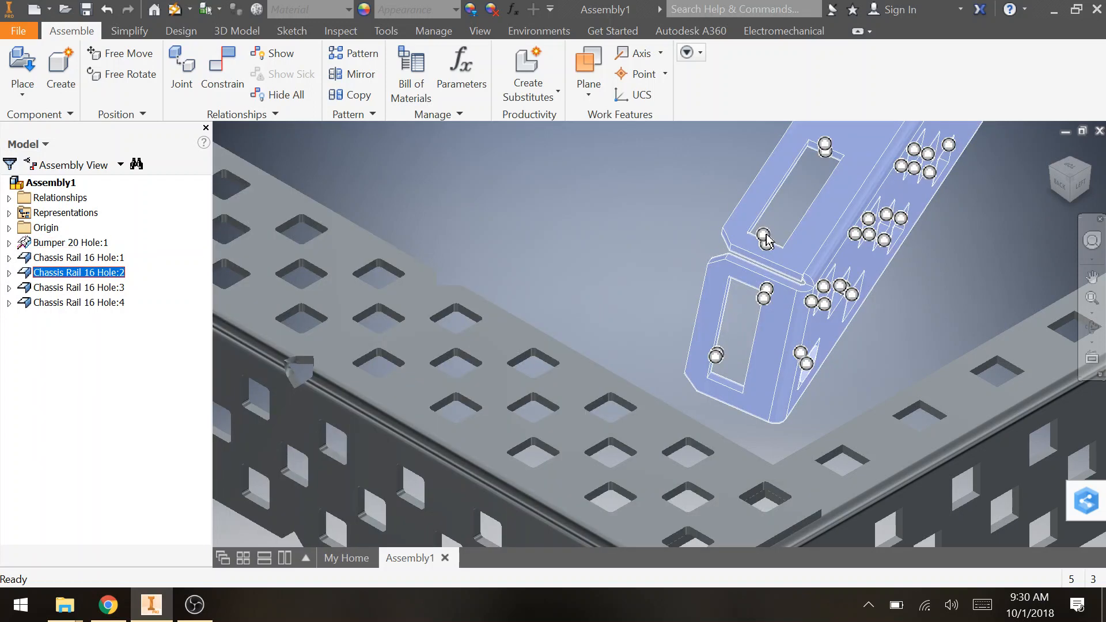
key("c")
left_click(765, 241)
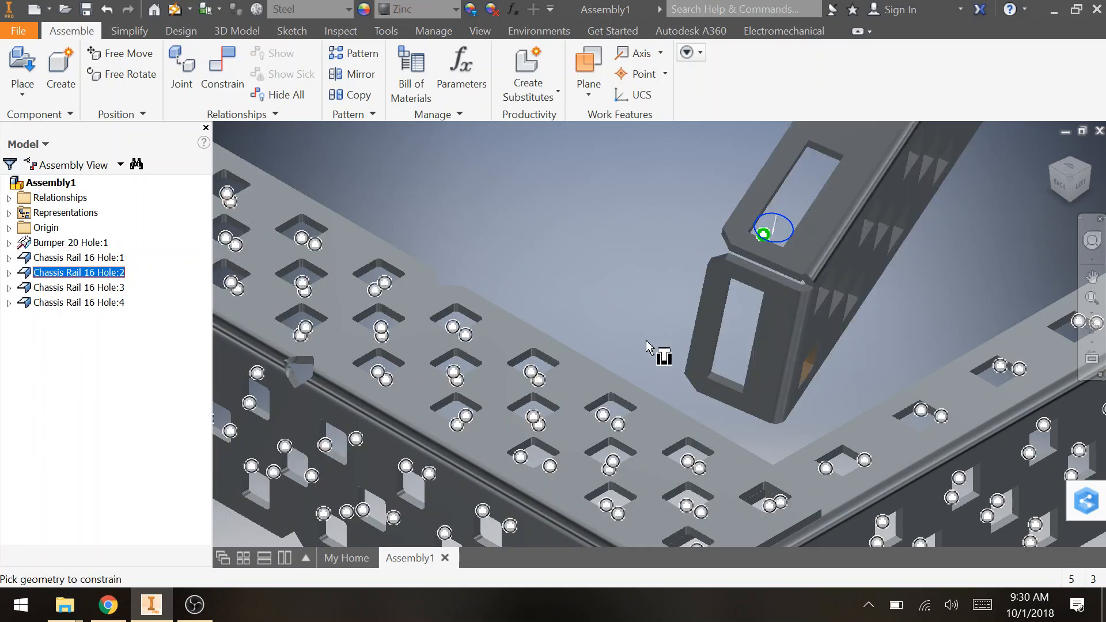
left_click(549, 465)
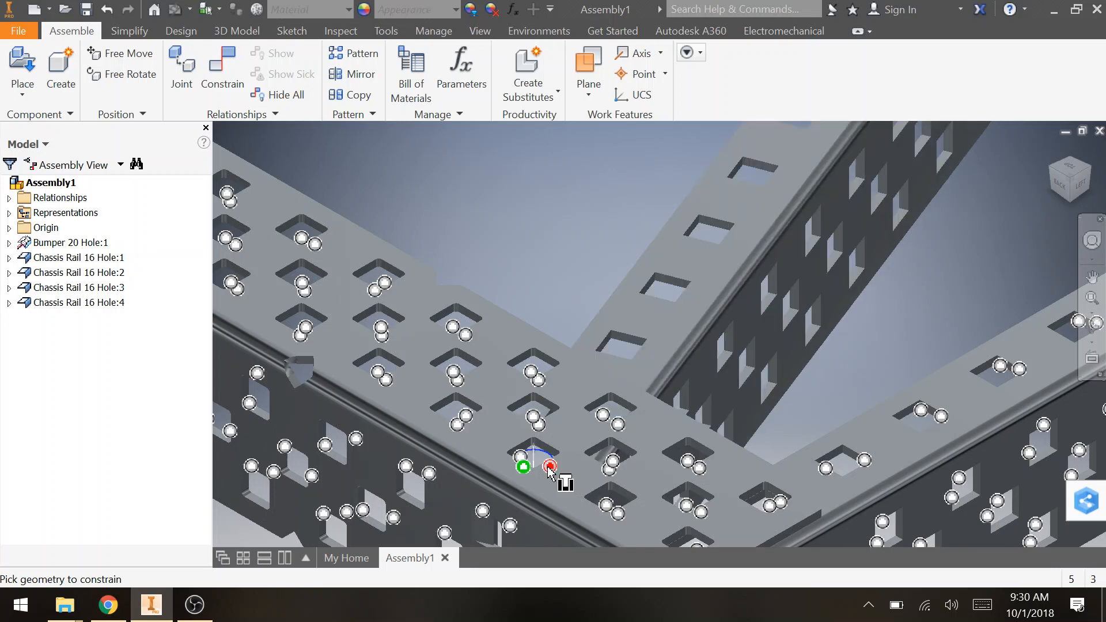
mouse_move(548, 467)
left_mouse_down("alt")
mouse_move(519, 456)
mouse_move(558, 469)
left_mouse_up("alt")
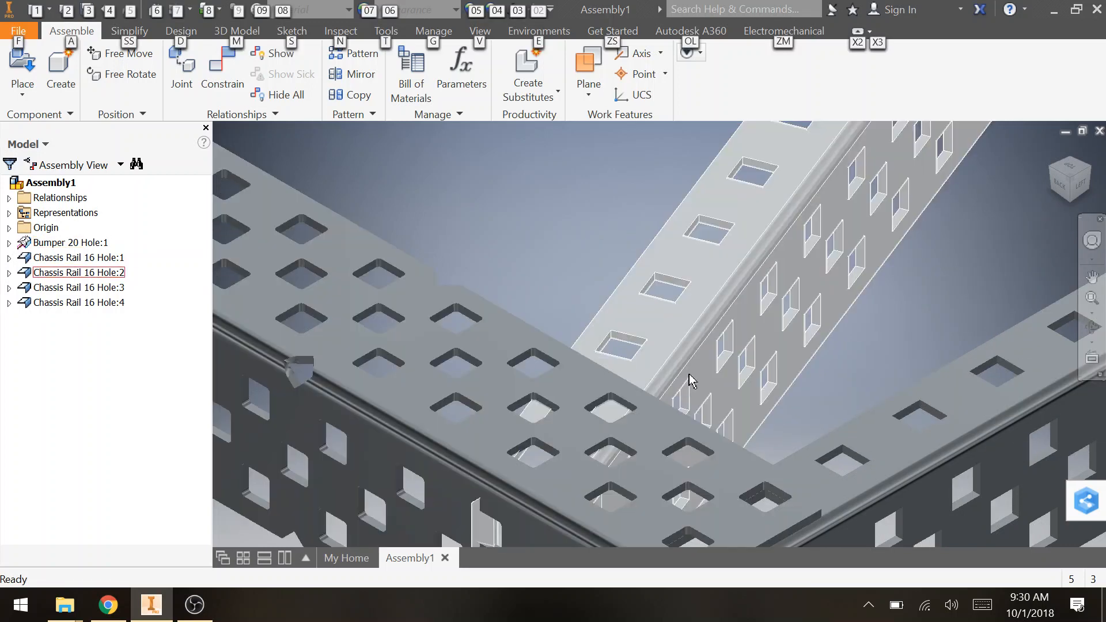
left_click_drag(741, 328, 639, 428, "alt")
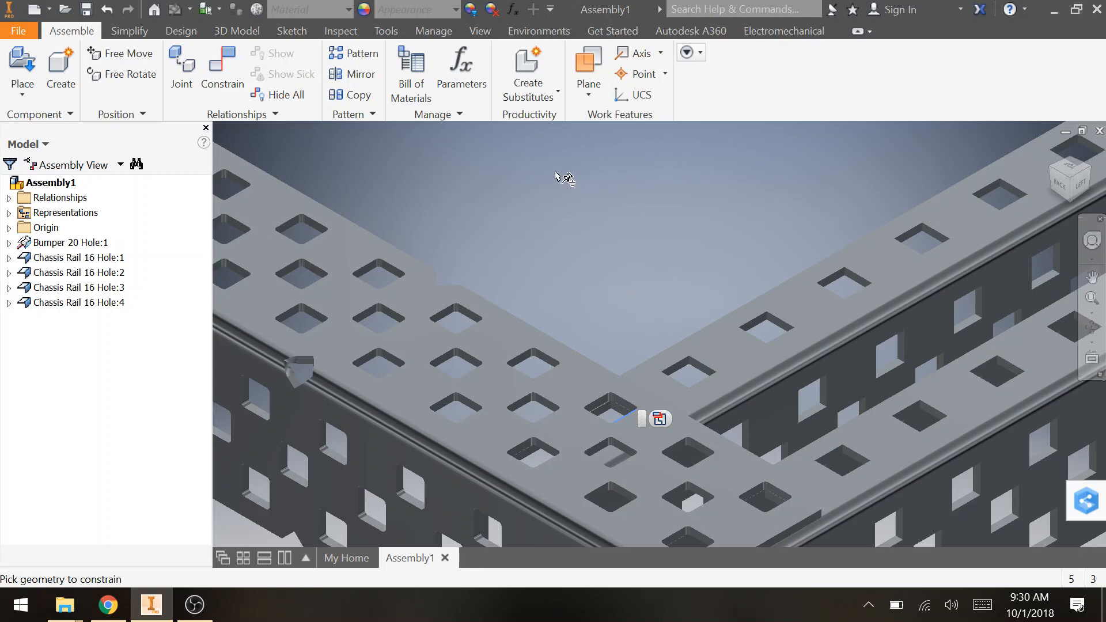
key("Escape")
left_click(738, 352)
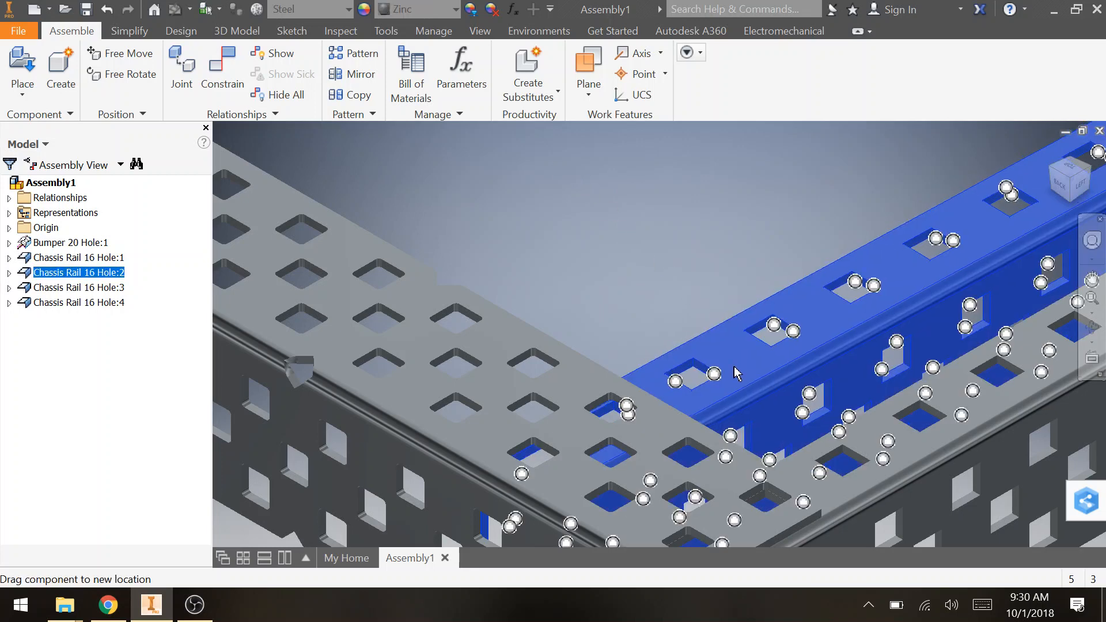
key("c")
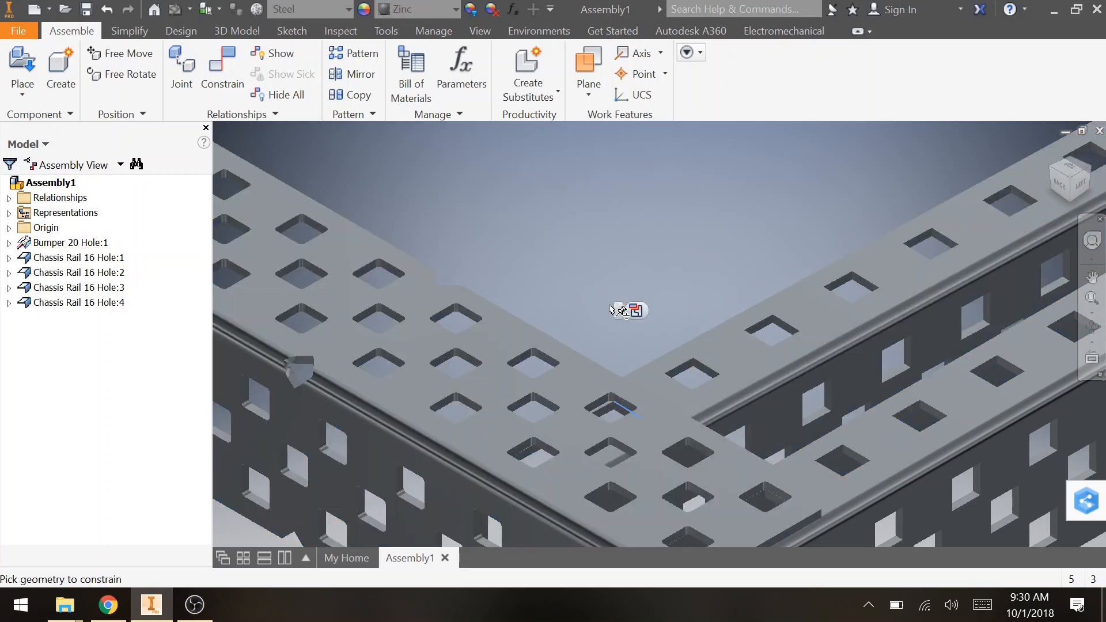
key("Escape")
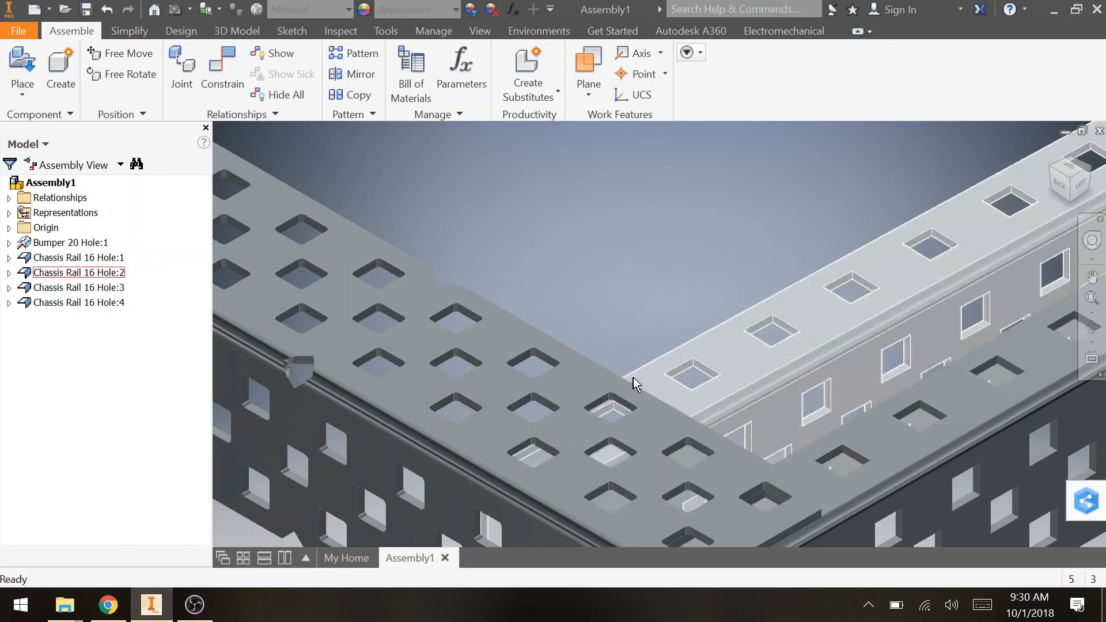
left_click(636, 402)
key("c")
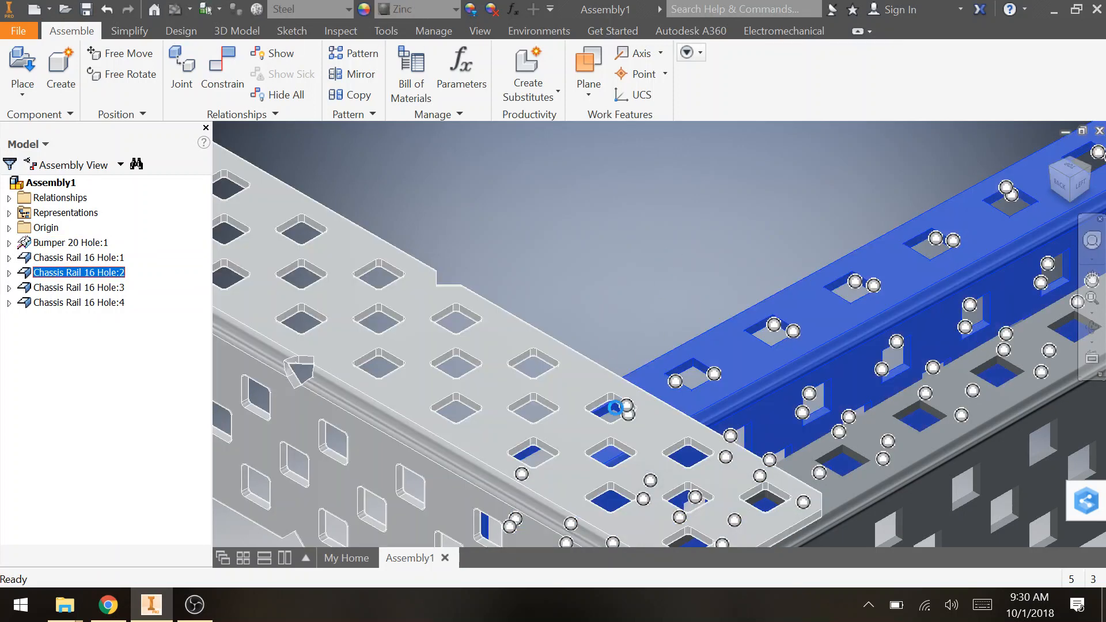
key("Escape")
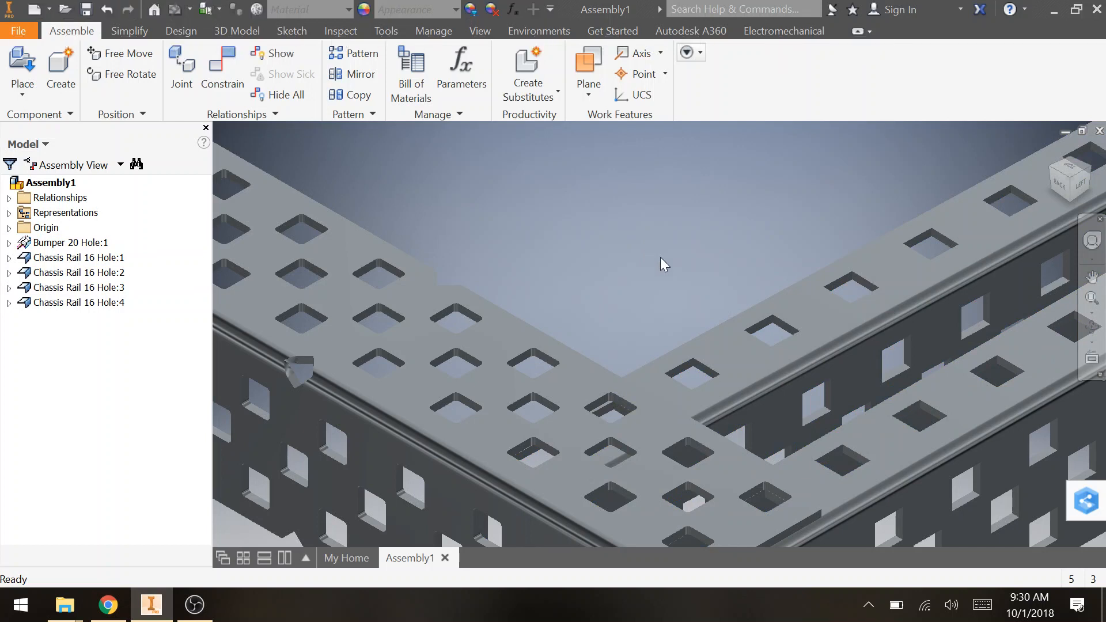
Free-move the second chassis rail above the bumper to expose its slot, and mate the slot's other end to the bumper's inner-edge hole.
left_click(131, 55)
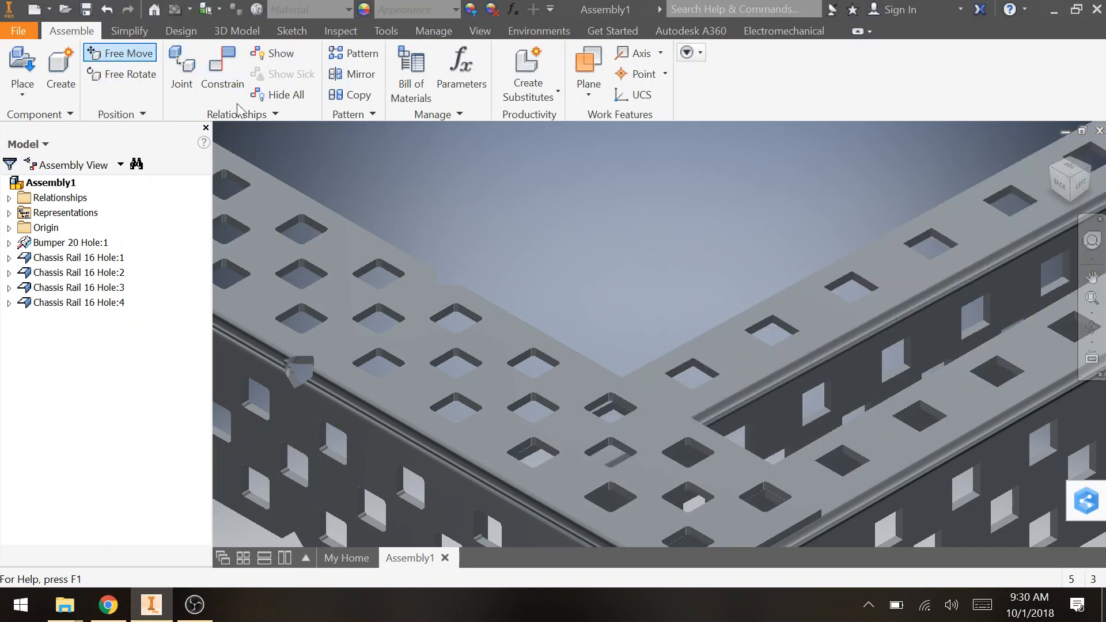
left_click_drag(716, 392, 871, 364)
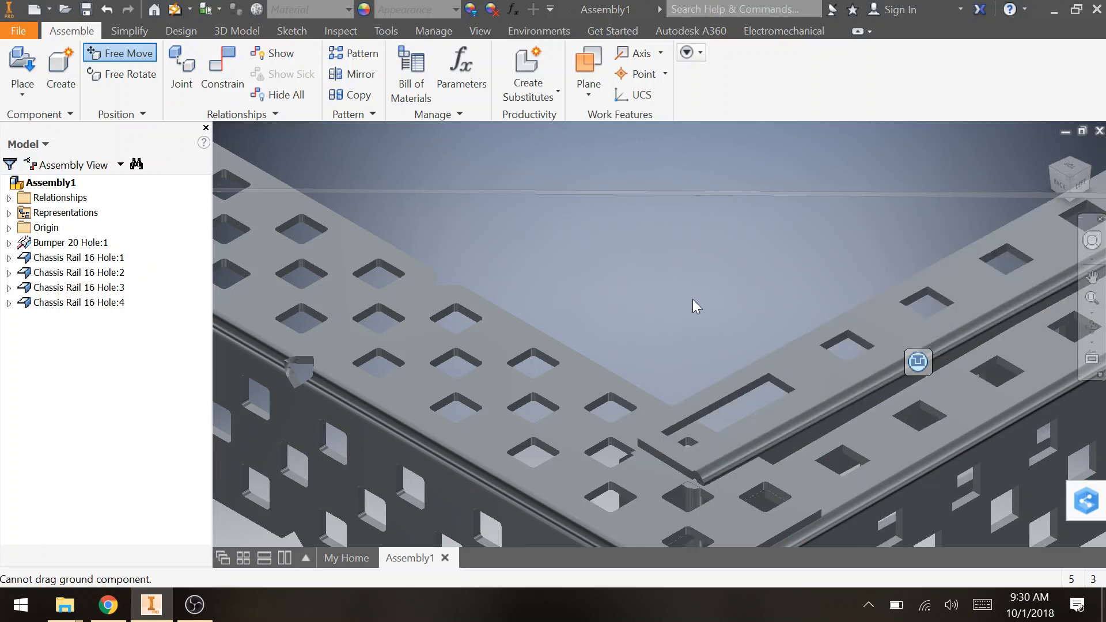
key("Escape")
left_click(793, 389)
key("c")
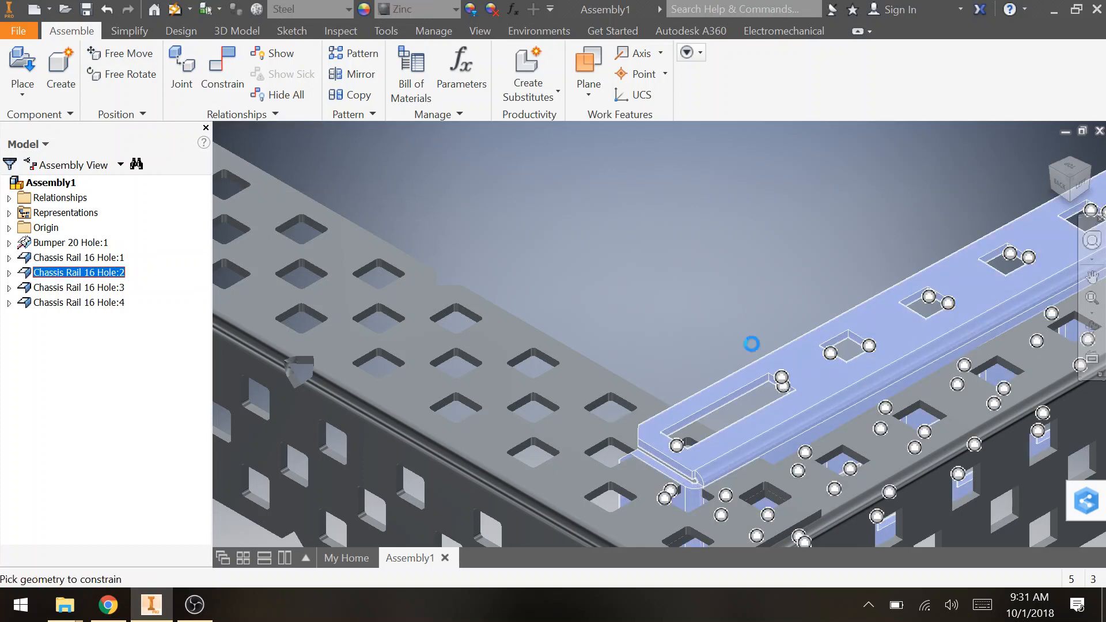
left_click(617, 425)
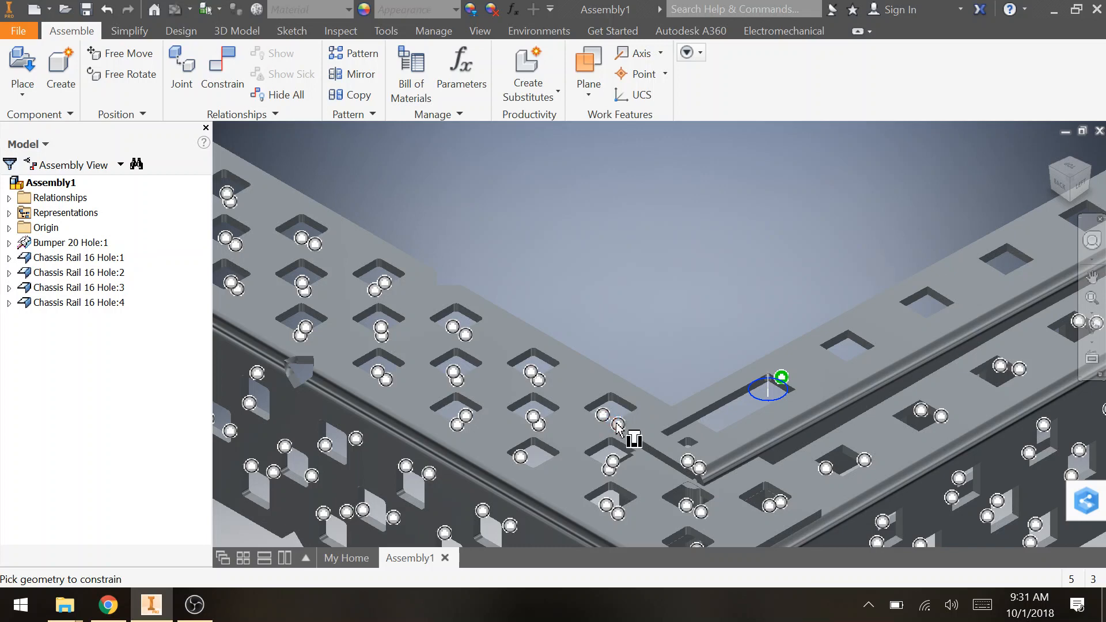
Test the joint between the second chassis rail and the bumper by trying to move the rails.
scroll(617, 425, "down", 5)
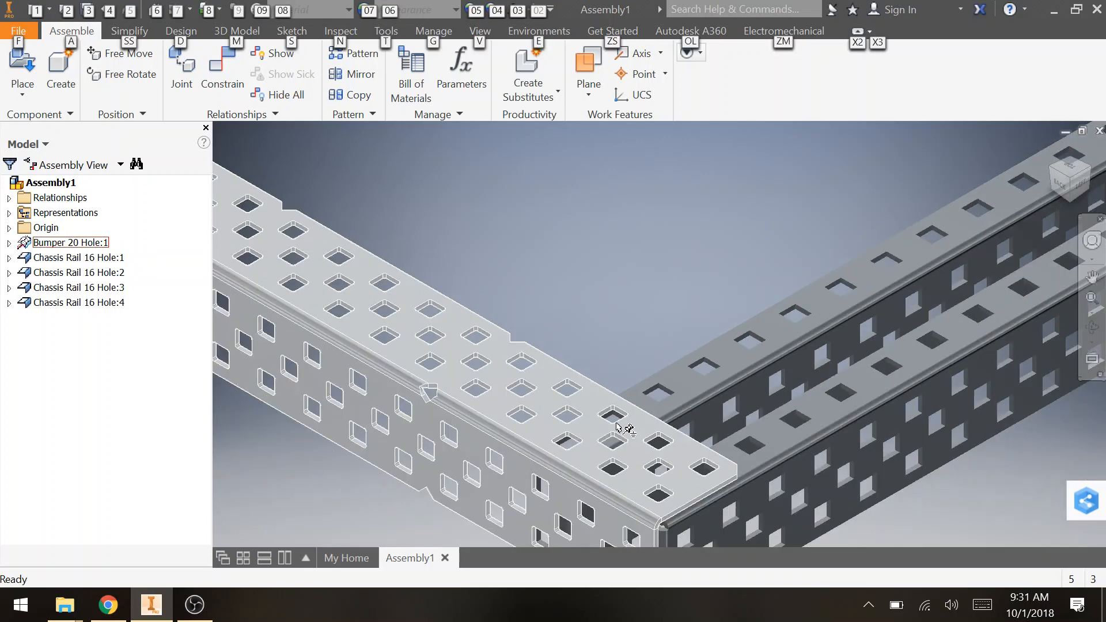
left_click_drag(750, 363, 787, 365, "alt")
left_click_drag(818, 416, 858, 426)
left_click(966, 437)
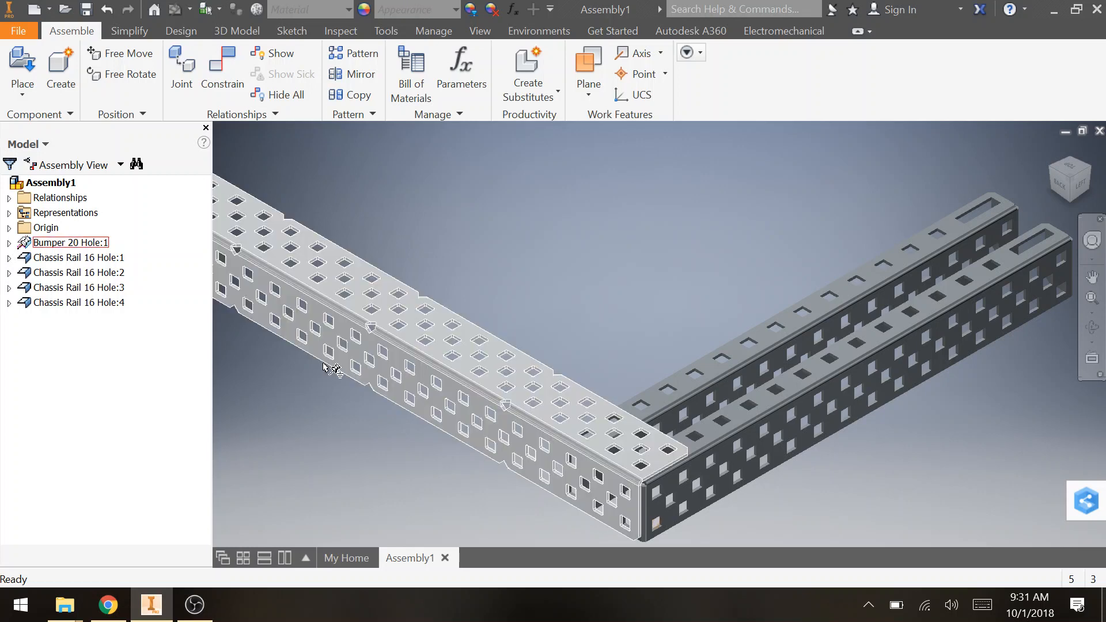
Free-rotate the loose chassis rail overlapping the bumper's unattached end until it lies roughly crosswise to the bumper, with its slotted face up.
middle_click_drag(301, 442, 740, 593)
middle_click_drag(581, 469, 645, 508)
left_click(128, 72)
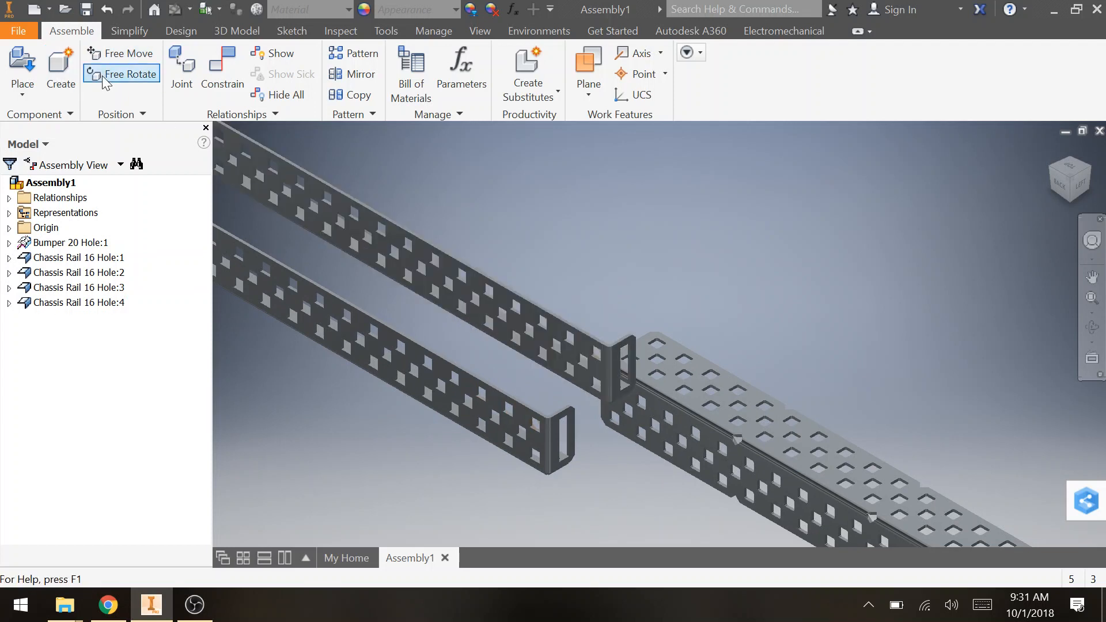
left_click(115, 74)
left_click(340, 223)
left_click_drag(355, 231, 409, 175)
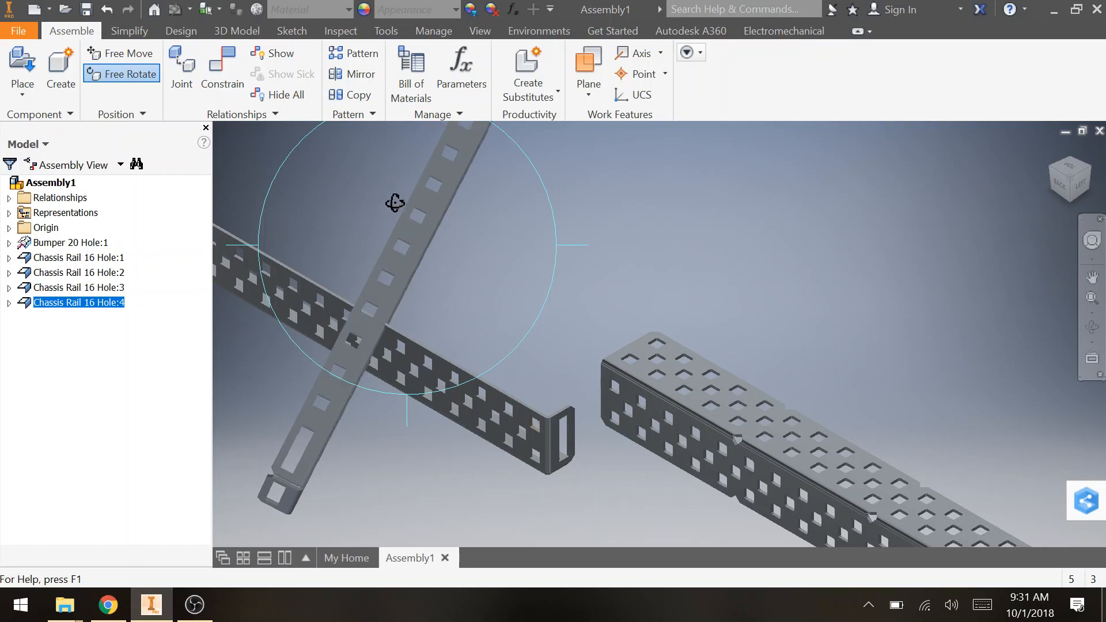
left_click_drag(423, 216, 339, 246)
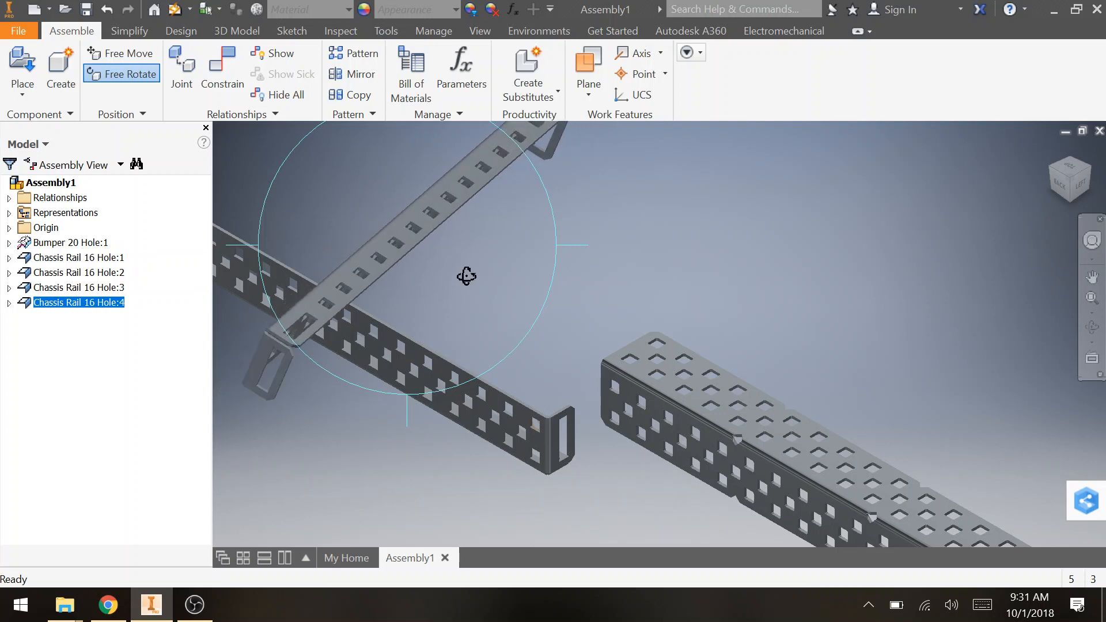
key("Escape")
Replace the unrotated loose chassis rail with a copy of the rotated one, placed between that rail and the bumper's free end.
left_click(503, 431)
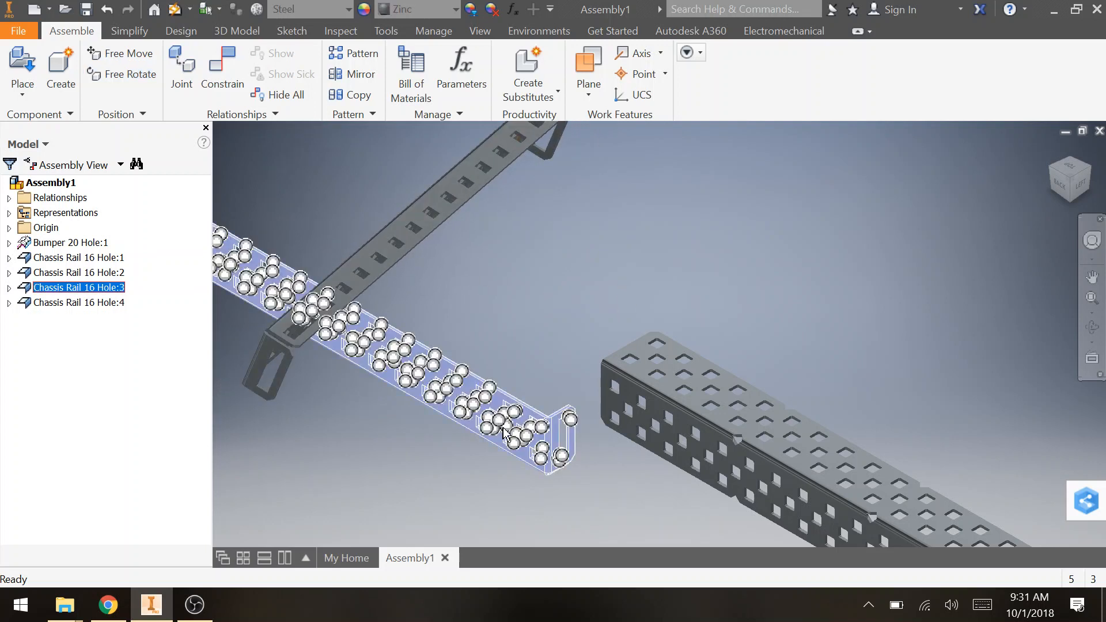
key("Delete")
left_click(389, 261)
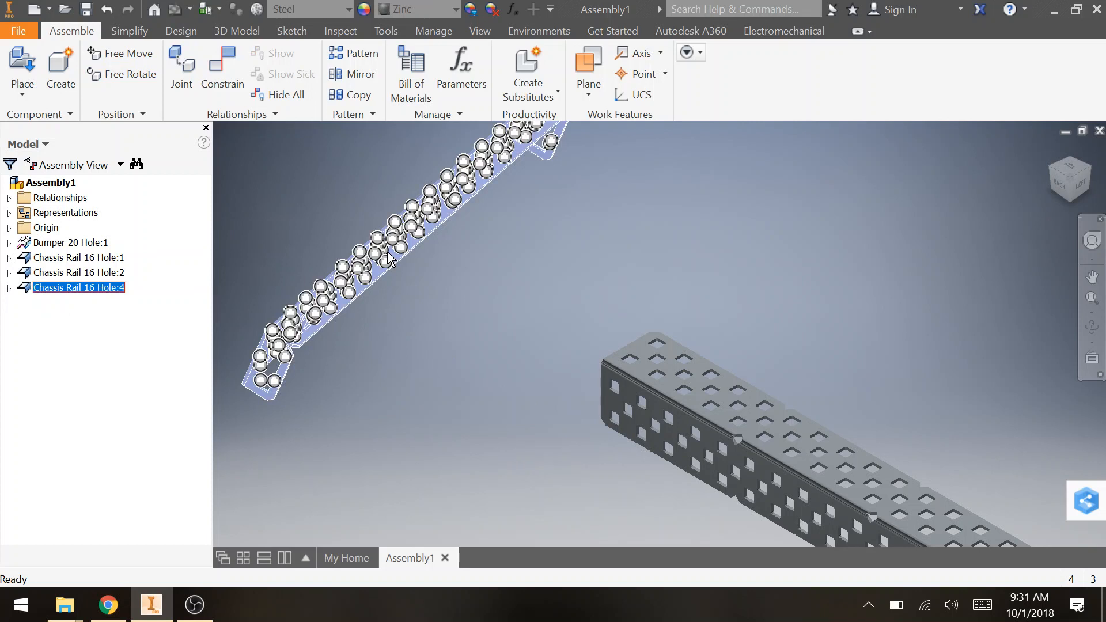
key("ctrl+c")
key("ctrl+v")
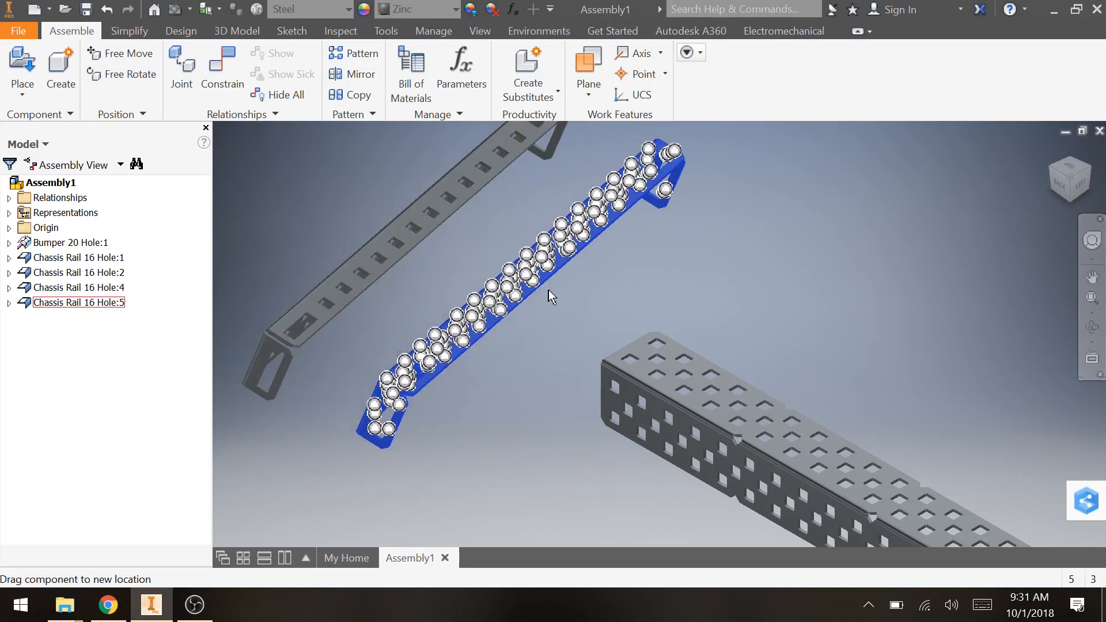
left_click(553, 289)
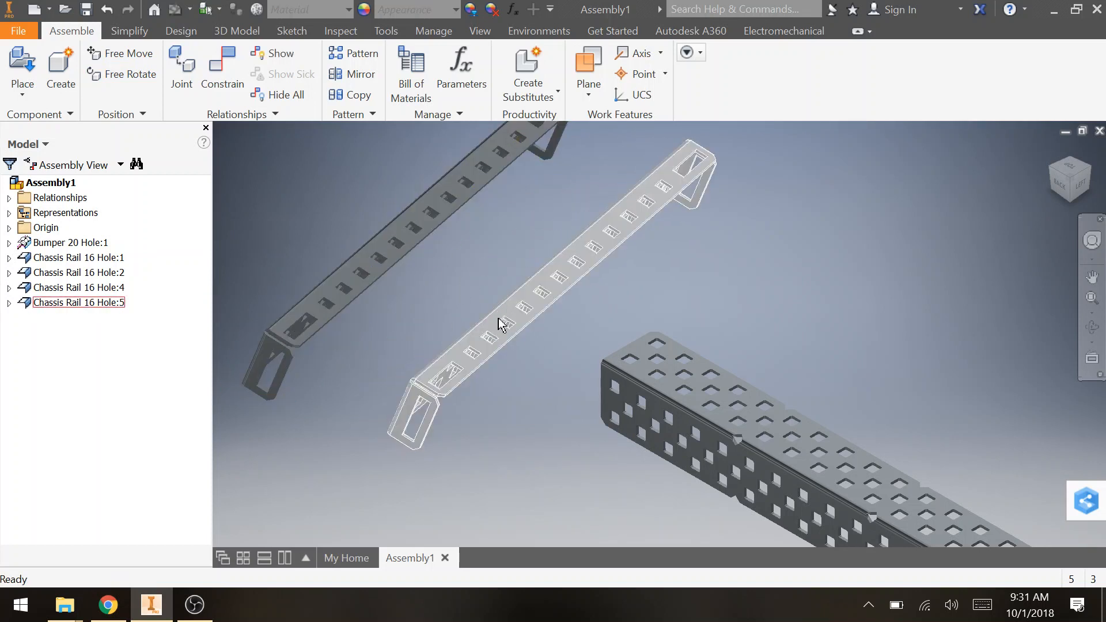
mouse_move(554, 304)
left_mouse_down()
mouse_move(513, 292)
mouse_move(557, 288)
left_mouse_up()
left_click(672, 268)
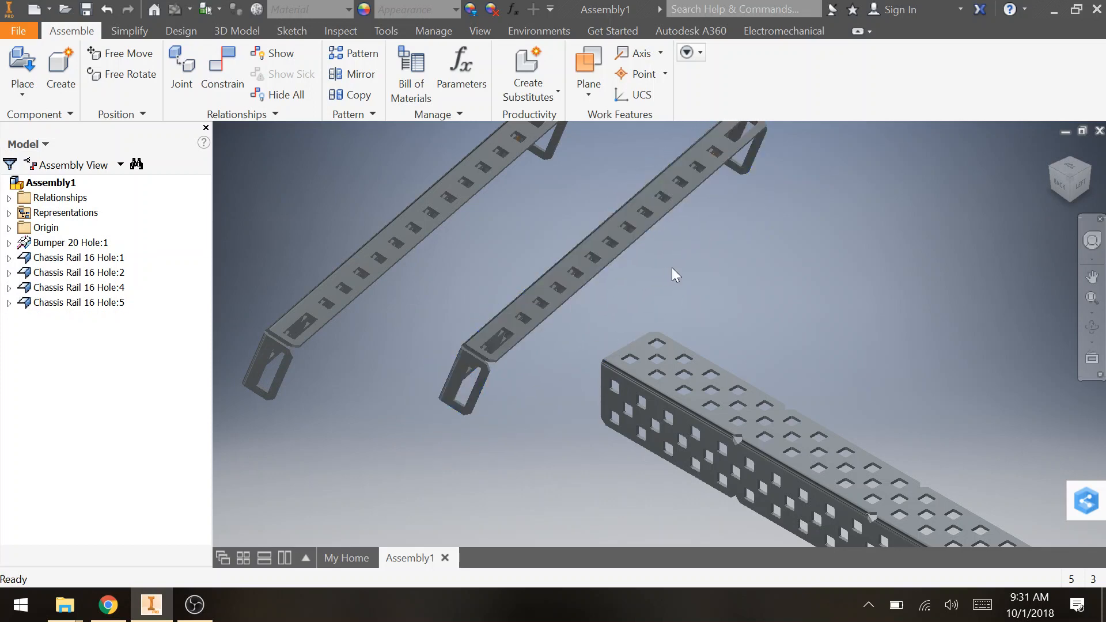
Move the copied chassis rail so its slotted end sits just above the bumper's free end.
scroll(670, 299, "down", 3)
left_click_drag(474, 268, 681, 241)
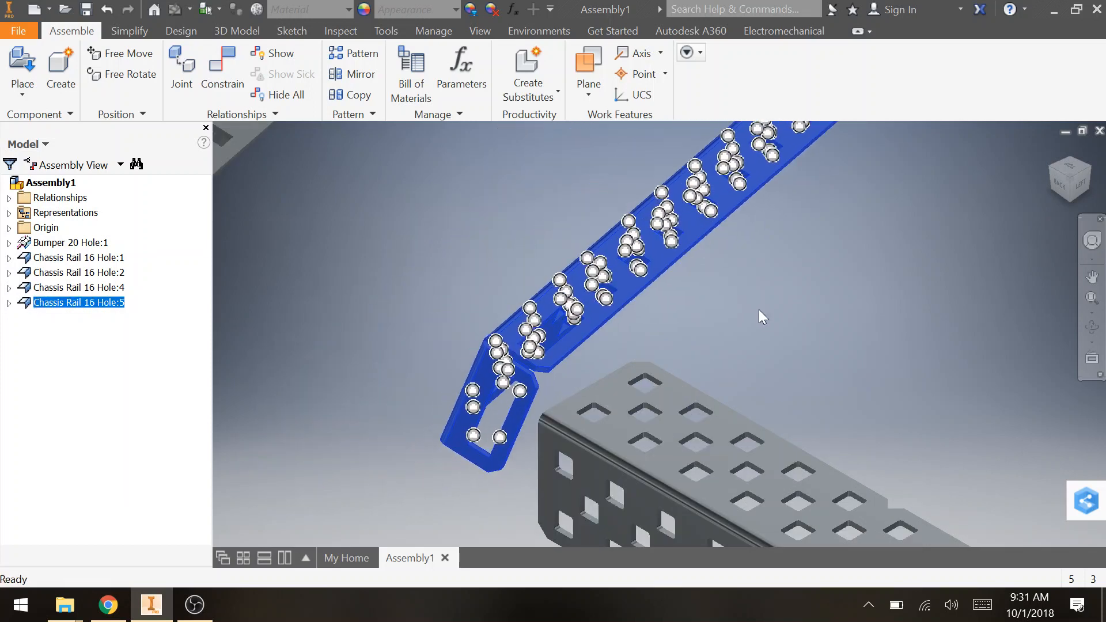
scroll(759, 317, "down", 3)
left_click(681, 350)
middle_click_drag(619, 325, 666, 236)
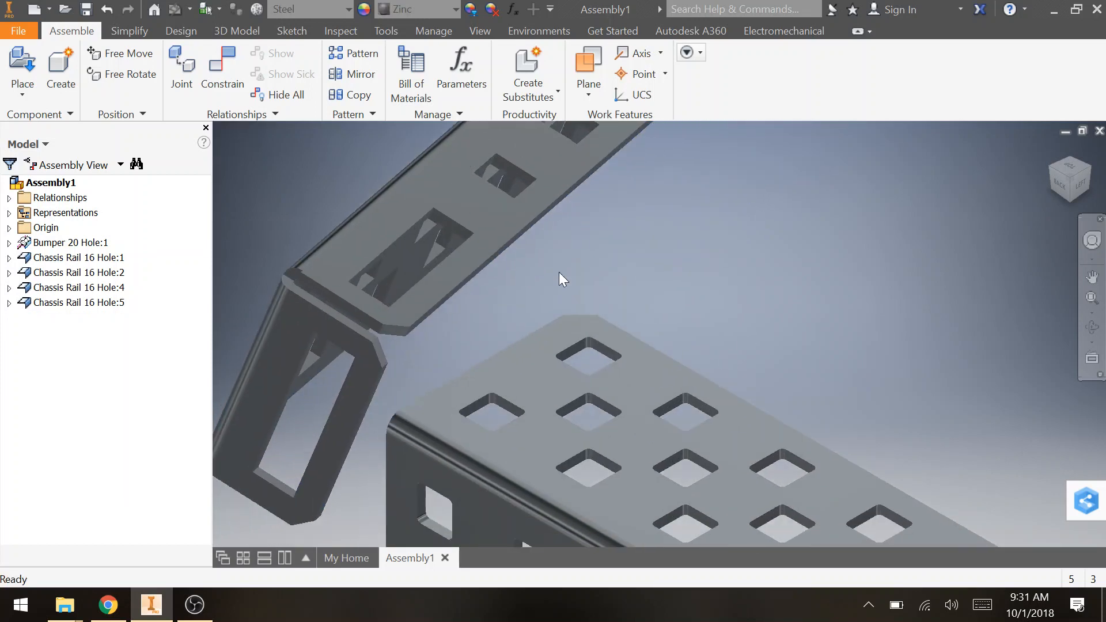
left_click(476, 269)
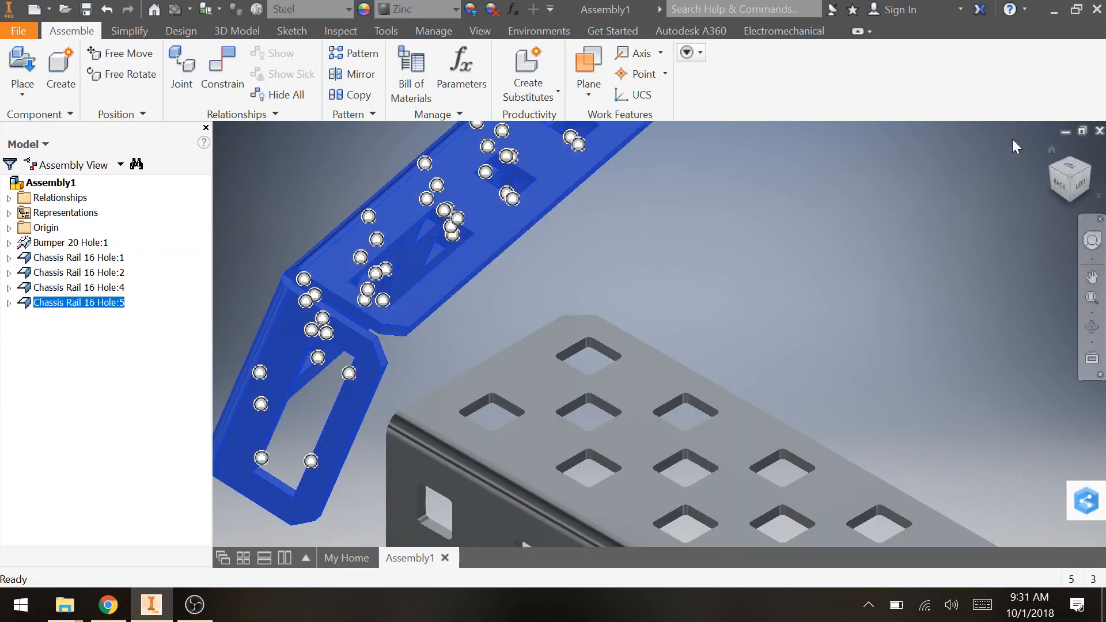
From the opposite side of the assembly, move both loose rails off the bumper, leaving the copied rail's end beside the bumper's free end.
left_click(1050, 171)
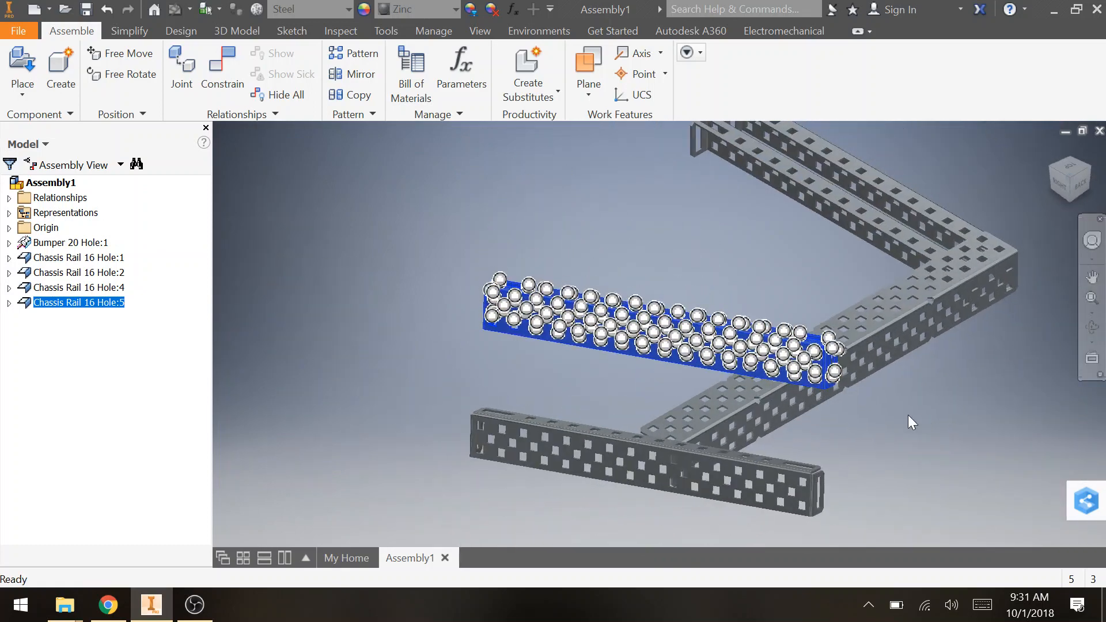
left_click_drag(709, 468, 415, 176)
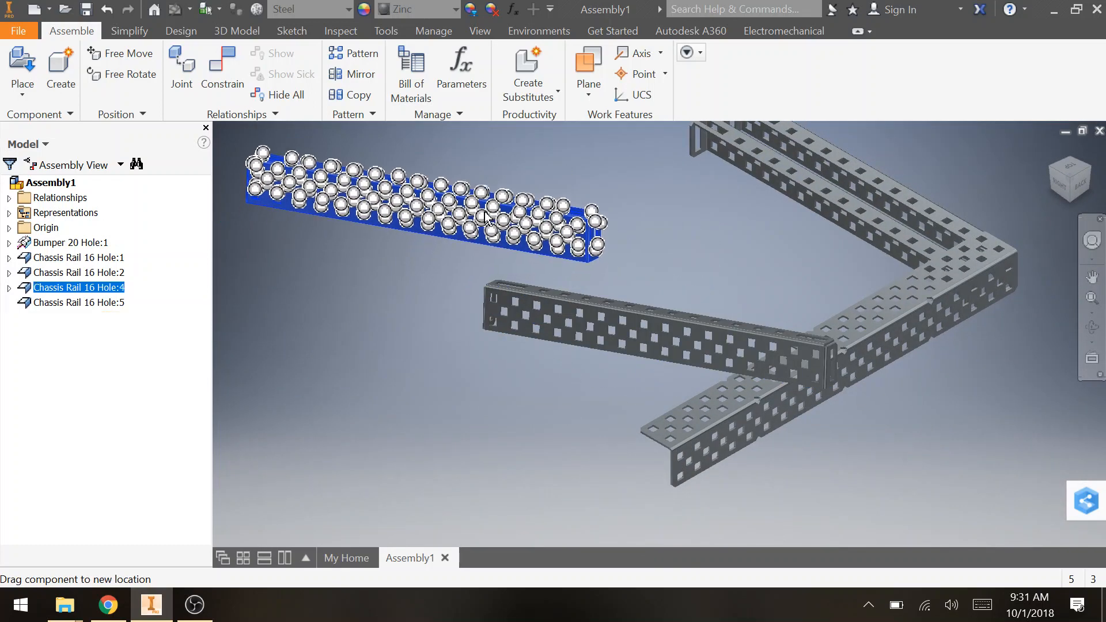
left_click_drag(688, 345, 513, 438)
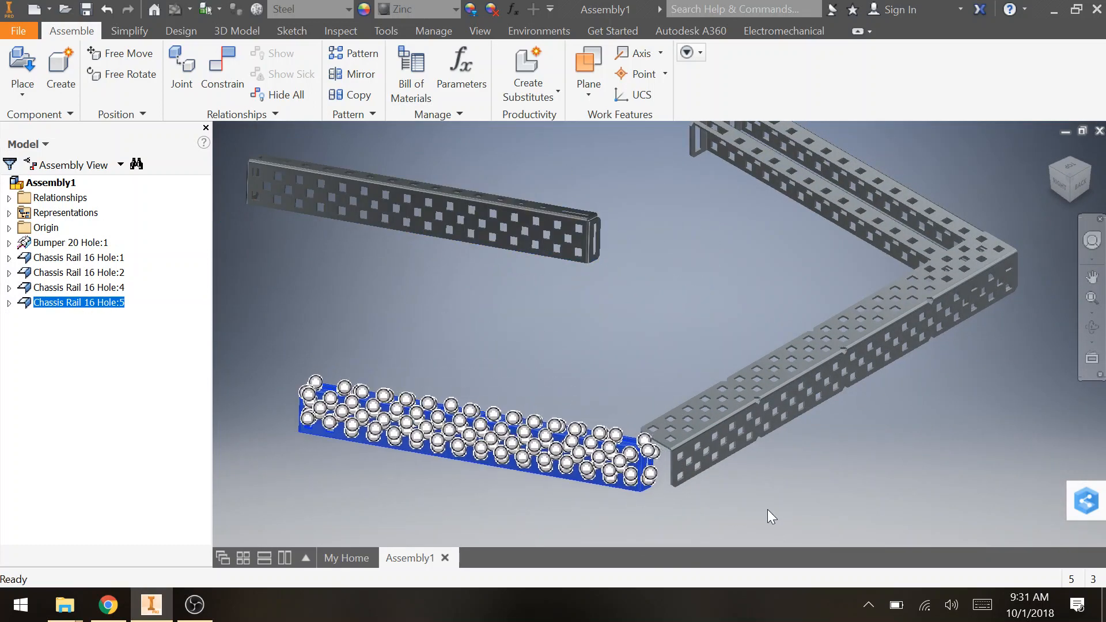
Move the other loose rail out of the way and adjust the copied rail's slotted end near the bumper's free corner.
scroll(685, 484, "down", 5)
middle_click_drag(592, 457, 436, 422, "shift")
left_click_drag(433, 416, 495, 293)
left_click_drag(304, 276, 107, 339)
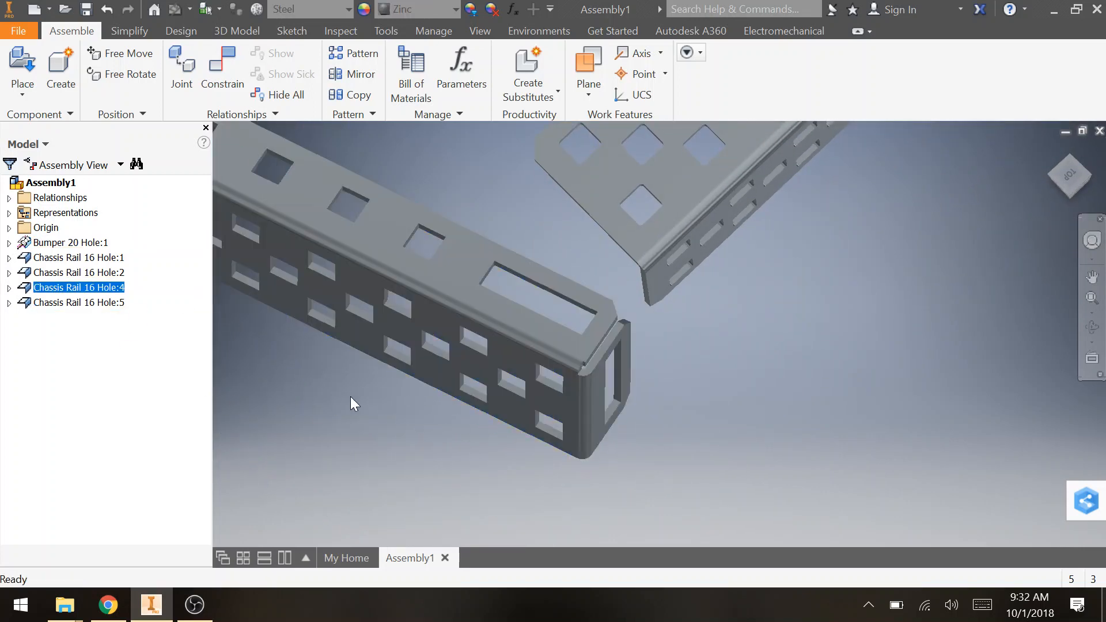
left_click_drag(498, 363, 487, 328)
middle_click_drag(685, 333, 669, 393)
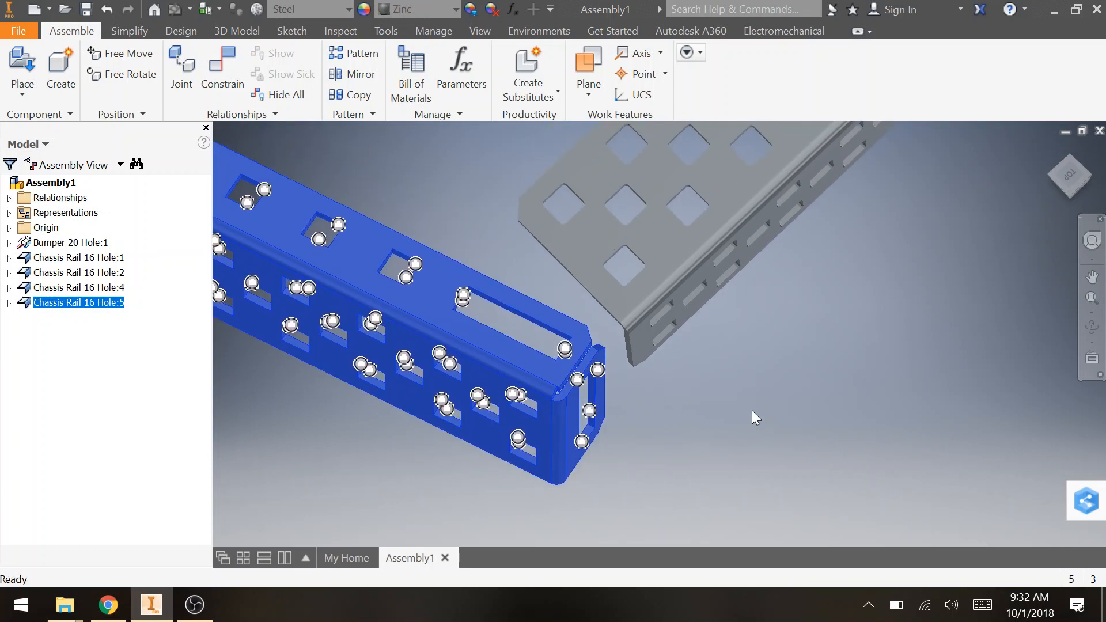
Mate the outer end of the copied rail's slot to the bumper's free-end corner hole nearest the bend.
middle_click_drag(751, 410, 755, 396, "shift")
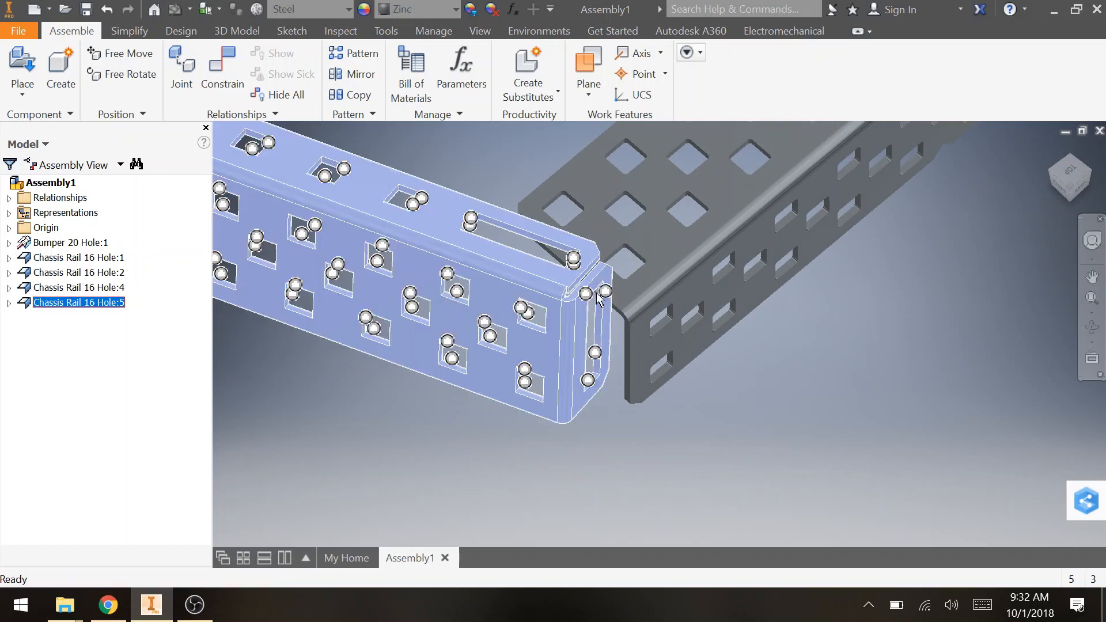
left_click_drag(574, 259, 641, 271, "alt")
left_click(535, 265)
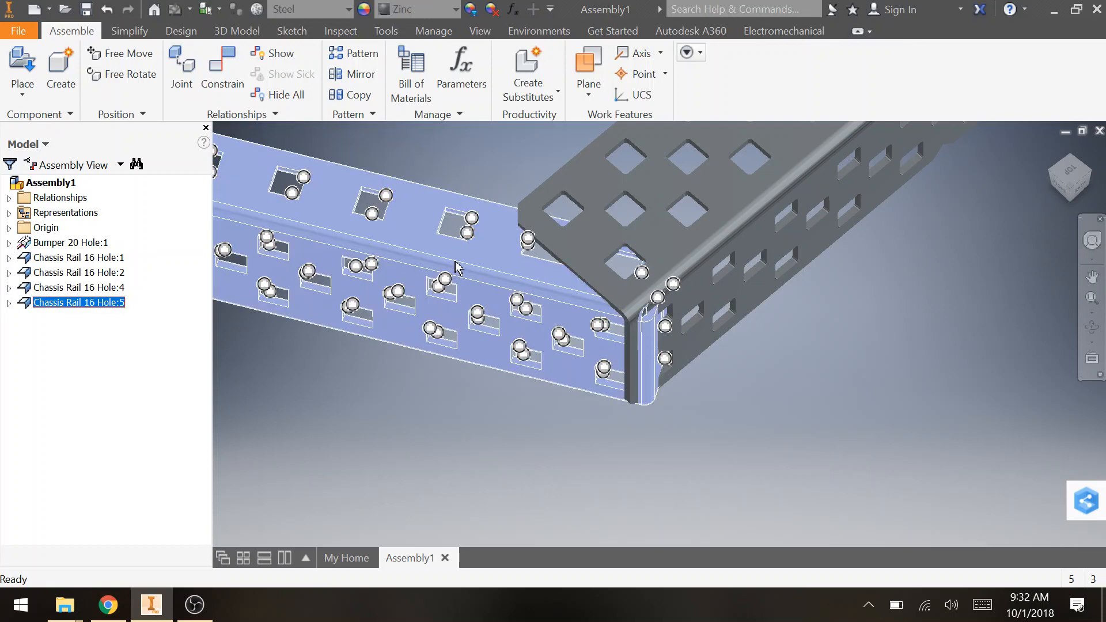
Mate the inner end of the copied rail's slot to the first inner-edge hole at the bumper's free end, squaring the rail to the bumper.
left_click_drag(455, 263, 454, 282)
left_click_drag(525, 249, 579, 210, "alt")
scroll(454, 388, "down", 4)
left_click_drag(443, 324, 387, 346)
middle_click_drag(335, 406, 471, 515)
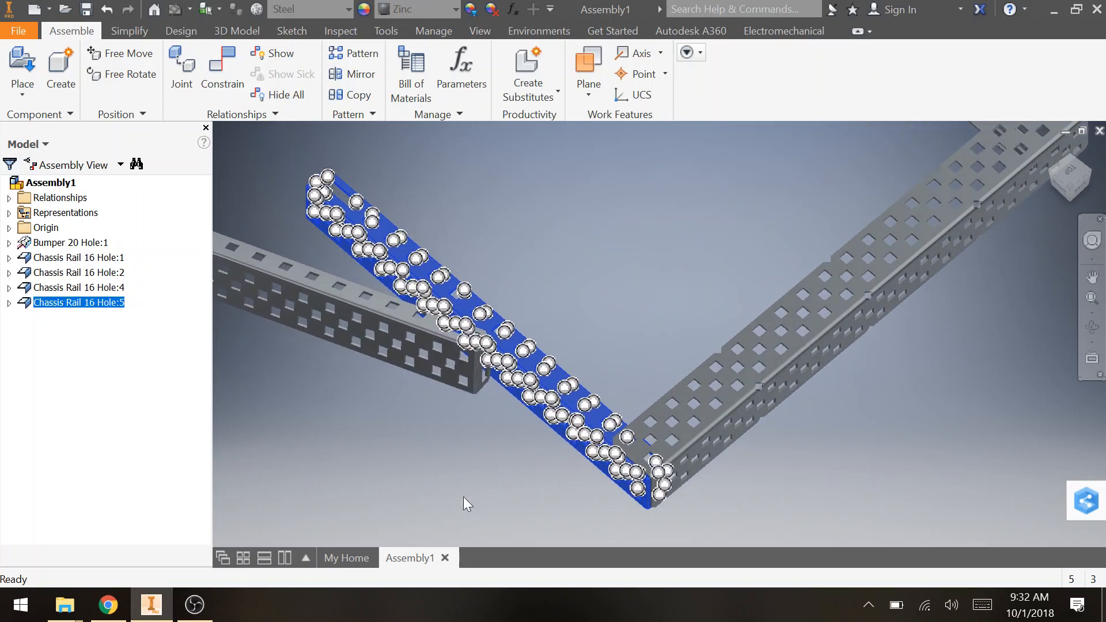
Bring Chassis Rail 16 Hole:4 between the bumper and the newly mated rail, and hide Chassis Rail 16 Hole:5.
left_click_drag(426, 346, 657, 278)
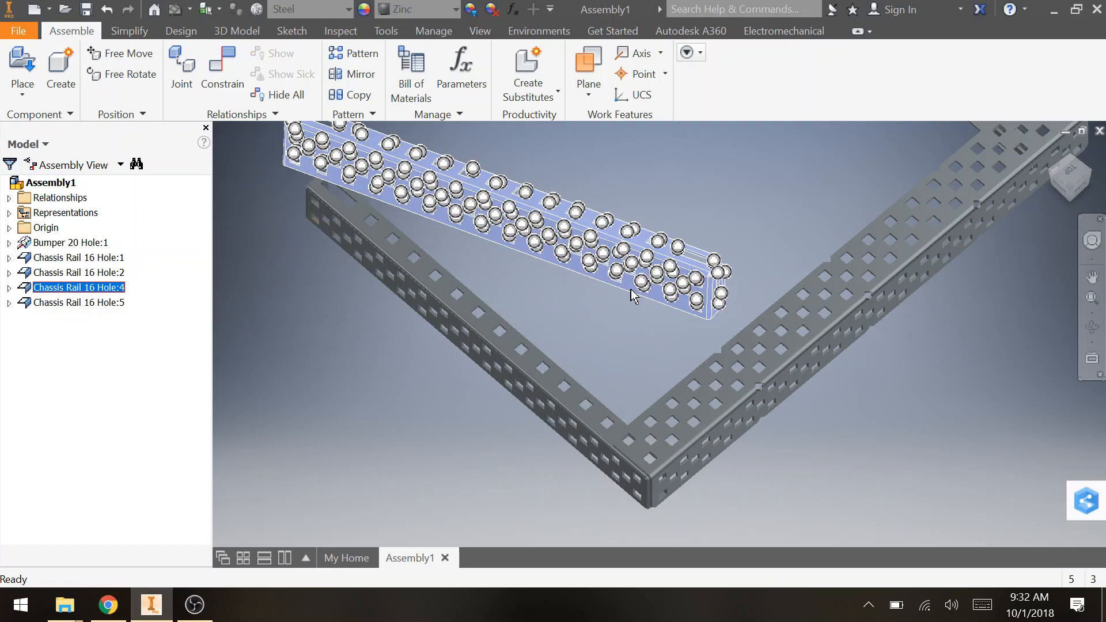
left_click(629, 329)
left_click(580, 379)
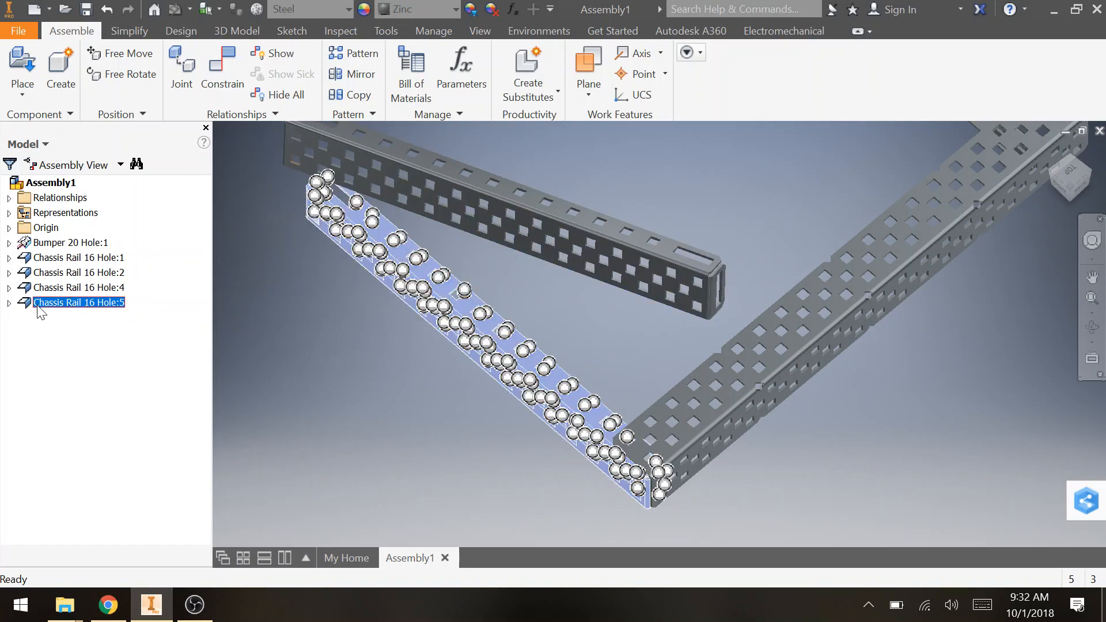
right_click(40, 309)
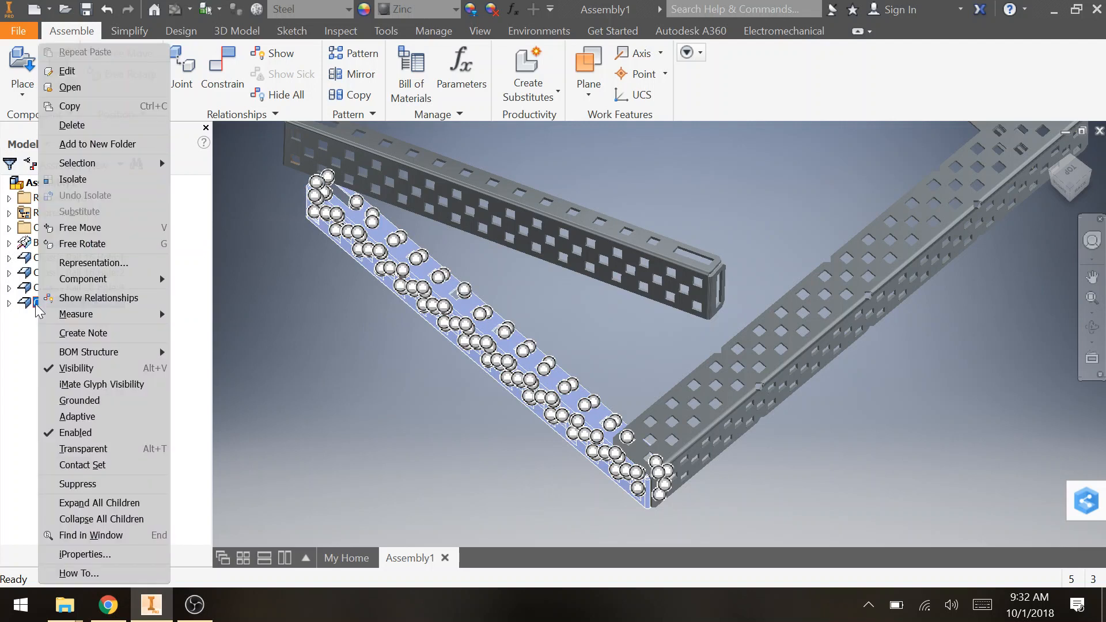
left_click(123, 370)
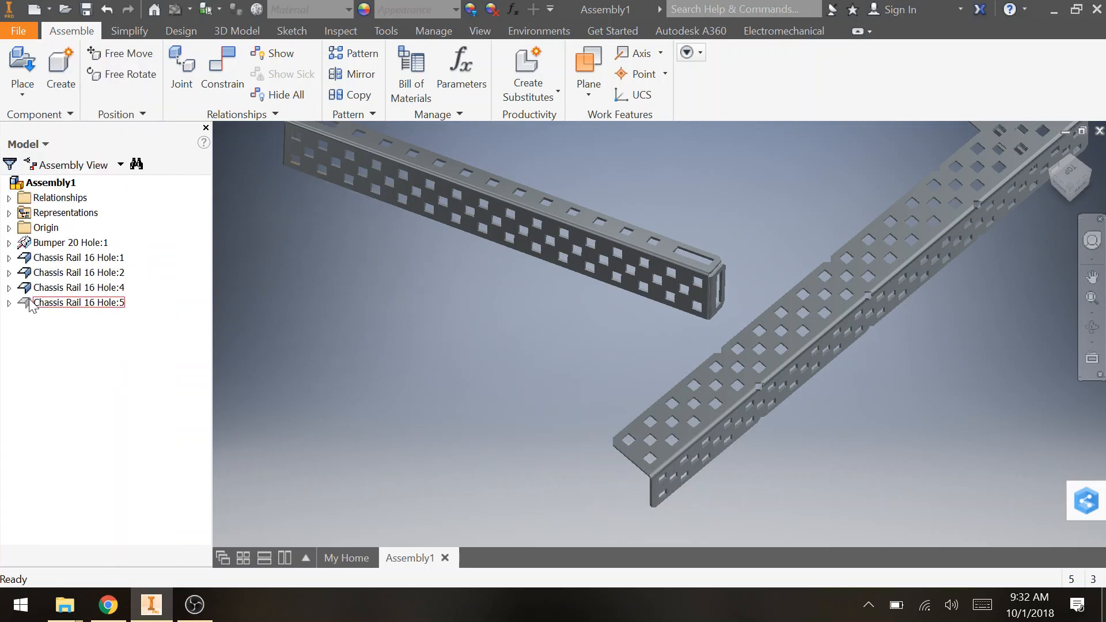
Mate the outer end of the loose rail's slot to the third bend-side hole from the bumper's free end and swing the rail roughly square.
left_click_drag(615, 264, 535, 361)
scroll(591, 420, "down", 3)
scroll(634, 426, "down", 2)
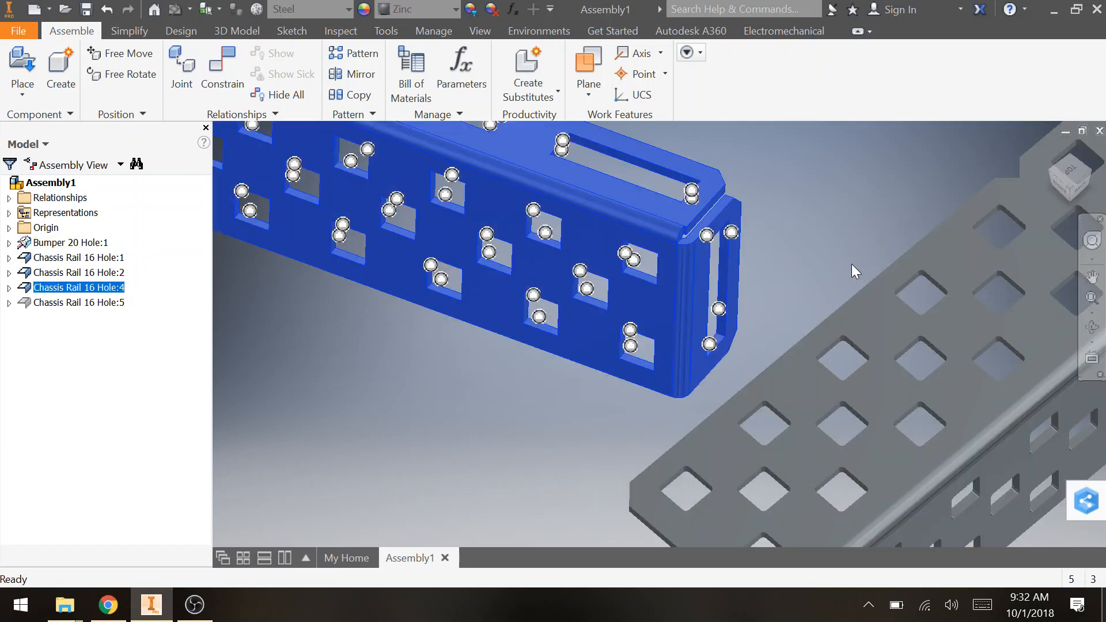
mouse_move(693, 195)
left_mouse_down("alt")
mouse_move(896, 352)
mouse_move(956, 439)
mouse_move(943, 433)
left_mouse_up("alt")
scroll(948, 434, "up", 5)
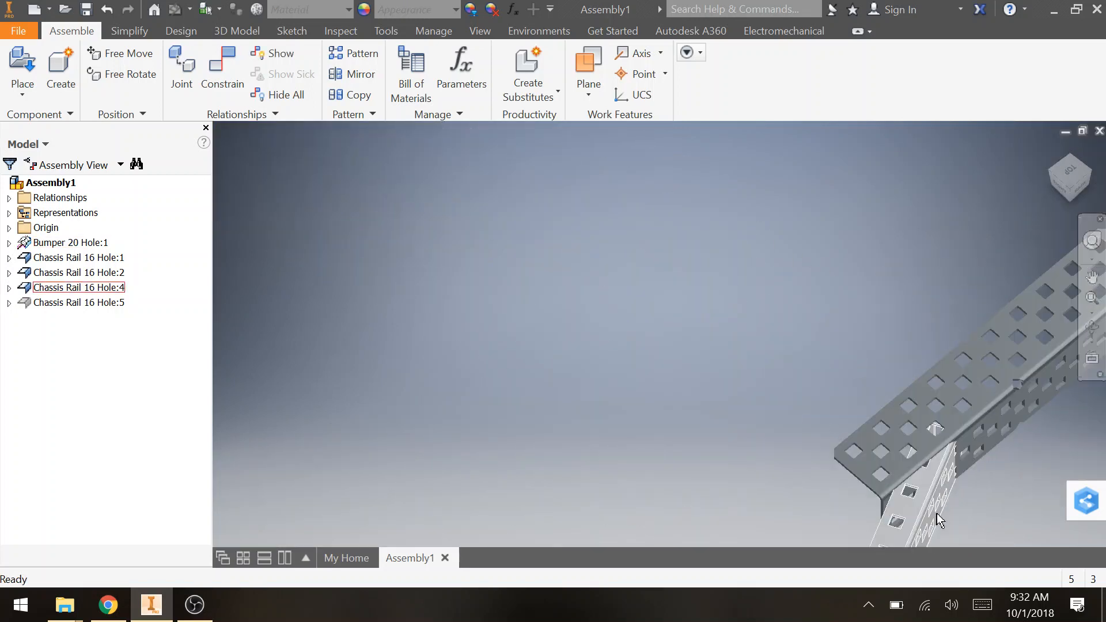
left_click_drag(925, 538, 815, 410)
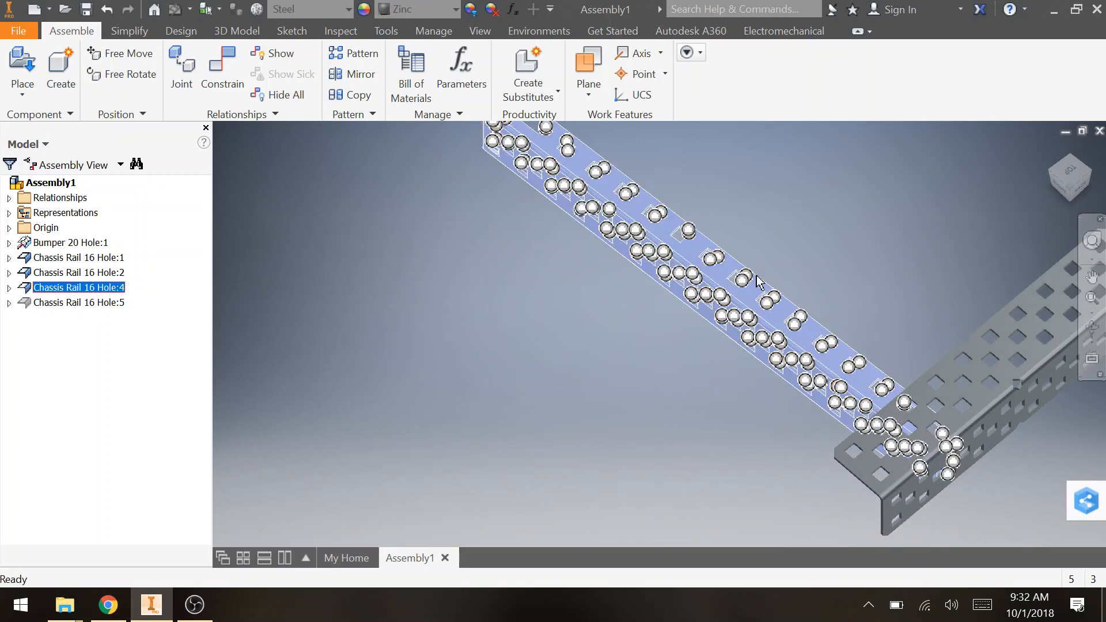
Delete the Insert constraint from Chassis Rail 16 Hole:4.
left_click(9, 288)
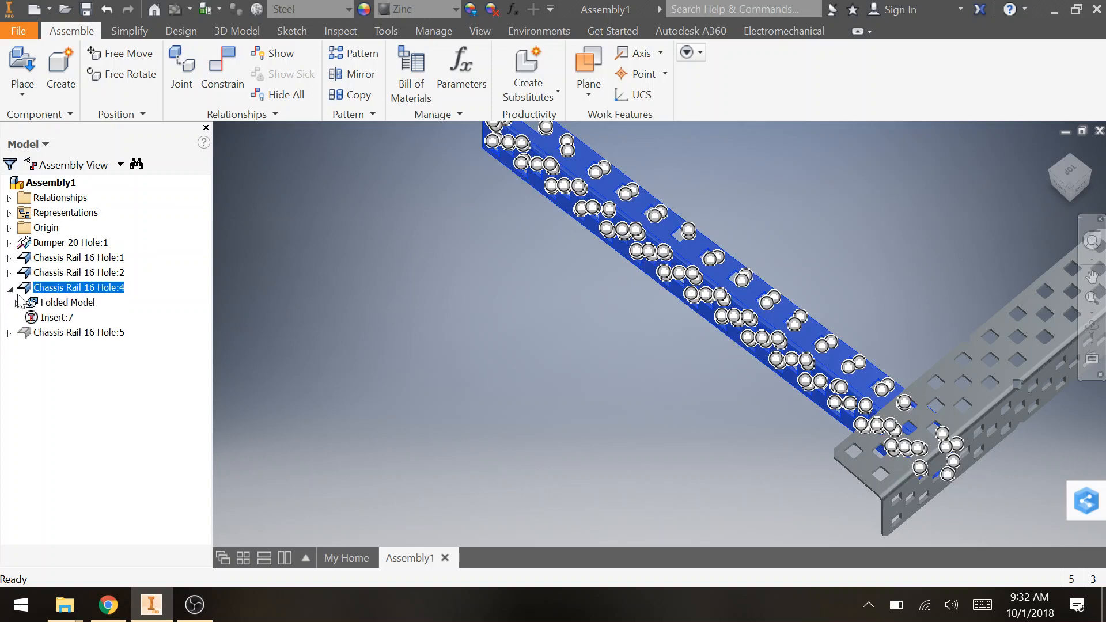
left_click(42, 317)
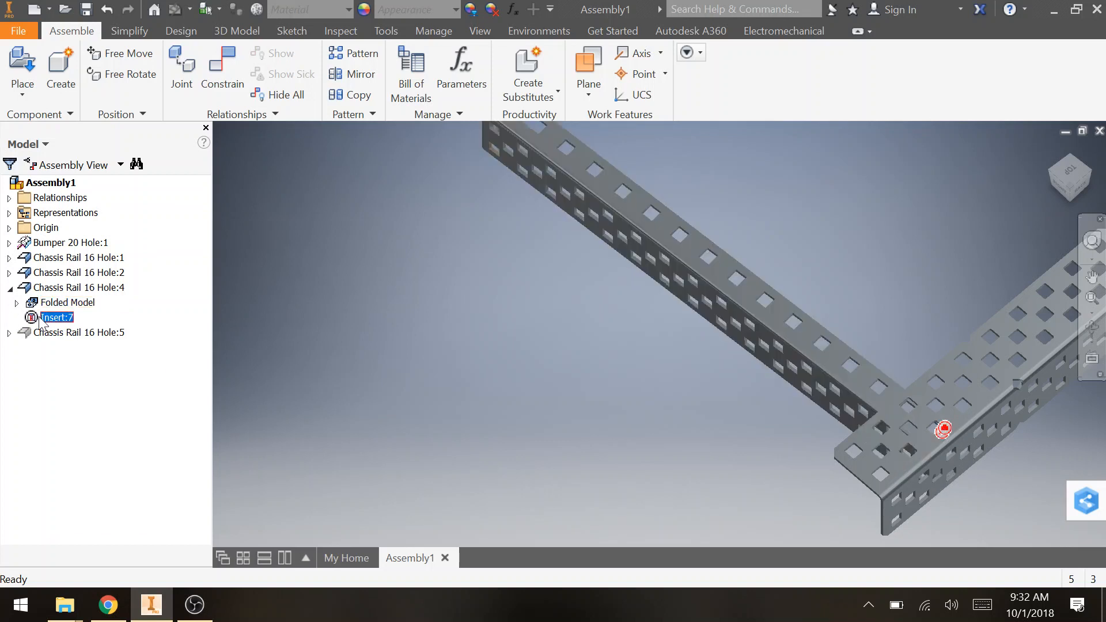
right_click(42, 317)
left_click(67, 343)
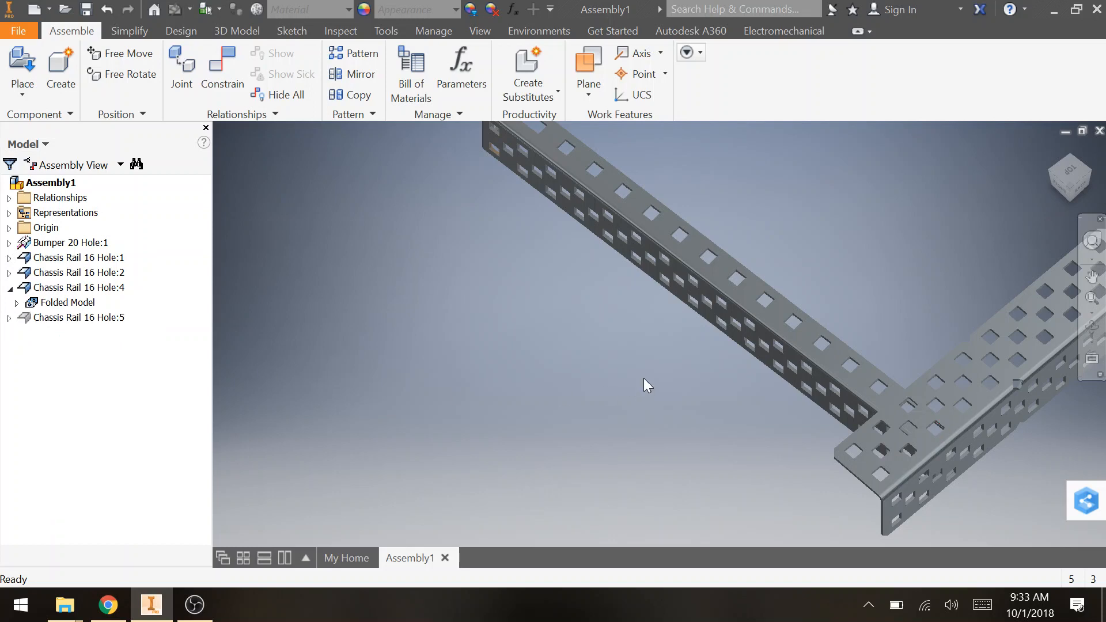
left_click_drag(705, 352, 562, 325)
key("ctrl+z")
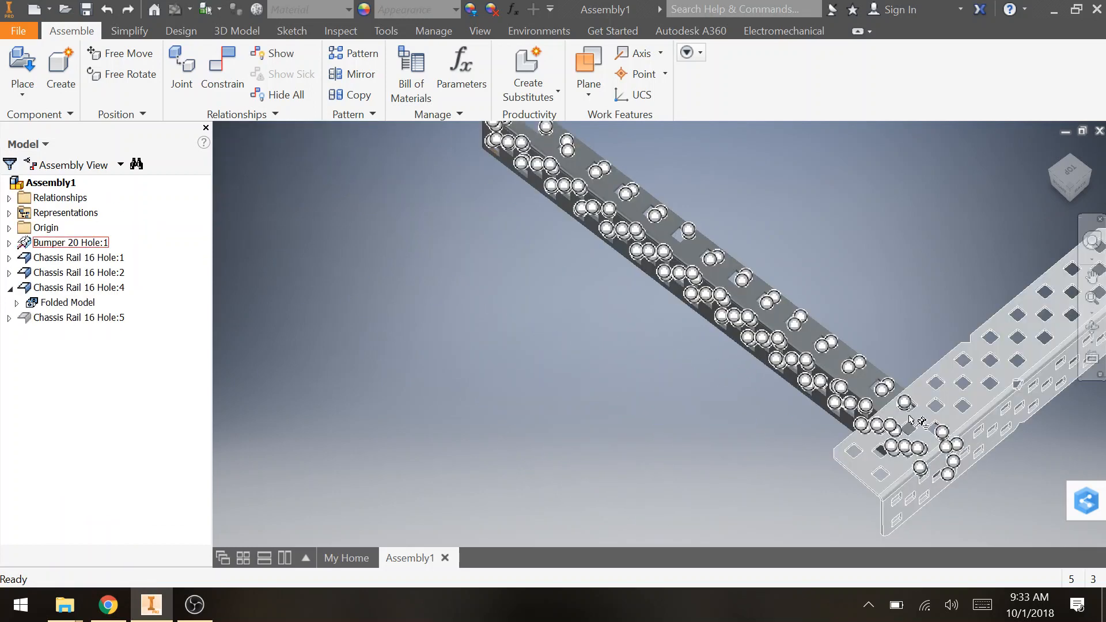
left_click(804, 345)
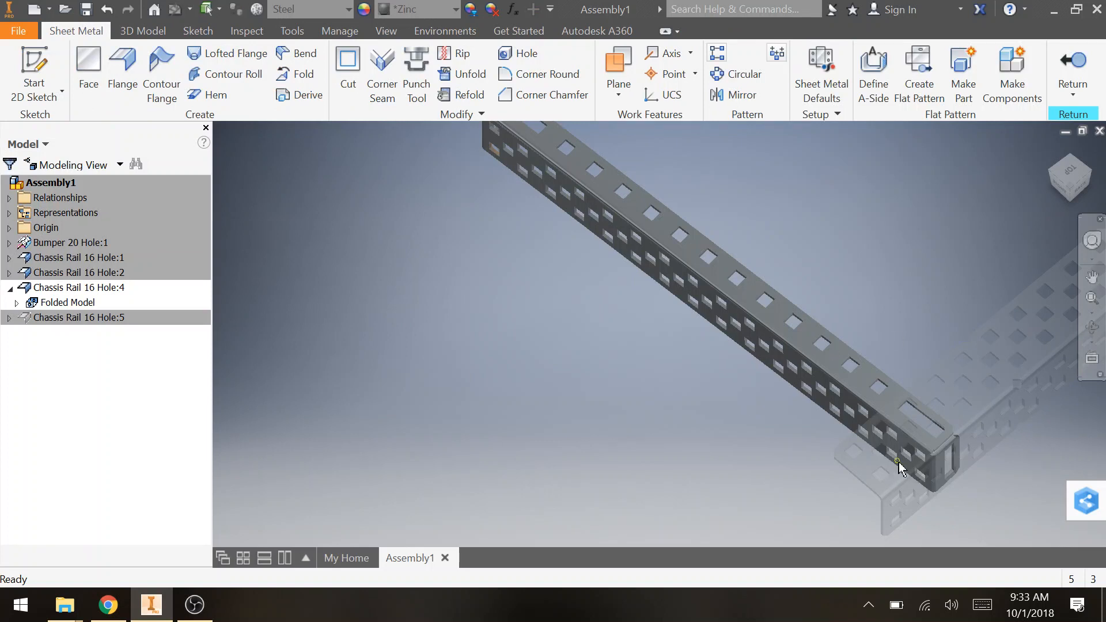
middle_click_drag(770, 469, 625, 474)
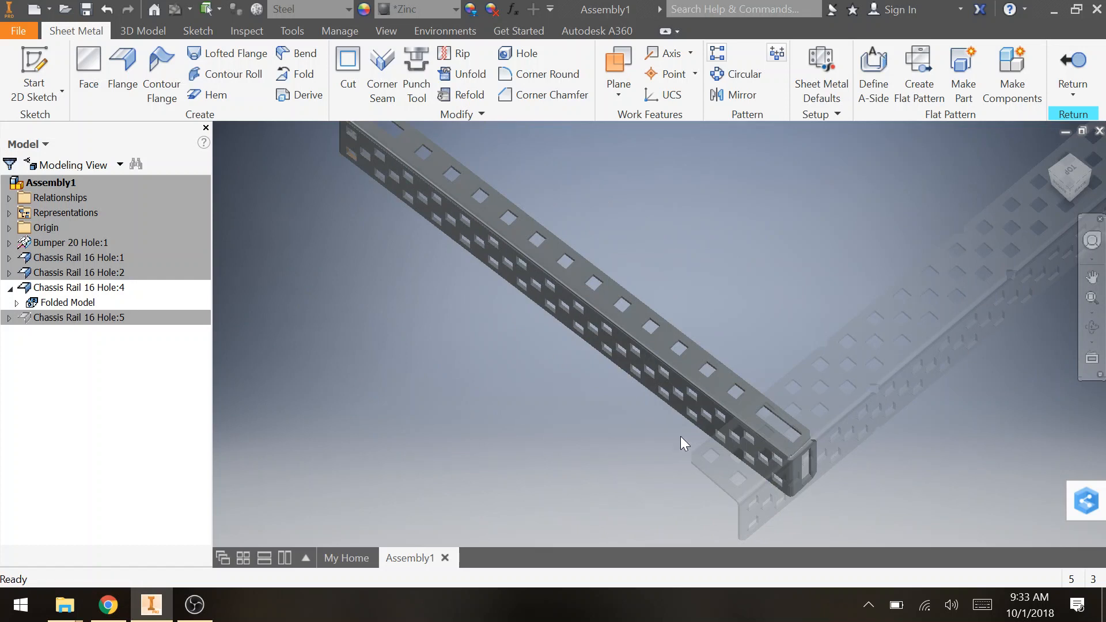
left_click(1062, 62)
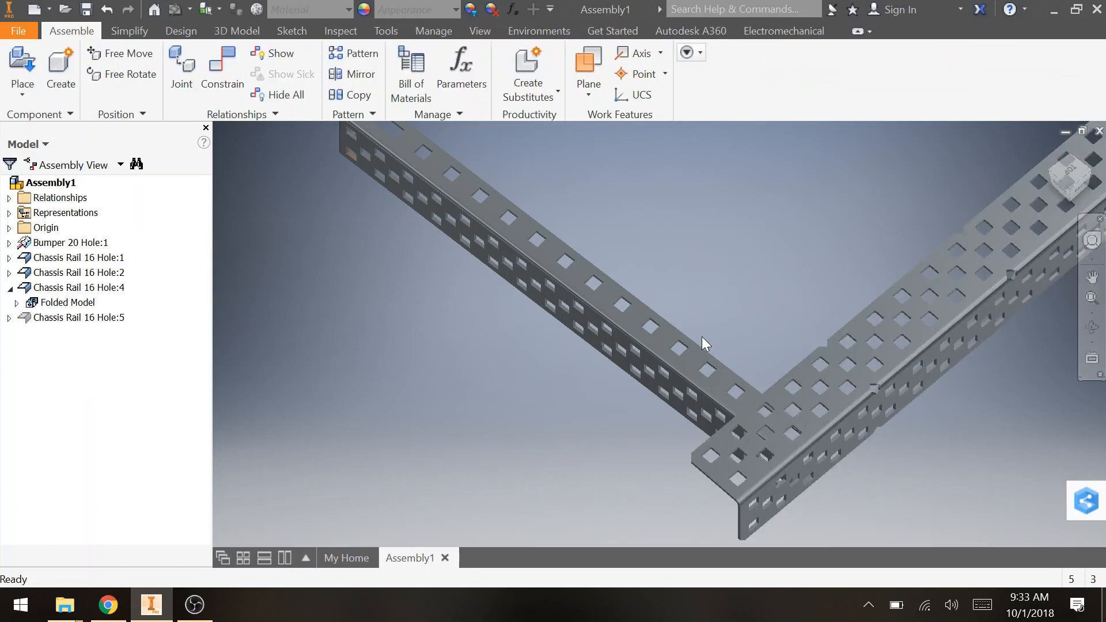
Free-move Chassis Rail 16 Hole:4 to expose its slot and mate the slot's inner end to the bumper's third inner-edge hole from the free end.
left_click_drag(655, 363, 610, 348)
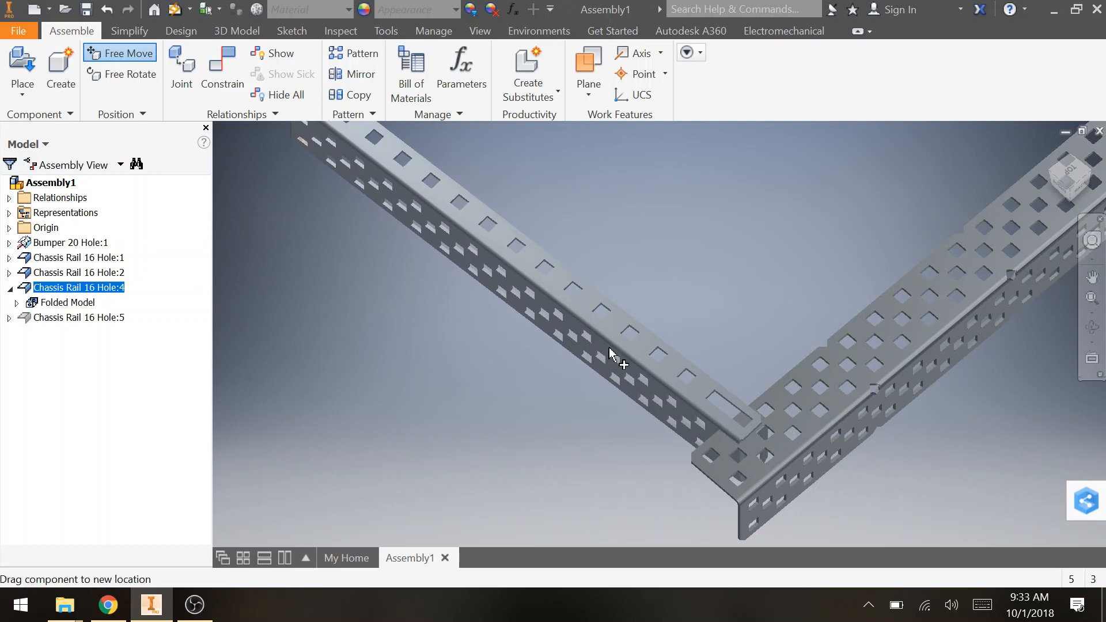
scroll(702, 438, "down", 6)
scroll(667, 420, "up", 3)
scroll(435, 279, "down", 3)
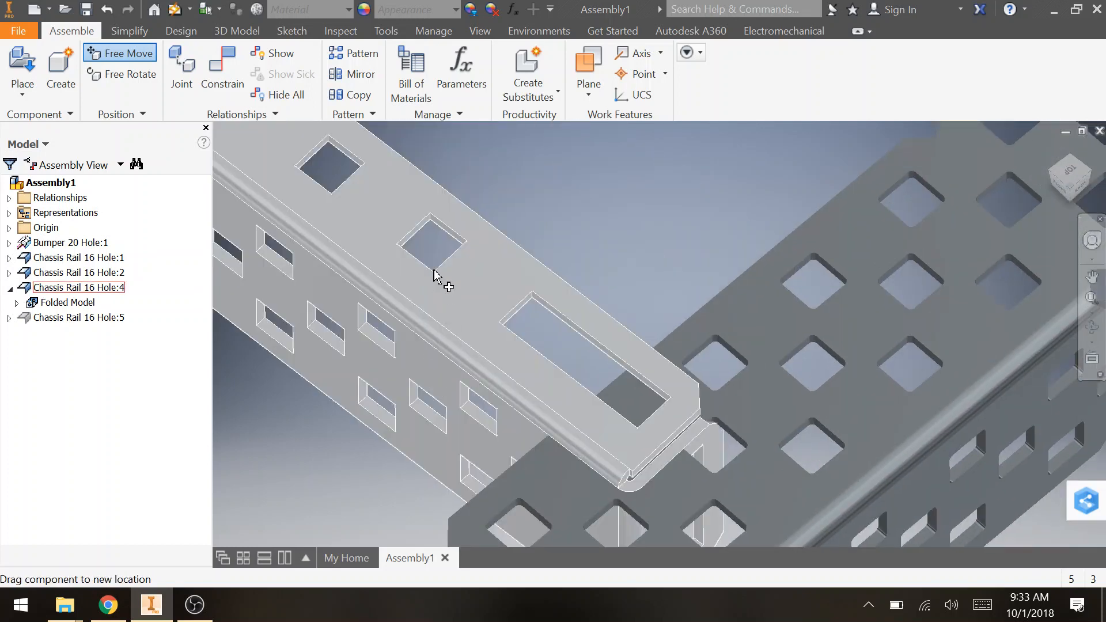
key("Escape")
left_click(468, 306)
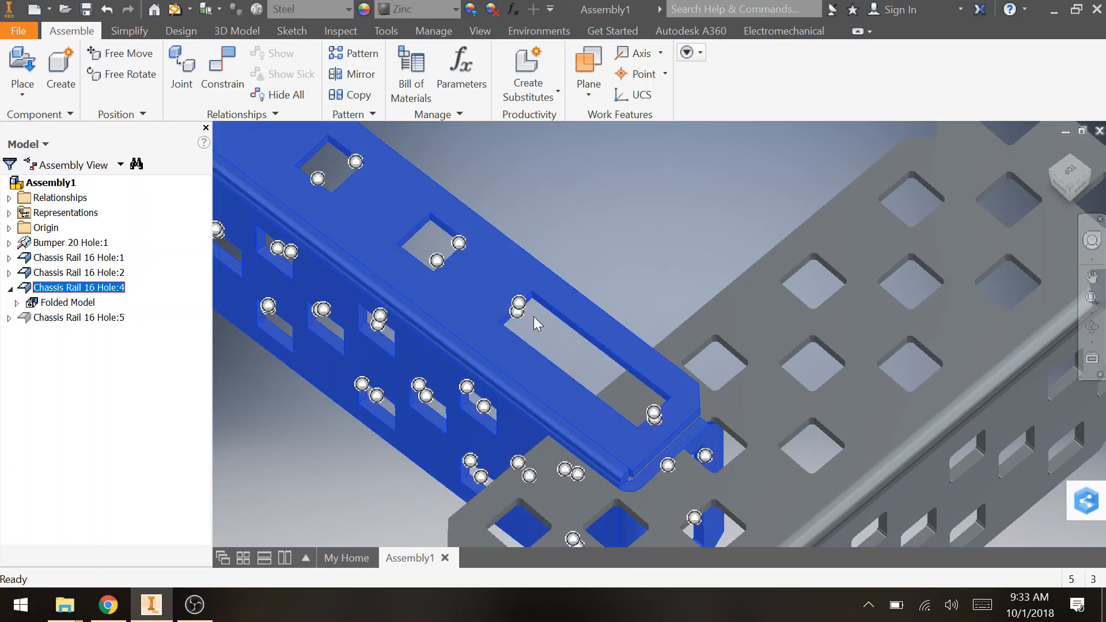
key("c")
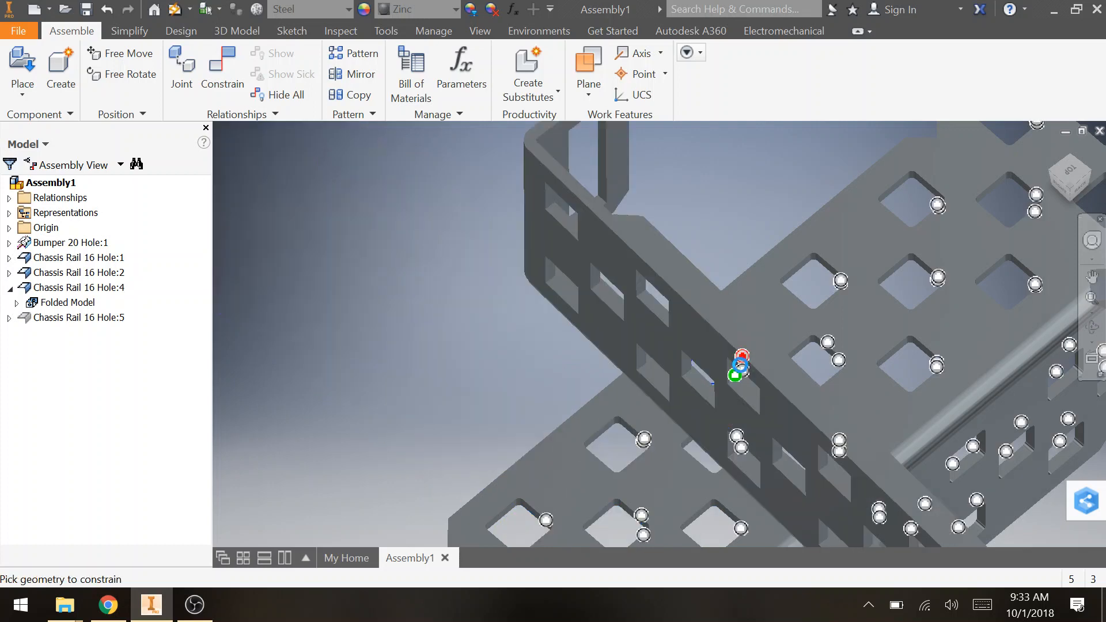
left_click(743, 370)
left_click_drag(743, 370, 743, 371, "alt")
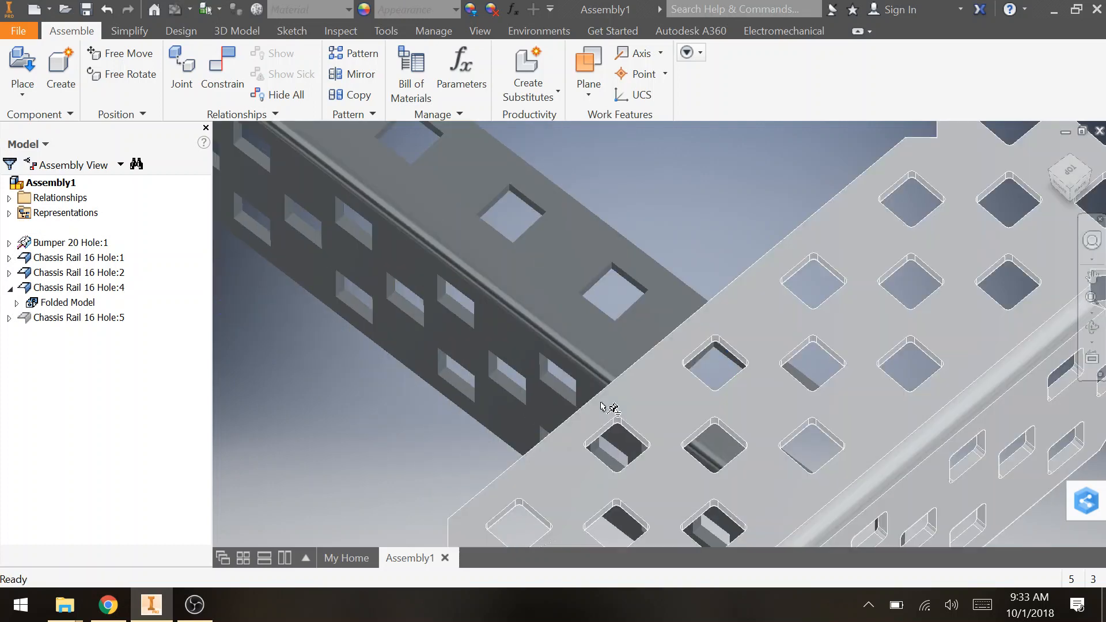
Swing the rail roughly square to the bumper and free-move it so its whole slot is exposed beside the bumper.
scroll(407, 427, "down", 6)
left_click(412, 381)
left_click_drag(289, 372, 348, 329)
scroll(366, 435, "up", 5)
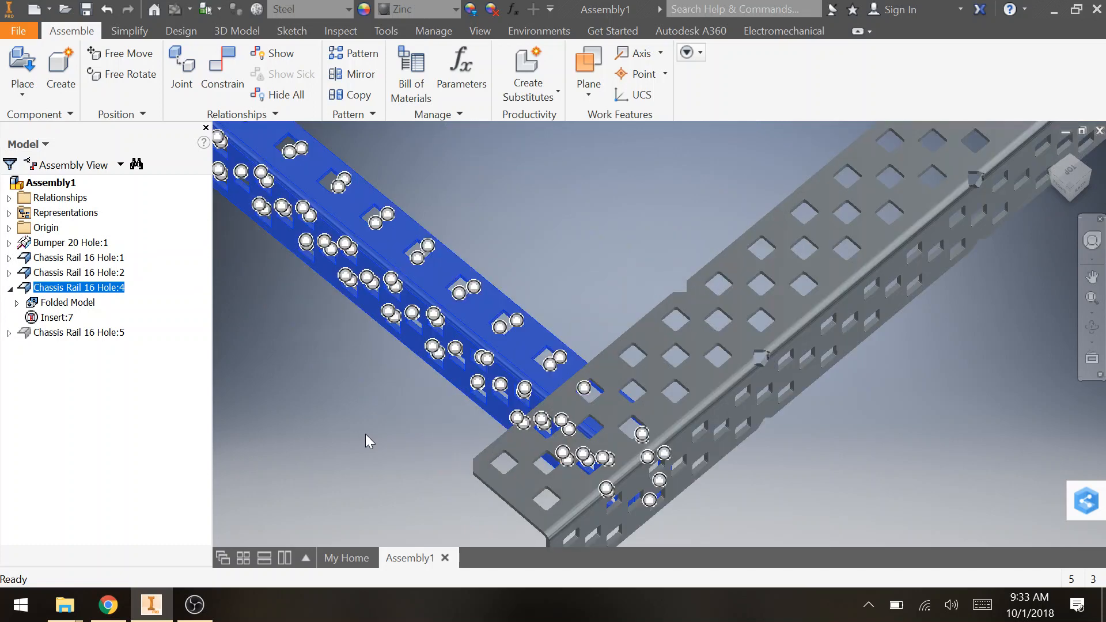
left_click(464, 412)
left_click(130, 54)
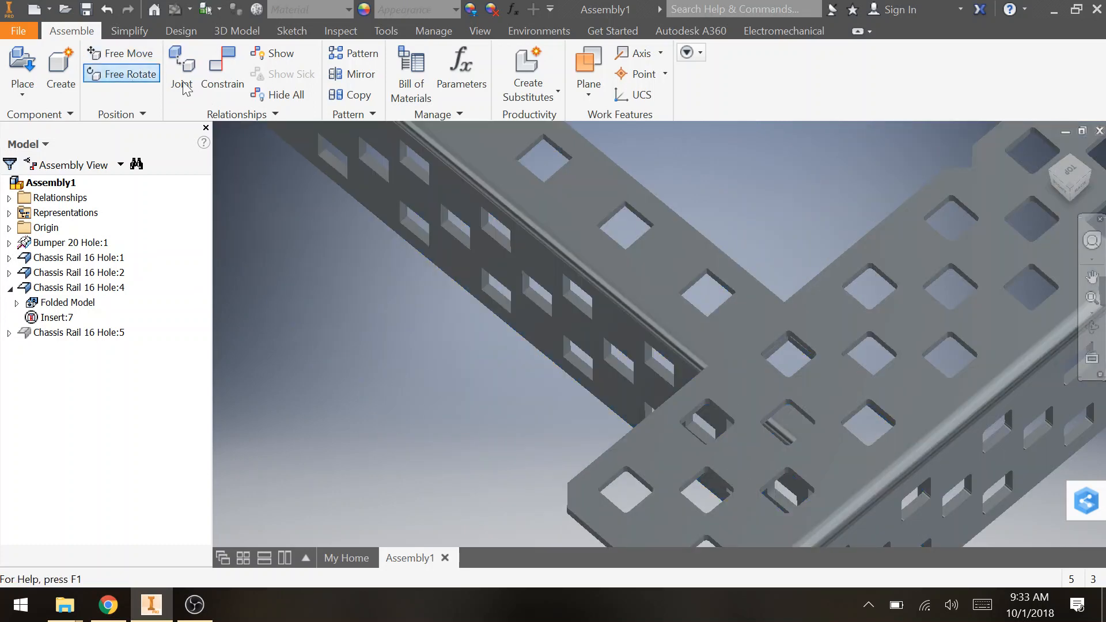
left_click_drag(579, 321, 554, 267)
Mate the outer end of the rail's slot to the bumper's third bend-side hole from the free end and test that the rail is fixed.
key("j")
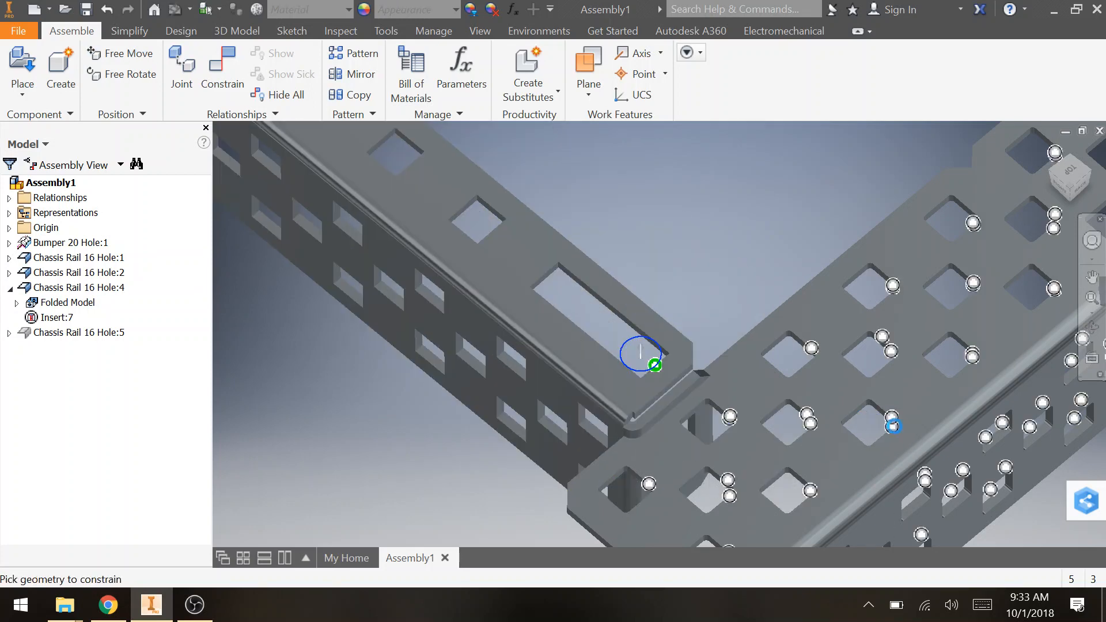
left_click(892, 426)
left_click_drag(891, 426, 892, 427, "alt")
scroll(469, 450, "up", 7)
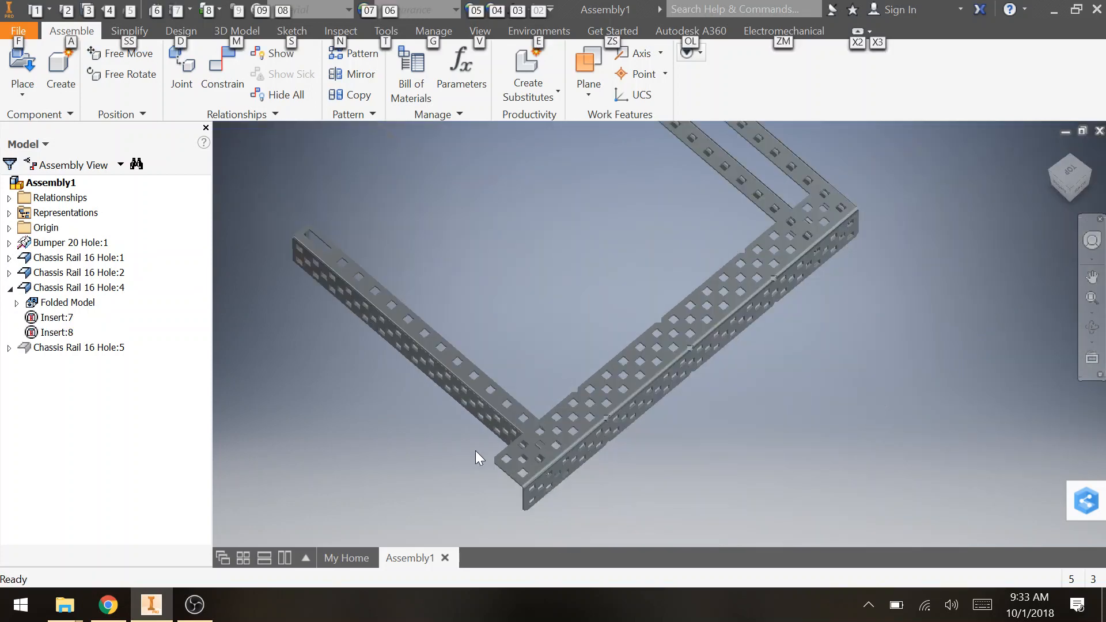
left_click_drag(400, 350, 471, 372)
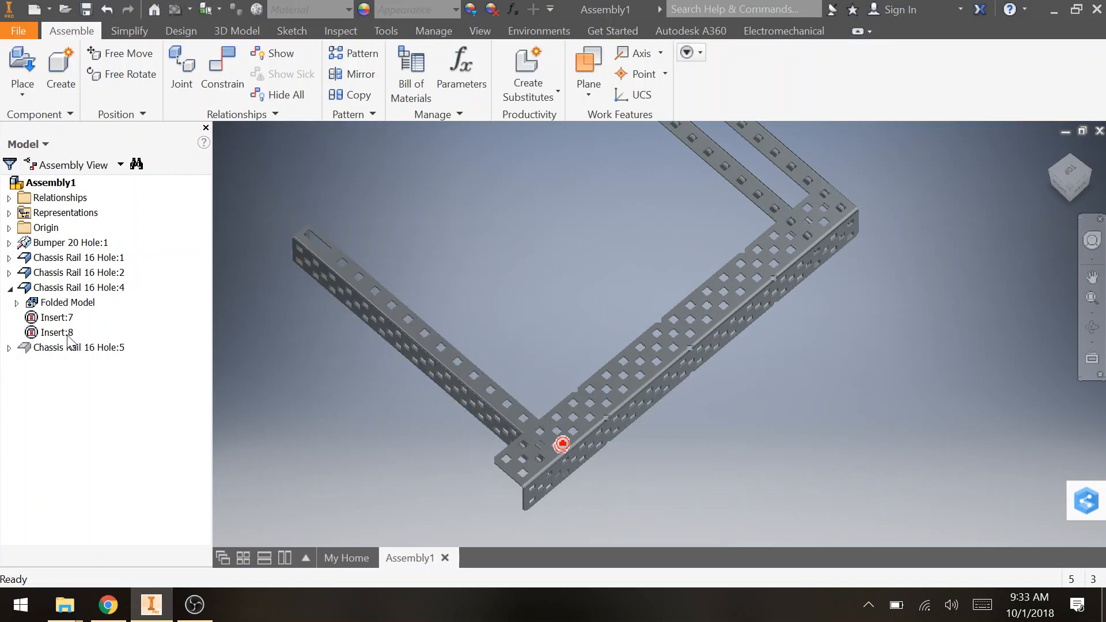
Make the hidden Chassis Rail 16 Hole:5 visible again and bring the rails' free ends into view.
right_click(30, 348)
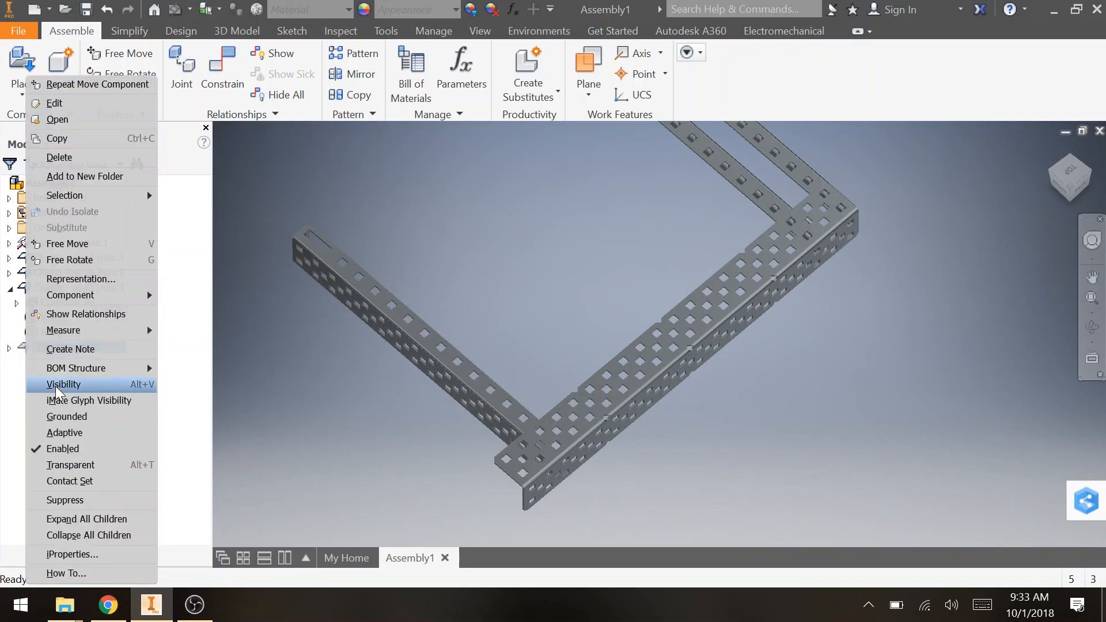
left_click(75, 382)
middle_click_drag(338, 430, 440, 519)
middle_click_drag(577, 343, 627, 338)
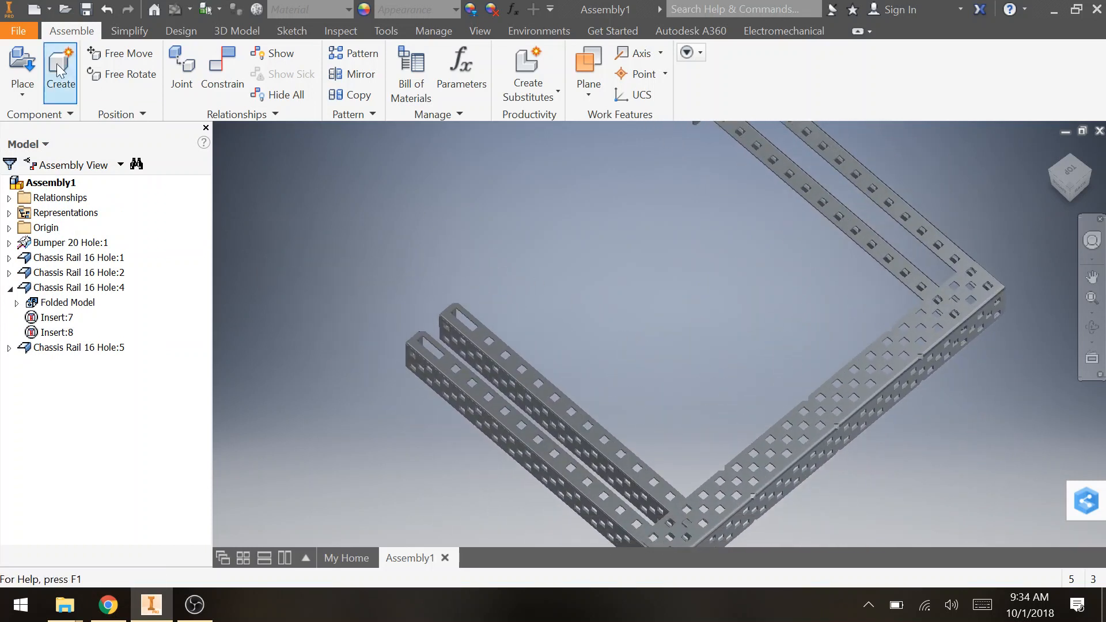
Place a second Bumper 20 Hole part near the free ends of the chassis rails.
left_click(28, 69)
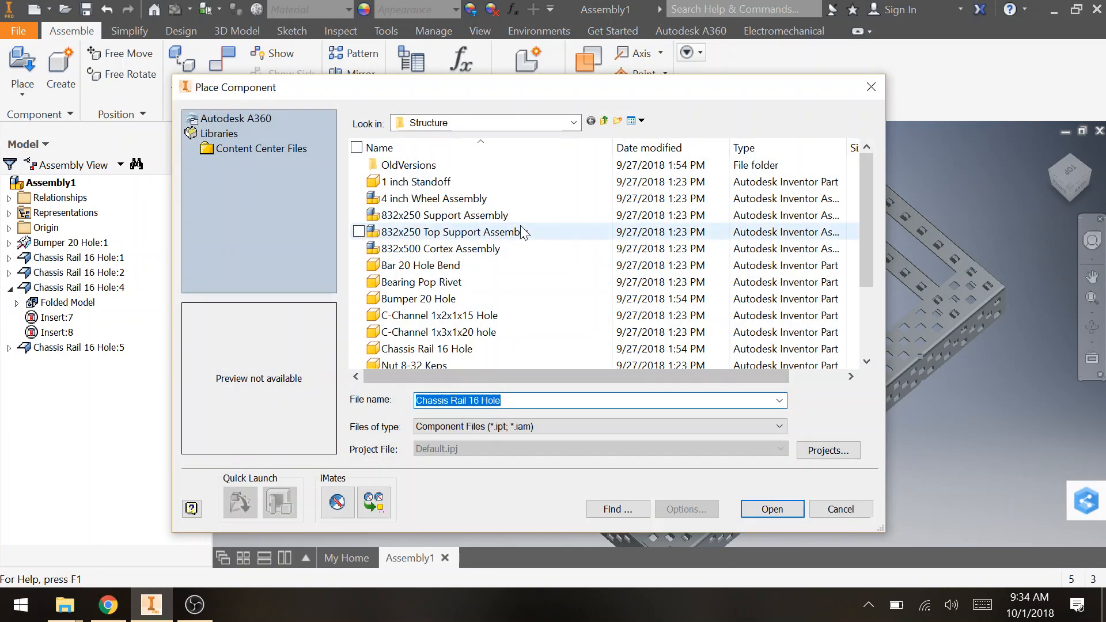
left_click(532, 299)
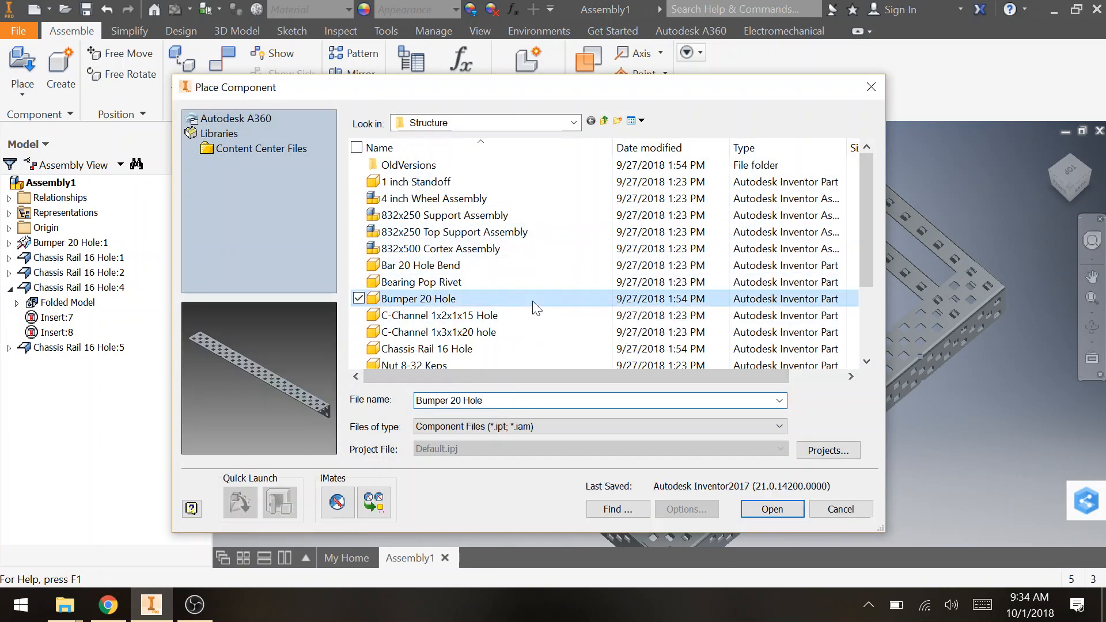
left_click(771, 509)
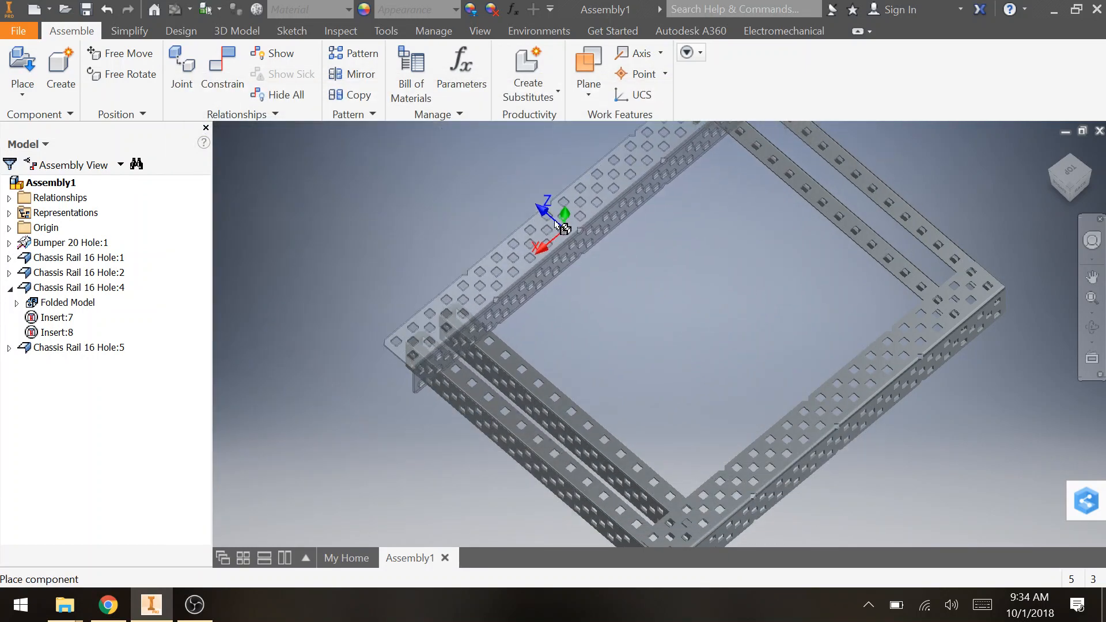
key("Escape")
left_click(538, 259)
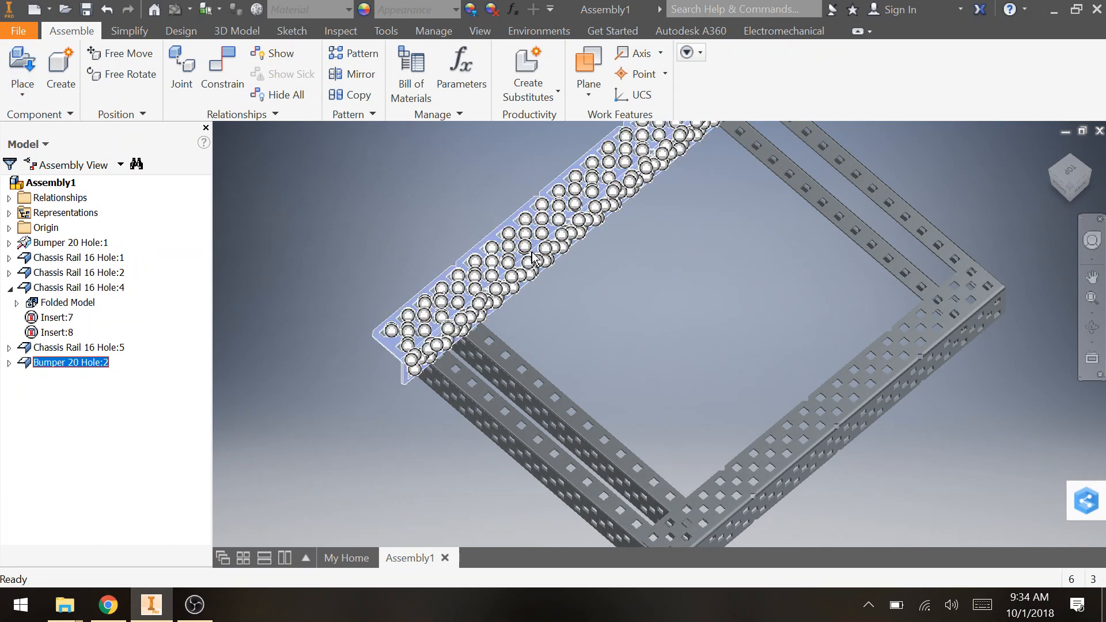
Free-rotate the second bumper to turn it away from its placed orientation.
left_click(131, 75)
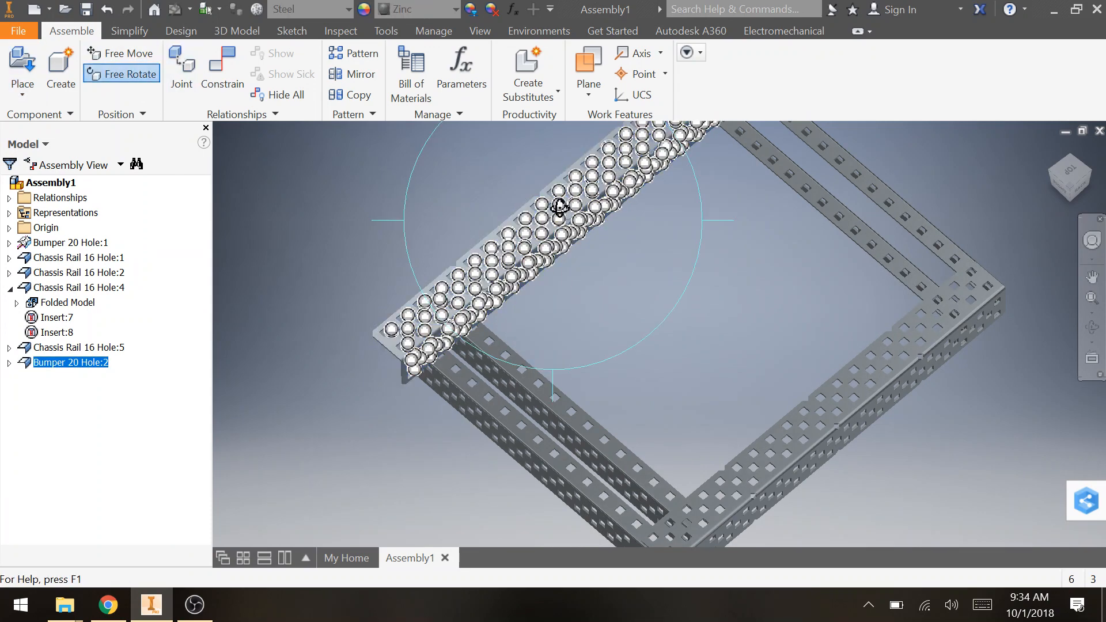
left_click_drag(558, 207, 657, 230)
left_click(729, 337)
left_click(729, 336)
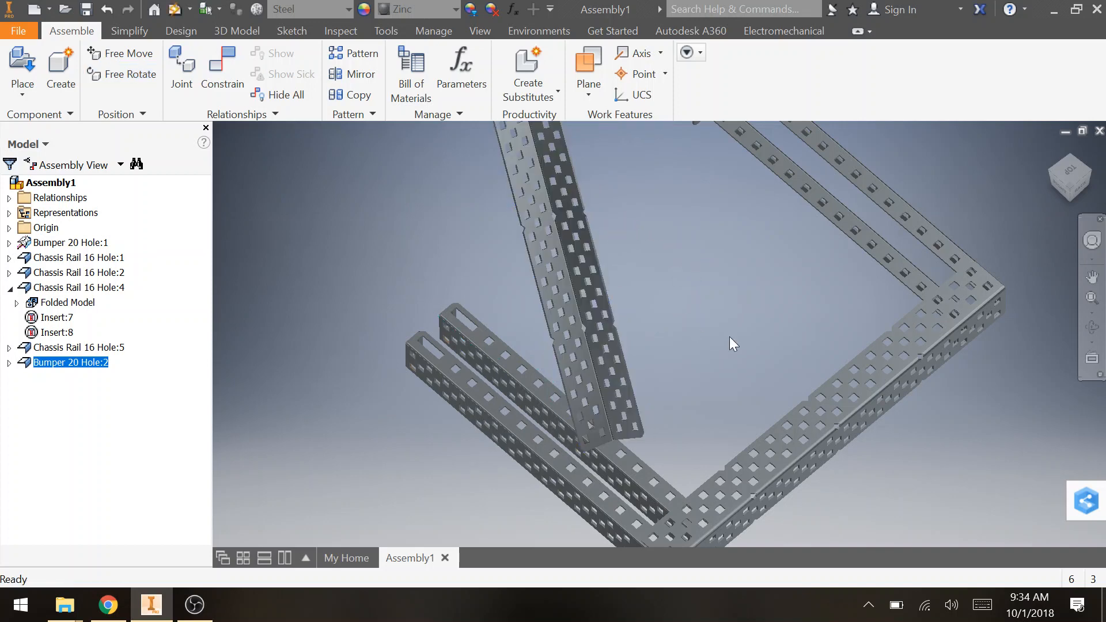
Return to the home view and free-rotate the second bumper until it runs crosswise above the chassis rails' free ends.
middle_click_drag(710, 332, 612, 302)
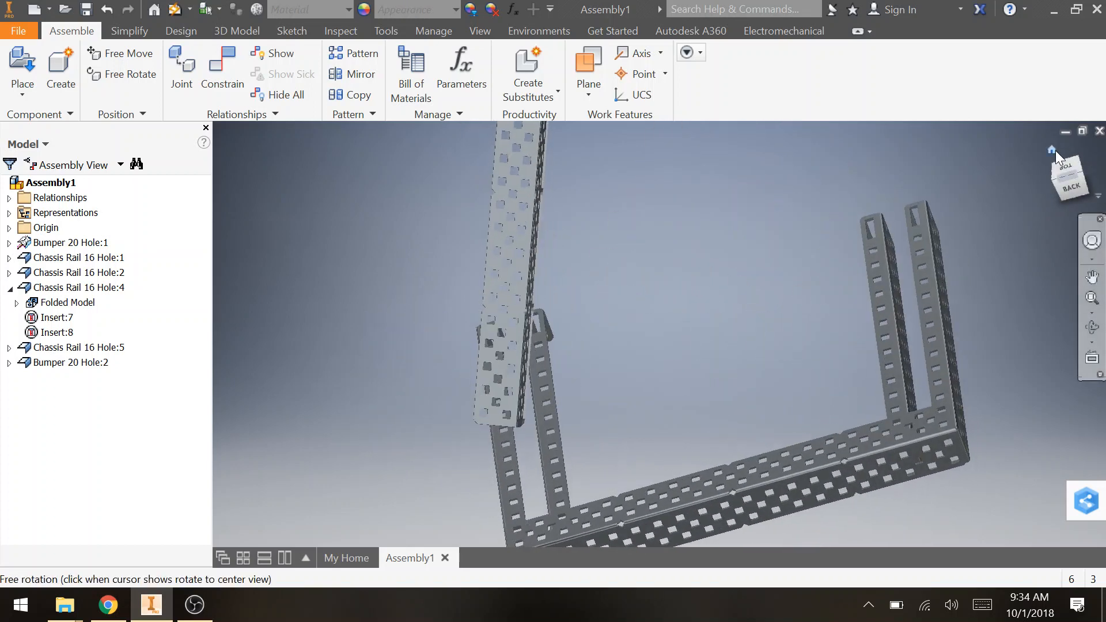
left_click(1055, 150)
left_click(122, 74)
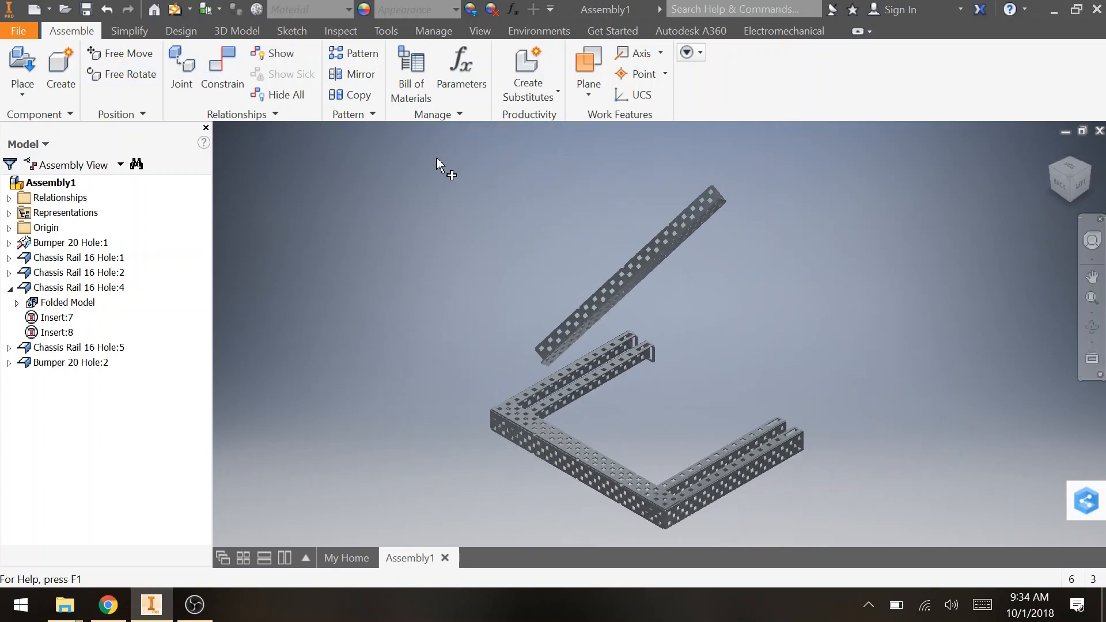
left_click(652, 263)
left_click_drag(691, 232, 700, 302)
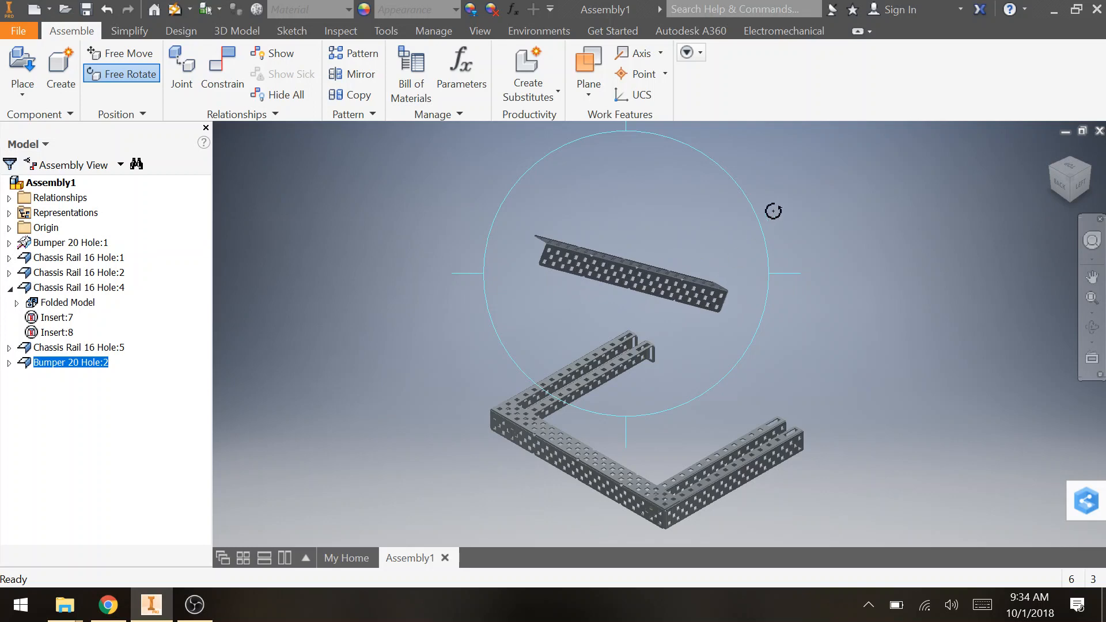
key("Escape")
Move the second bumper closer to the free ends of the chassis rails so both hole patterns can be picked.
scroll(698, 355, "up", 3)
scroll(697, 355, "down", 8)
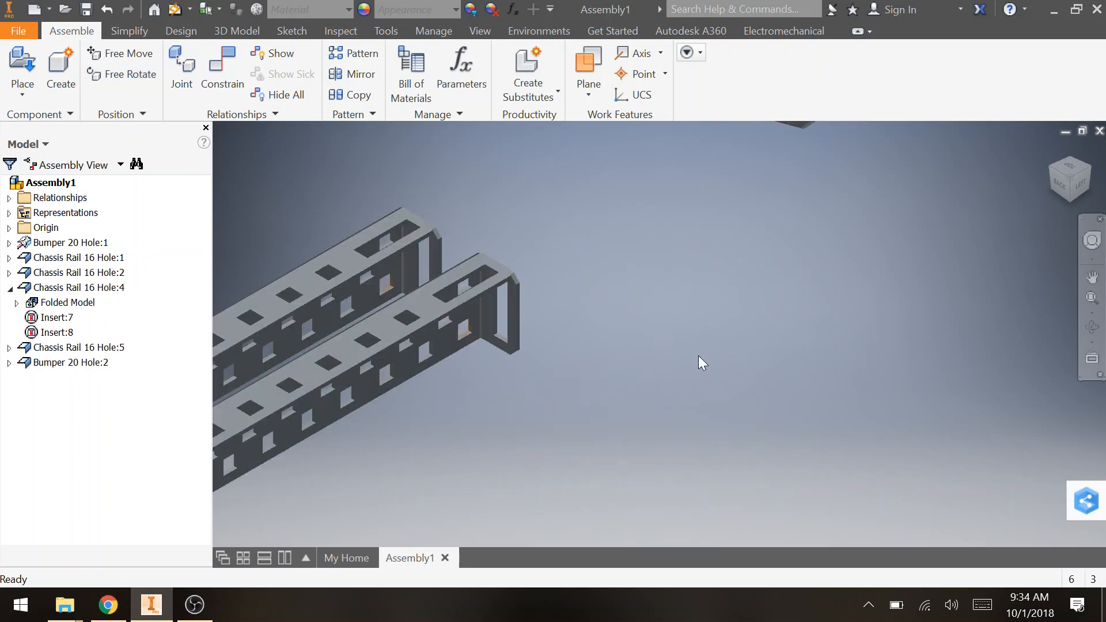
scroll(695, 359, "up", 4)
left_click_drag(649, 259, 741, 327)
scroll(641, 365, "down", 6)
middle_click_drag(534, 336, 785, 475)
left_click(901, 445)
scroll(884, 360, "down", 3)
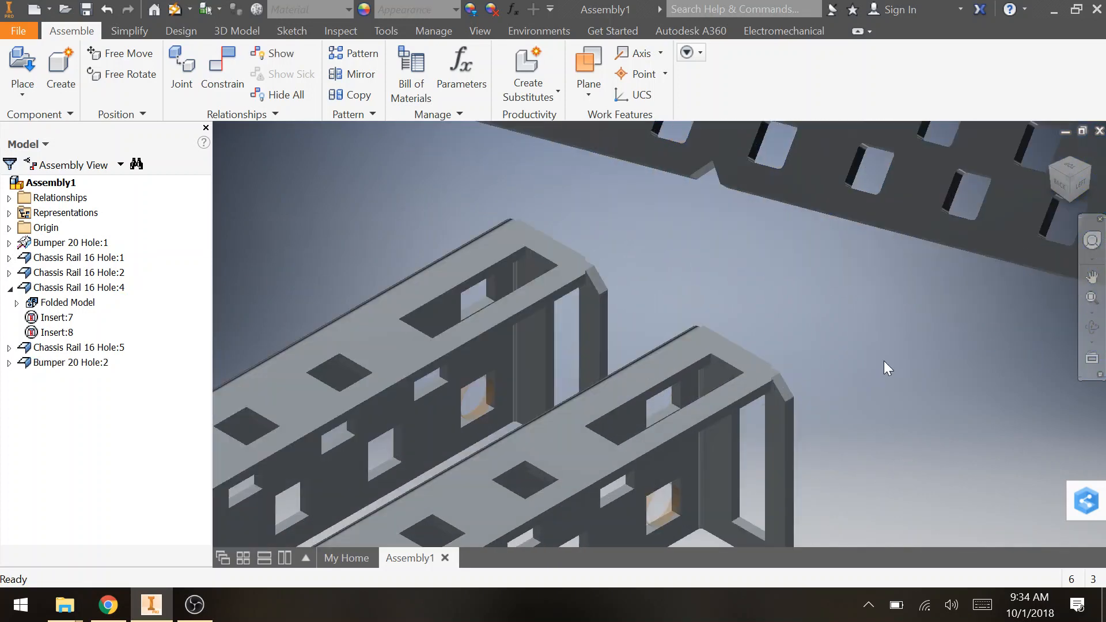
scroll(883, 360, "up", 5)
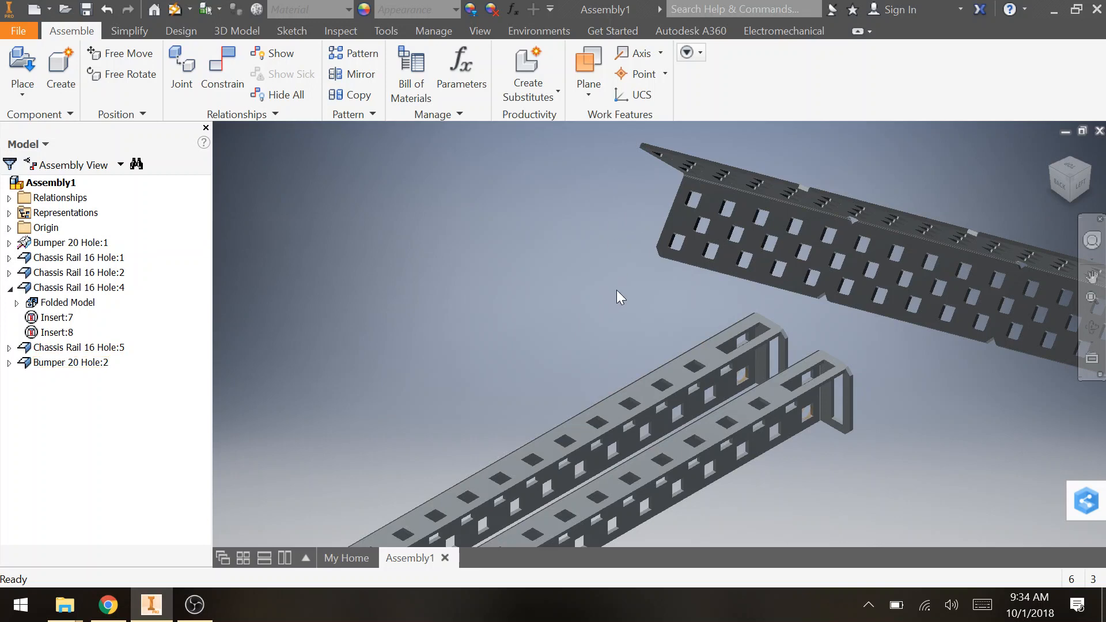
Mate the second bumper's bend-side end hole to the outer rail's fourth square hole from the slotted end.
left_click(788, 240)
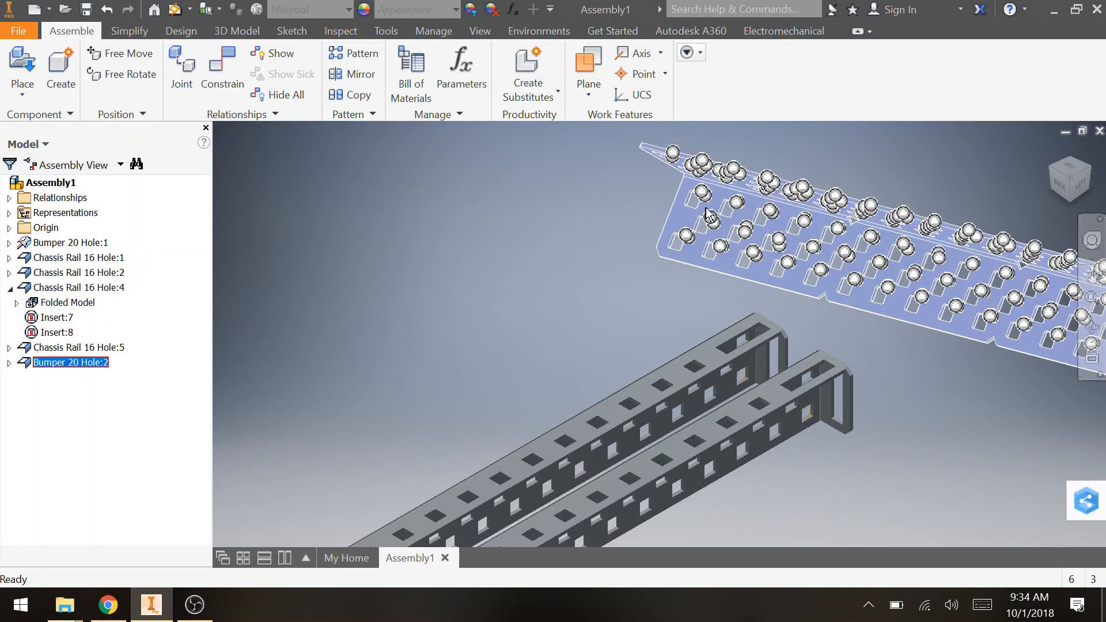
left_click_drag(705, 195, 593, 421, "alt")
scroll(868, 381, "up", 3)
left_click_drag(914, 409, 899, 452, "alt")
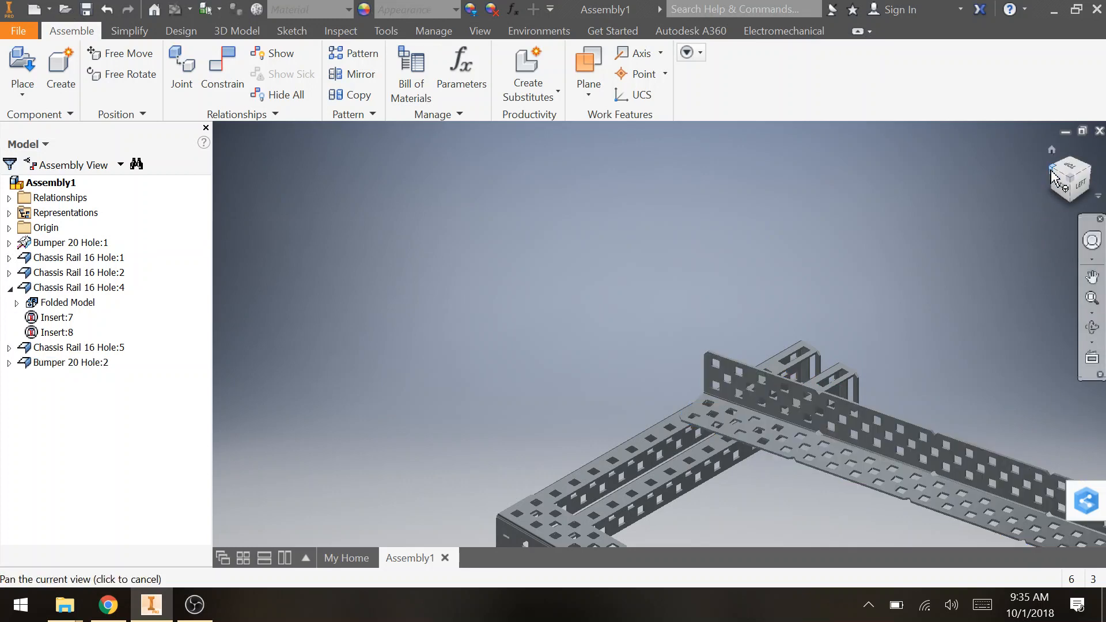
Hide Chassis Rail 16 Hole:2 beneath the second bumper's unmated end.
left_click(1053, 180)
scroll(694, 249, "down", 5)
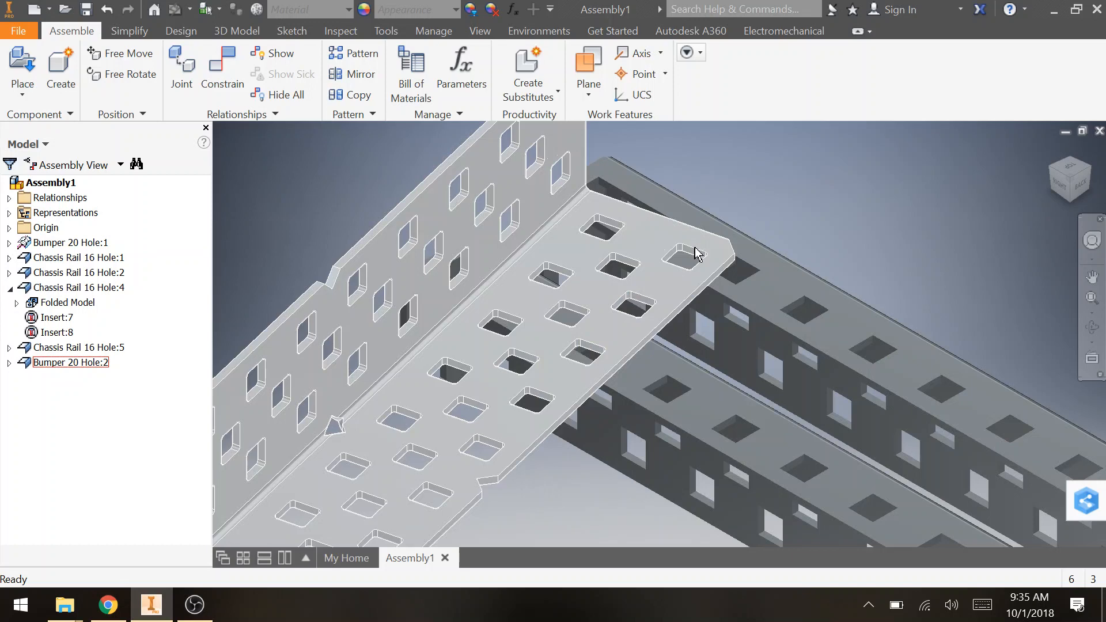
left_click(86, 272)
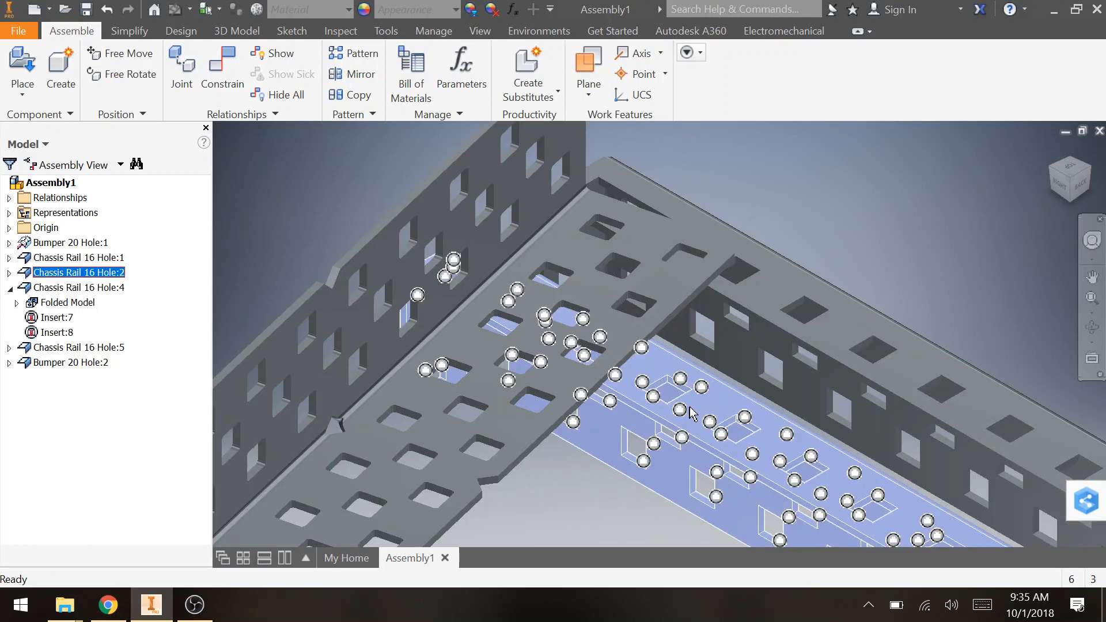
right_click(29, 277)
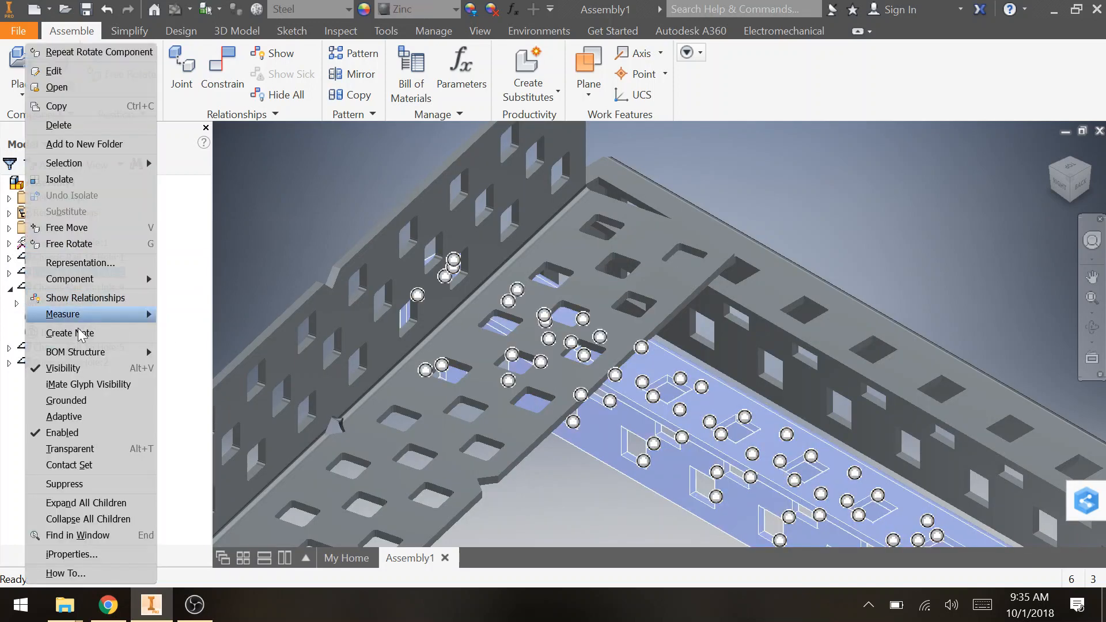
left_click(57, 372)
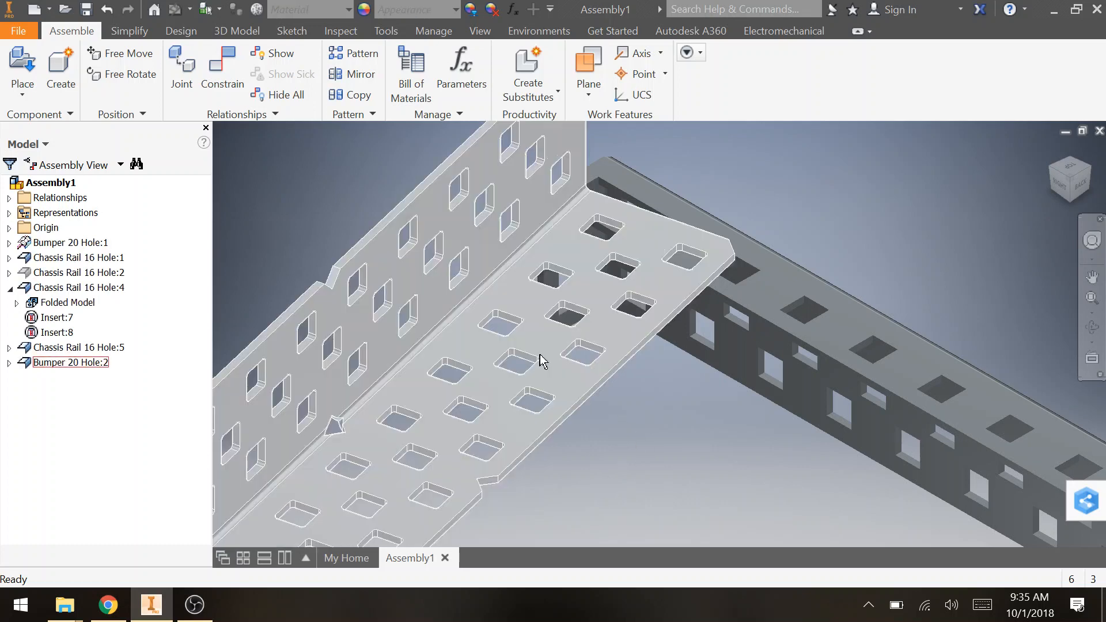
Swing the bumper clear and mate its other bend-side end hole to Chassis Rail 16 Hole:1's fourth square hole from the slotted end.
left_click_drag(541, 363, 446, 298)
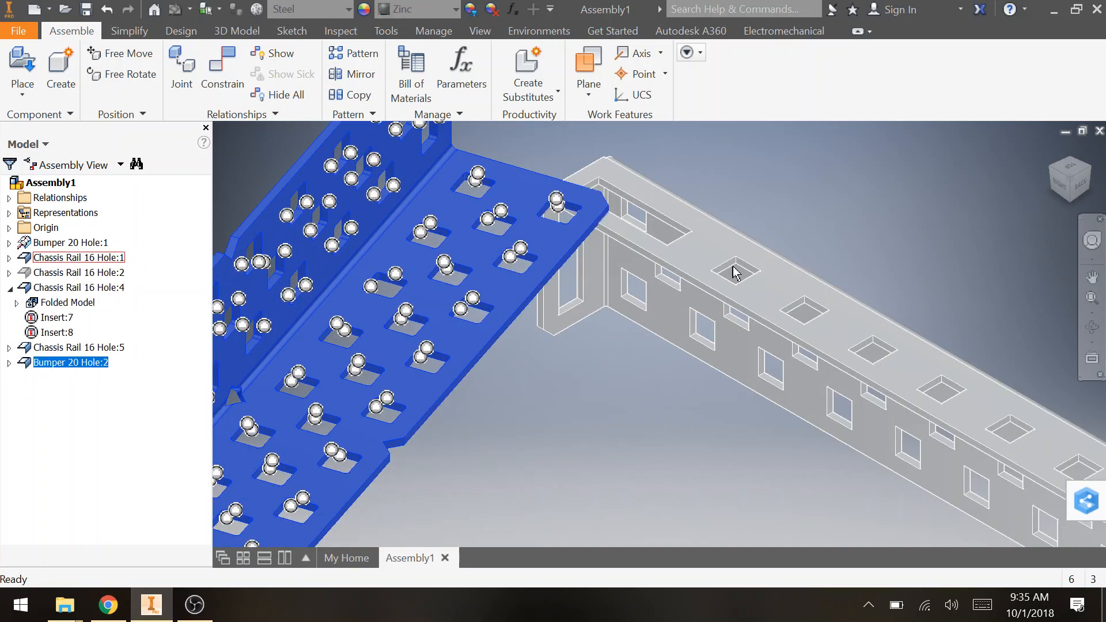
left_click(664, 398)
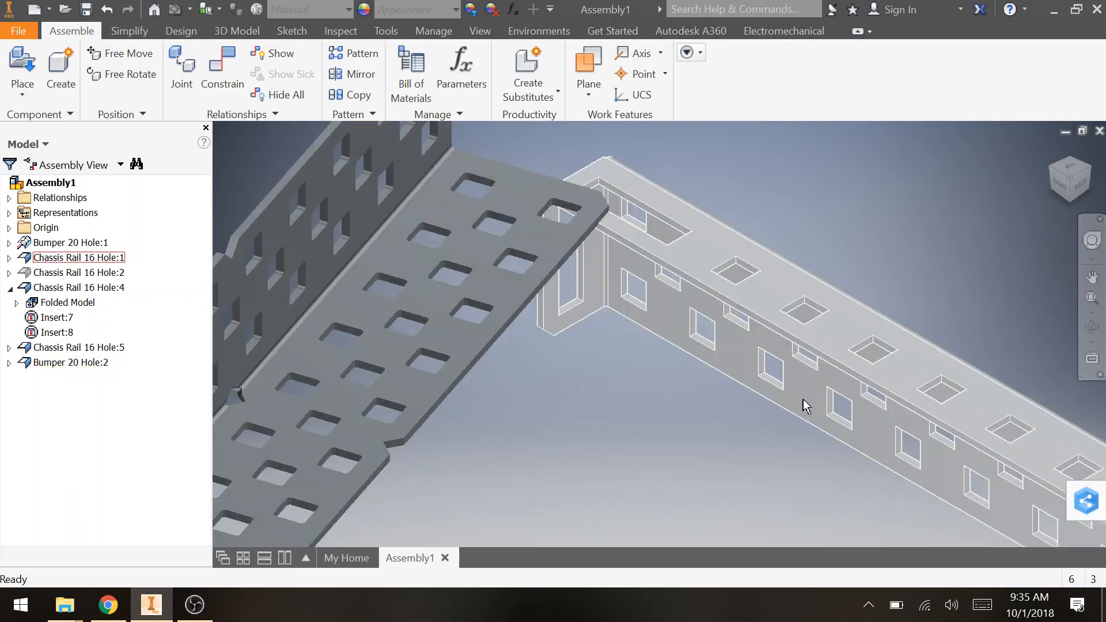
left_click(388, 329)
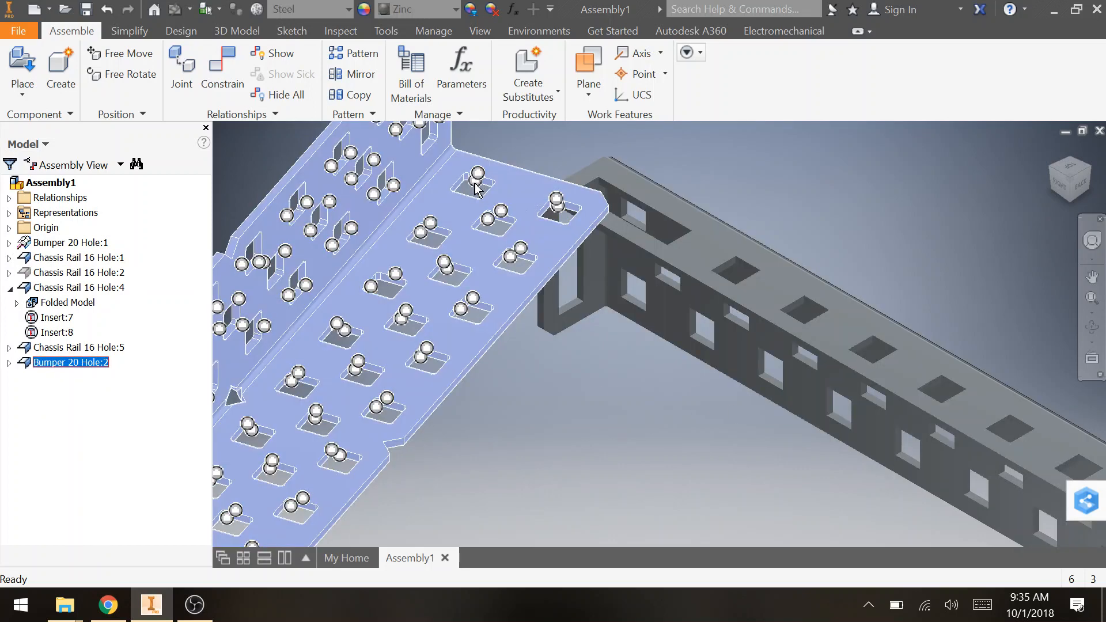
key("c")
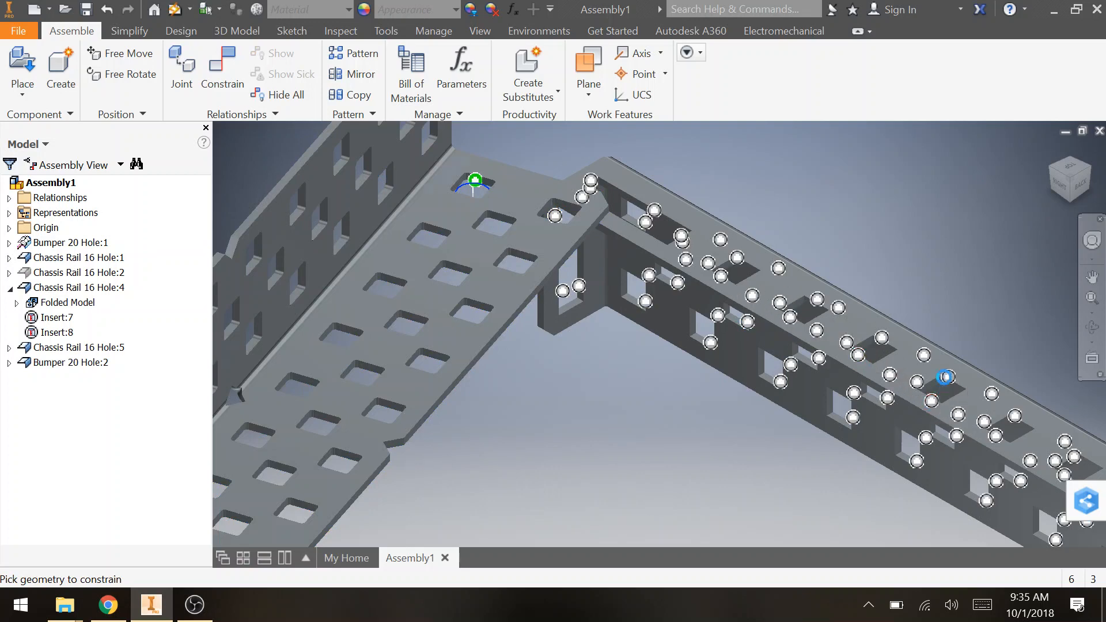
left_click(949, 379)
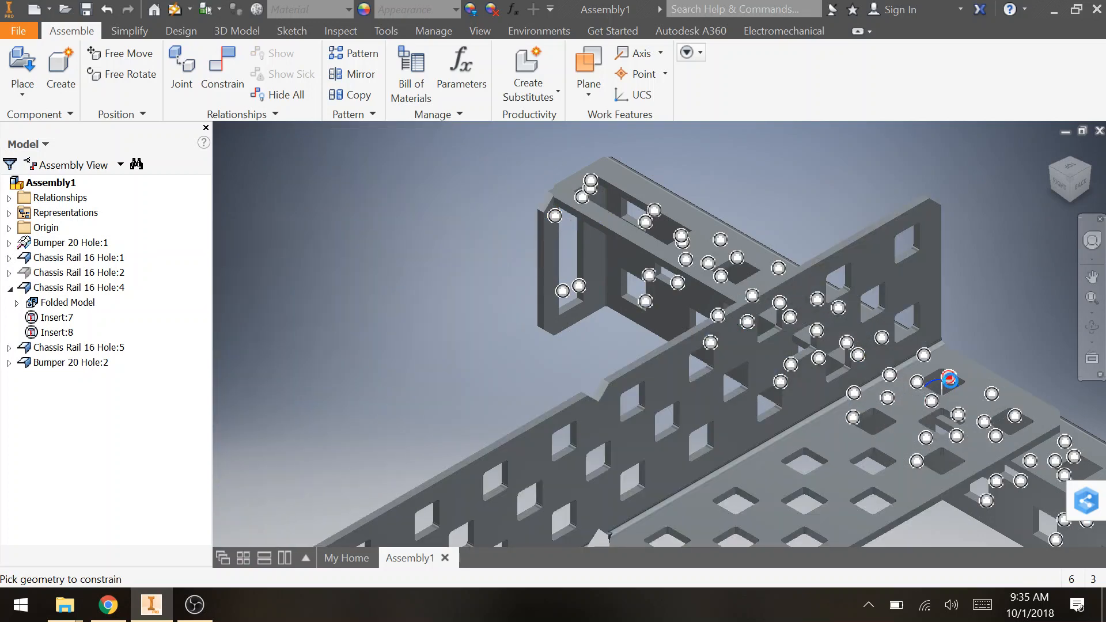
key("Return")
Test that the second bumper and the chassis rails are fixed by trying to move them.
scroll(940, 395, "down", 6)
middle_click_drag(895, 439, 714, 255)
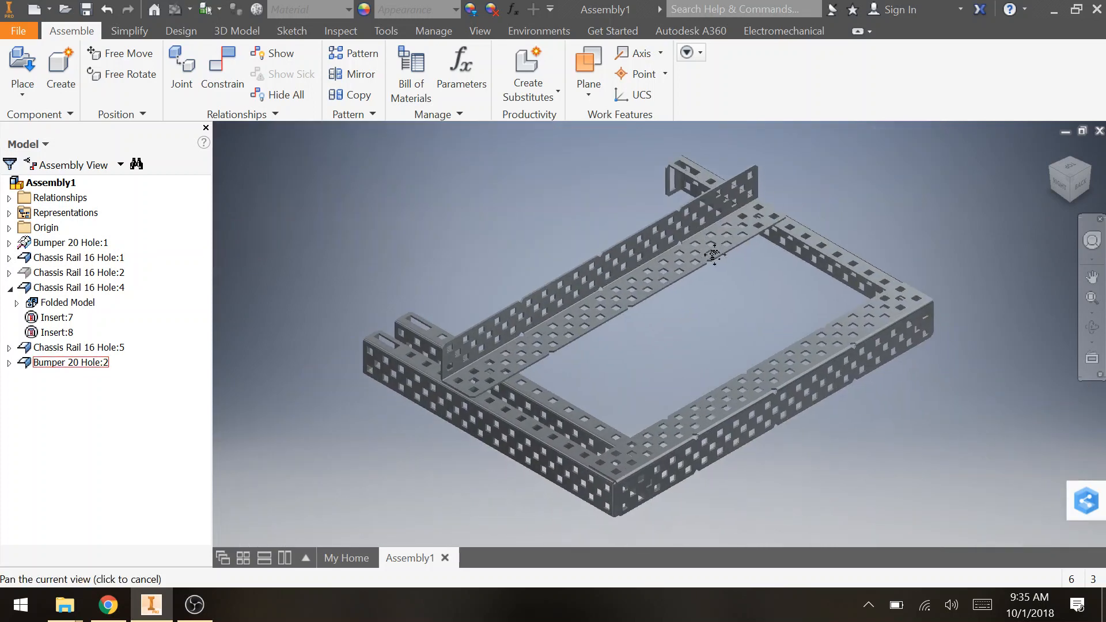
left_click(622, 254)
left_click_drag(648, 264, 567, 272)
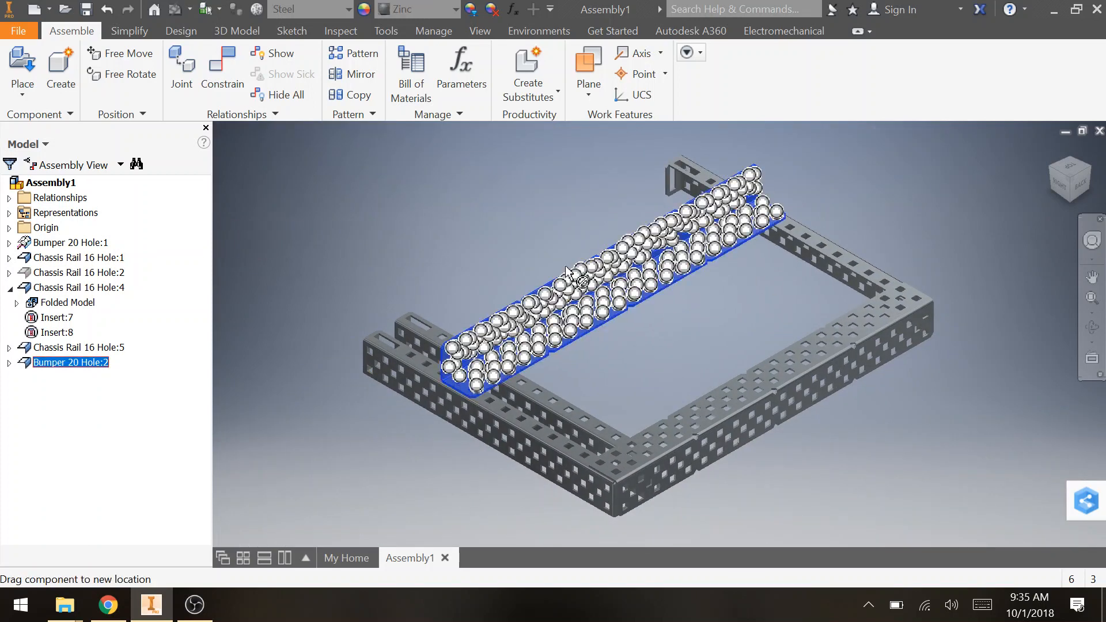
left_click(672, 373)
left_click_drag(572, 425, 517, 443)
left_click(727, 413)
left_click(839, 274)
left_click(809, 276)
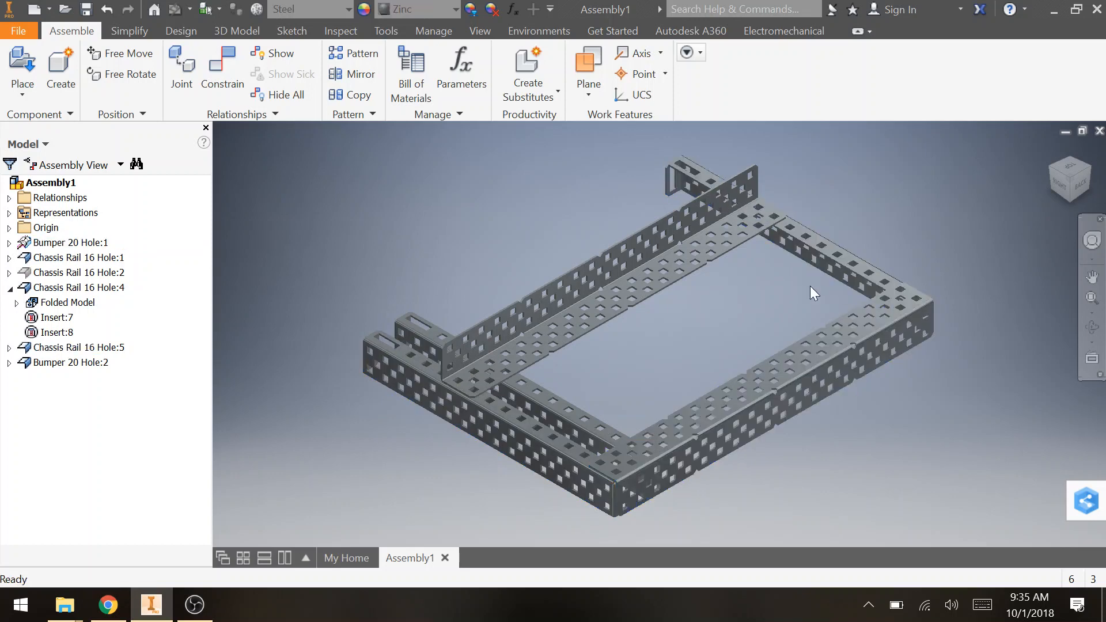
Make the hidden Chassis Rail 16 Hole:2 visible again.
right_click(56, 275)
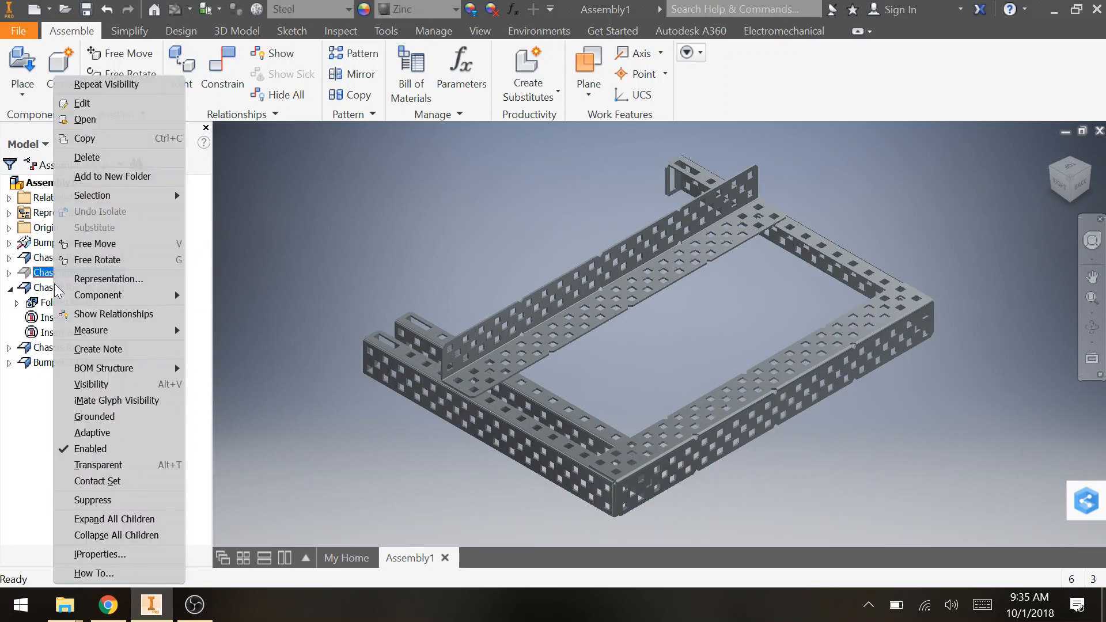
left_click(172, 384)
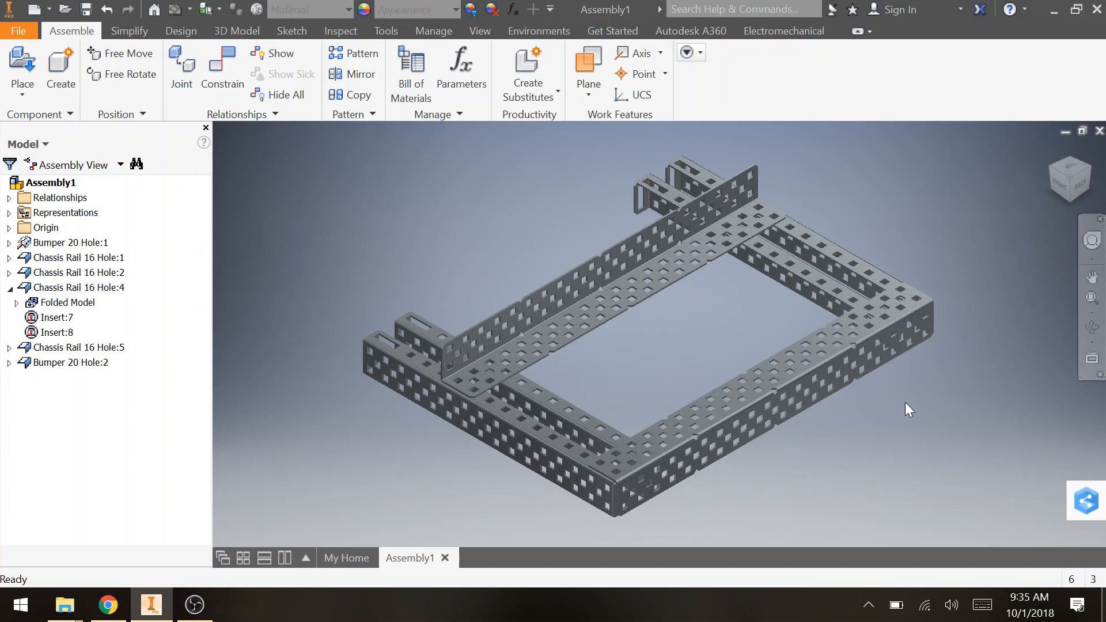
middle_click_drag(934, 413, 868, 424)
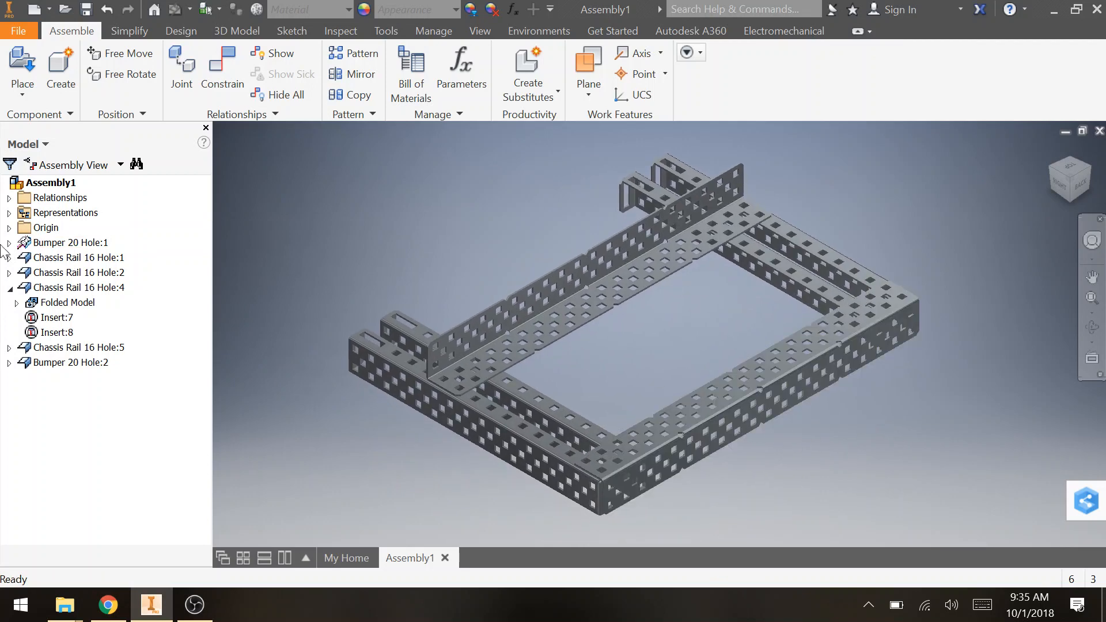
Save the assembly as VideoClawBot in the VexParts folder.
left_click(18, 31)
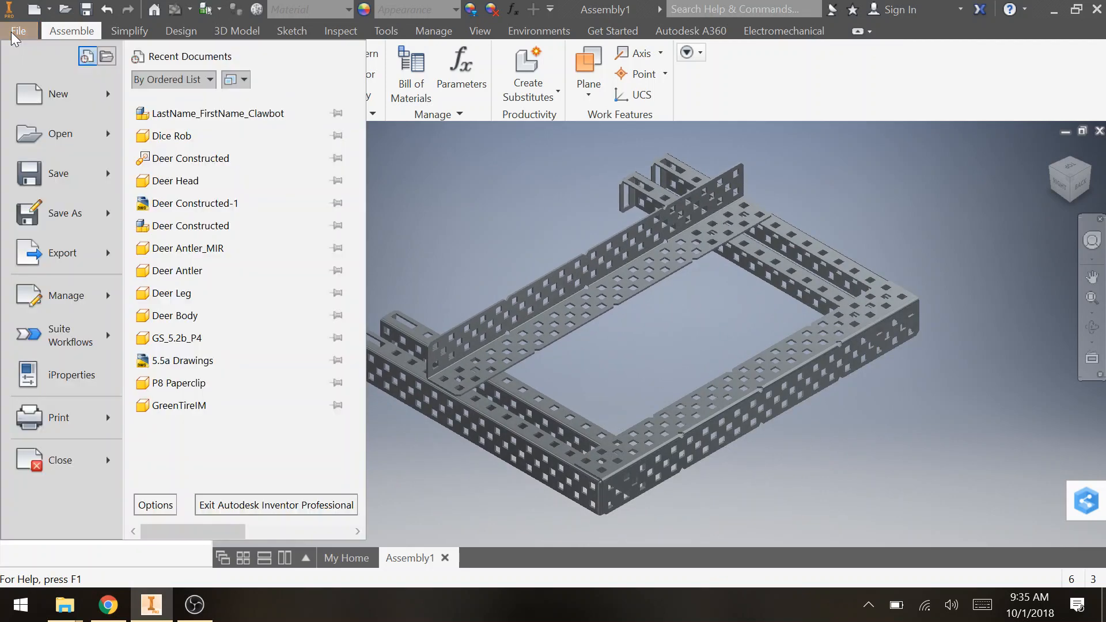
left_click(62, 213)
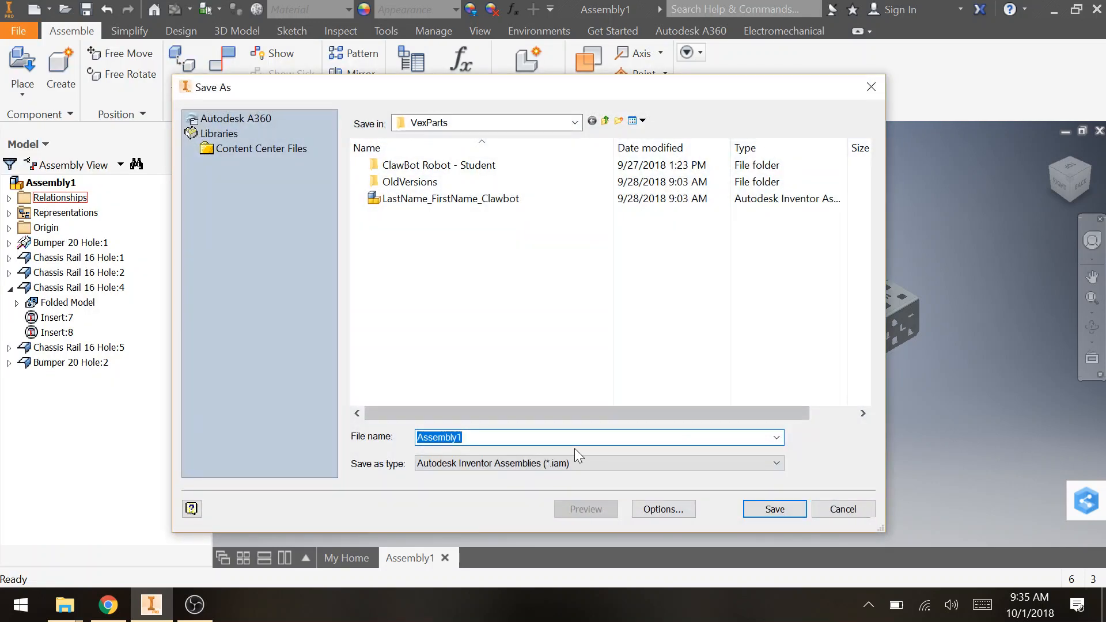
key("BackSpace")
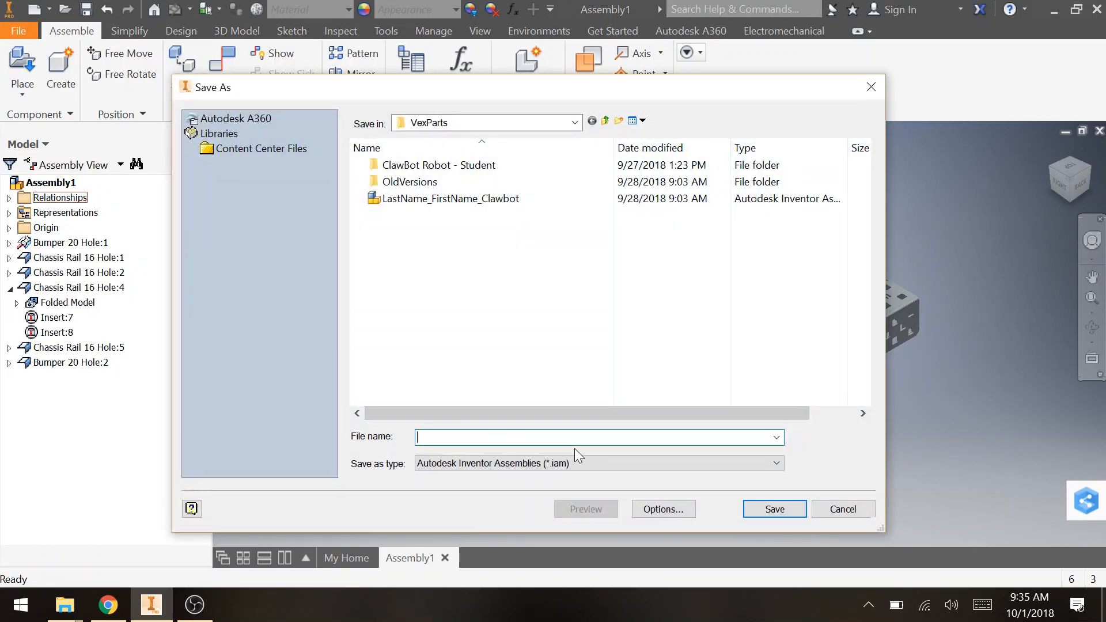
type("VideoClawBot")
left_click(772, 511)
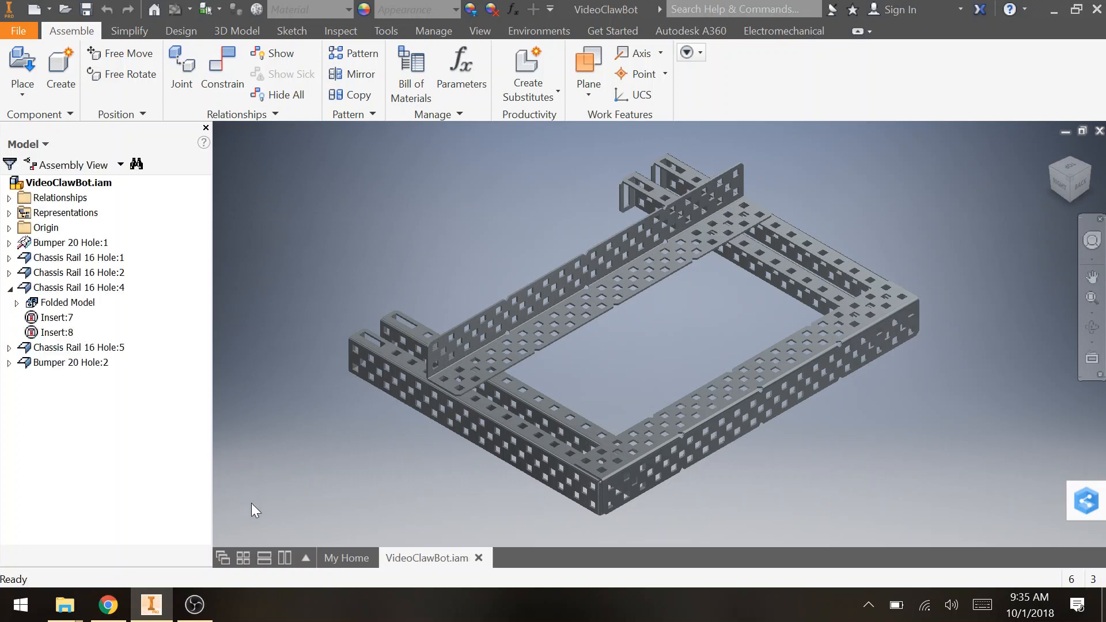
left_click(195, 605)
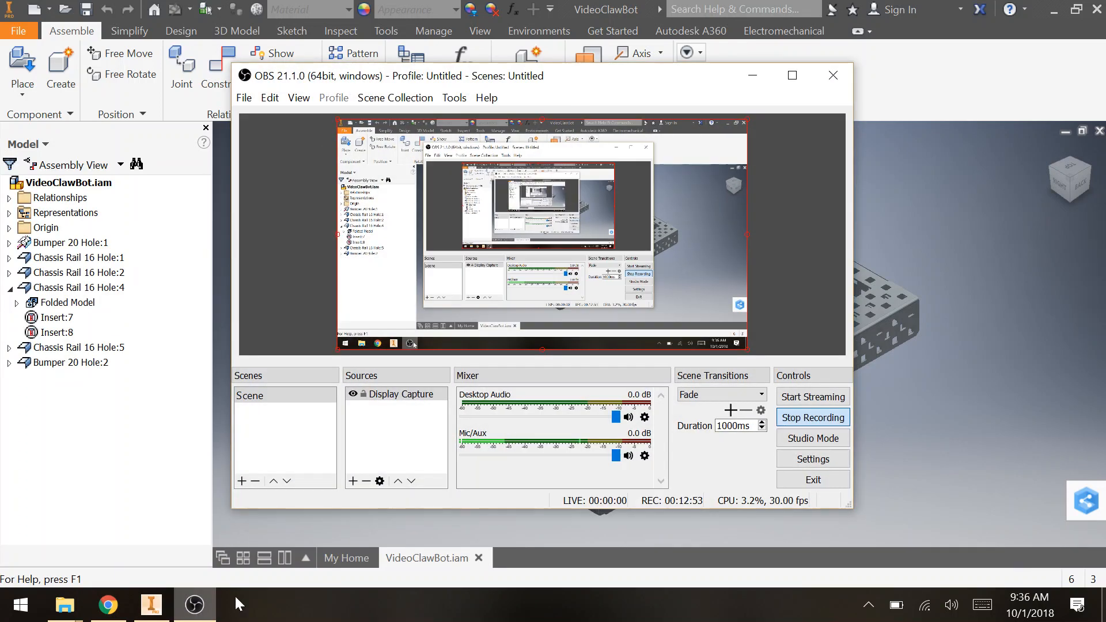